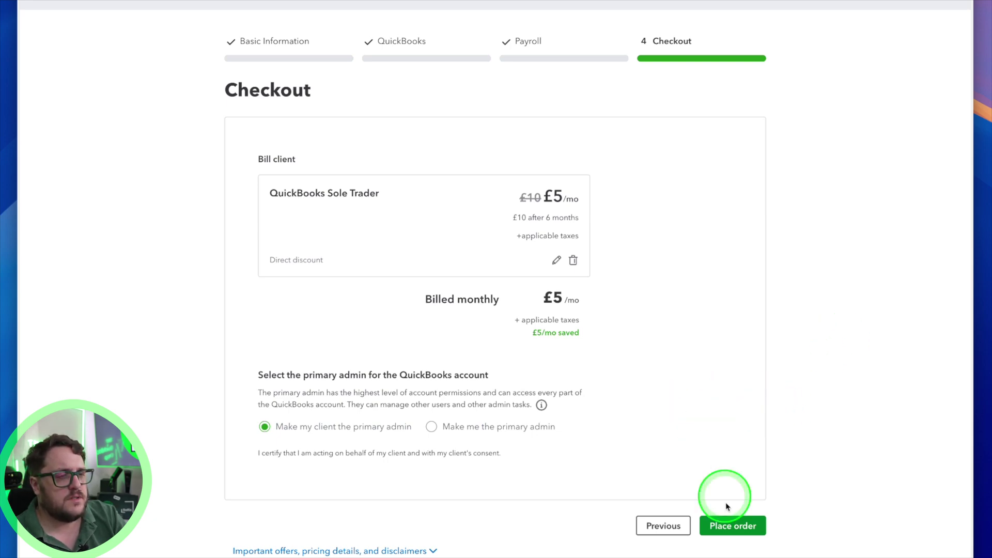
Place the Sole Trader subscription order, then open the SimpleStart client's QuickBooks books
click(741, 527)
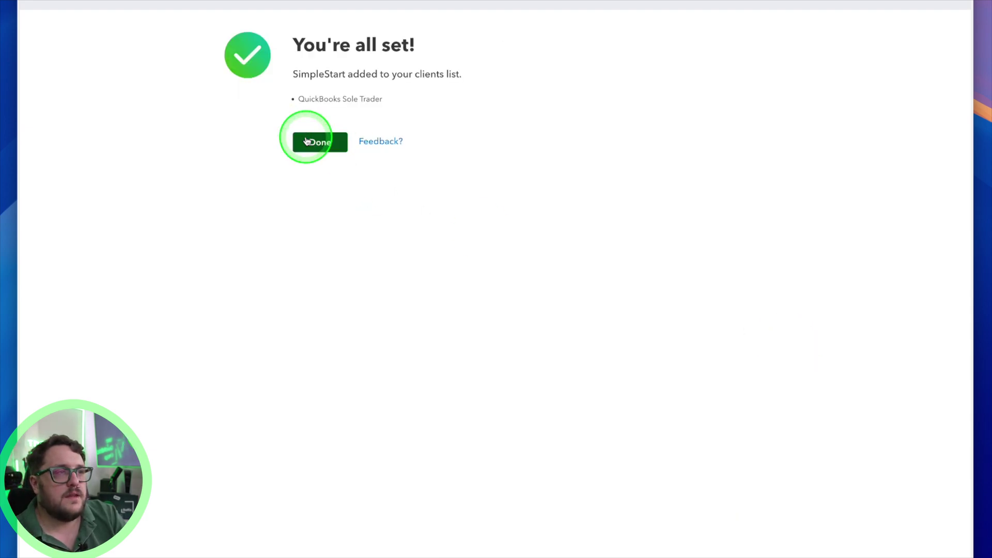
click(307, 141)
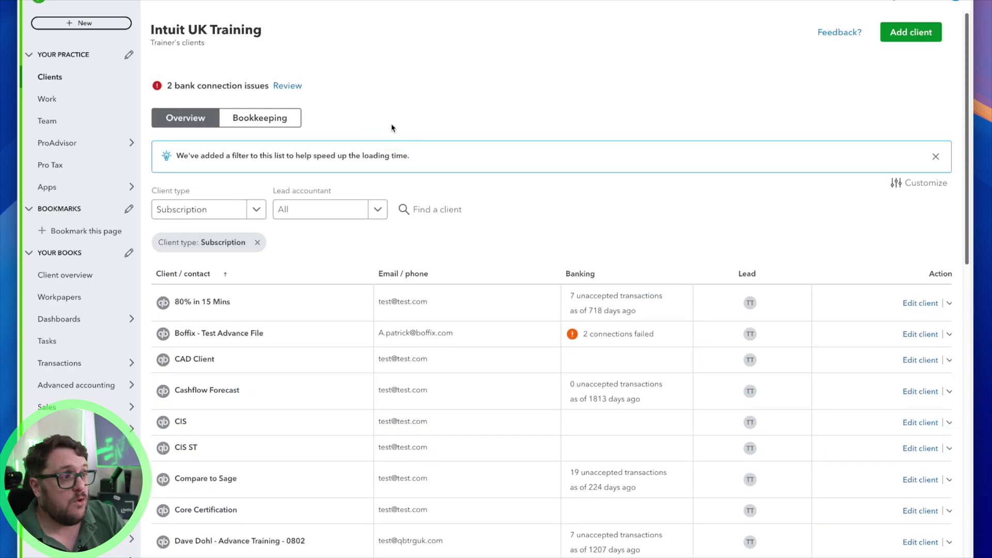
scroll(277, 361, down, 8)
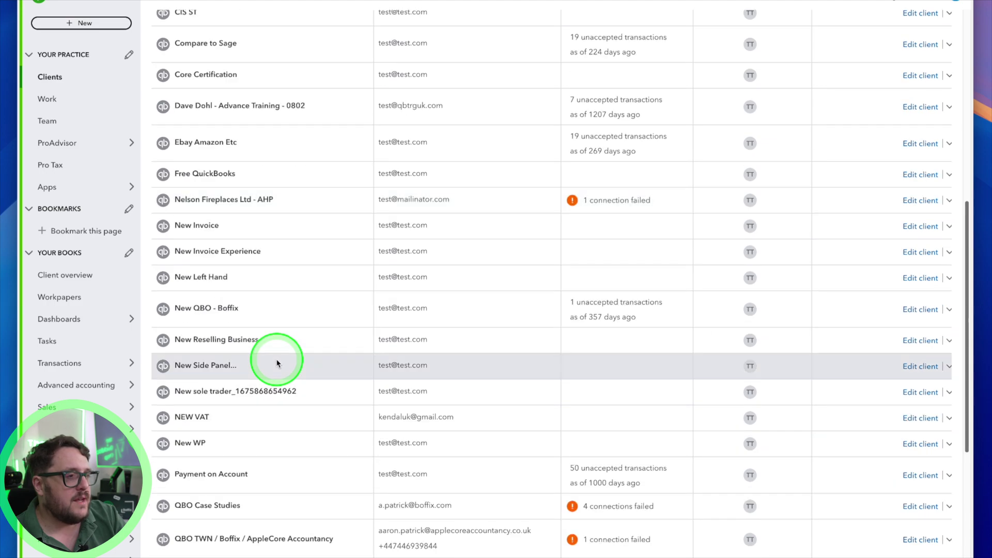
scroll(276, 363, down, 6)
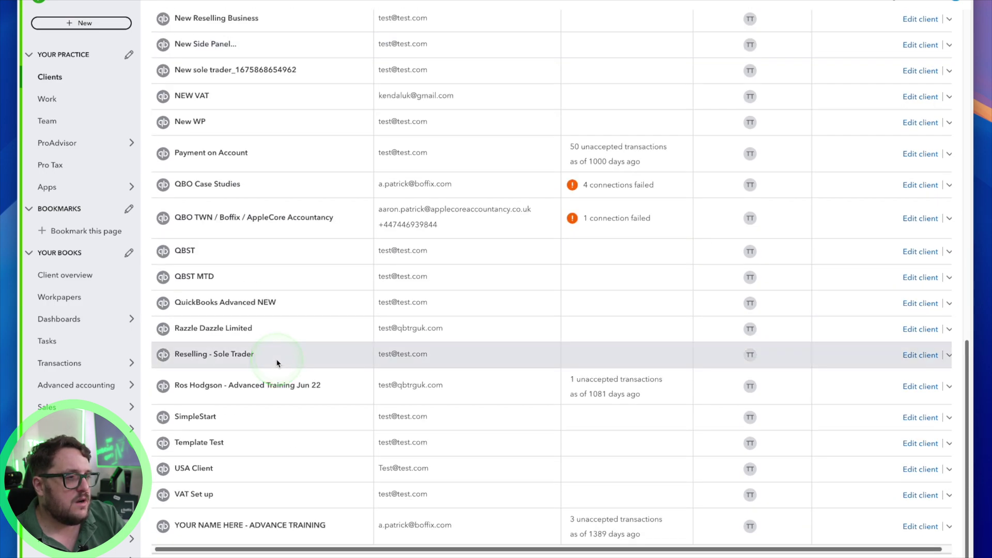
click(161, 417)
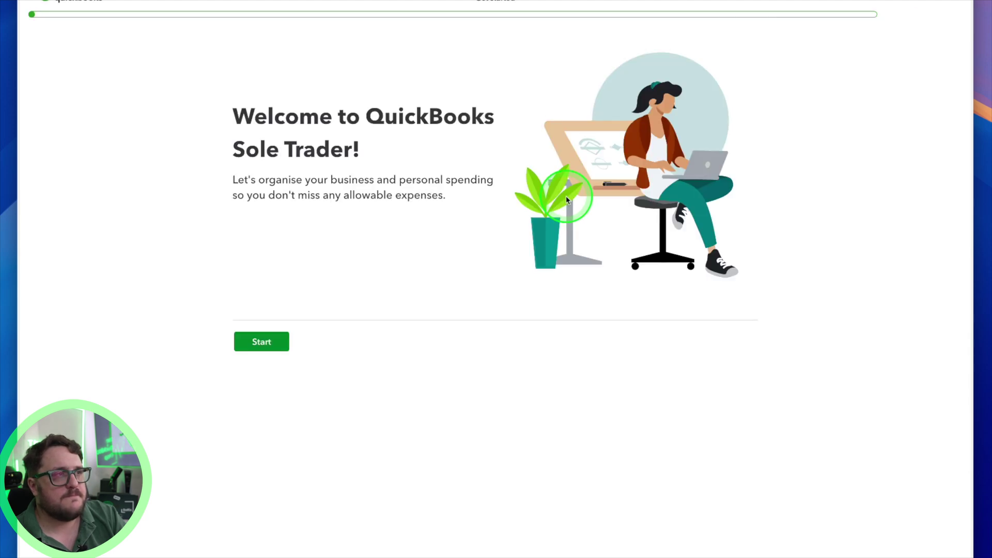
Start setup, pick the online industry, and mark the business as main income with no staff
click(270, 342)
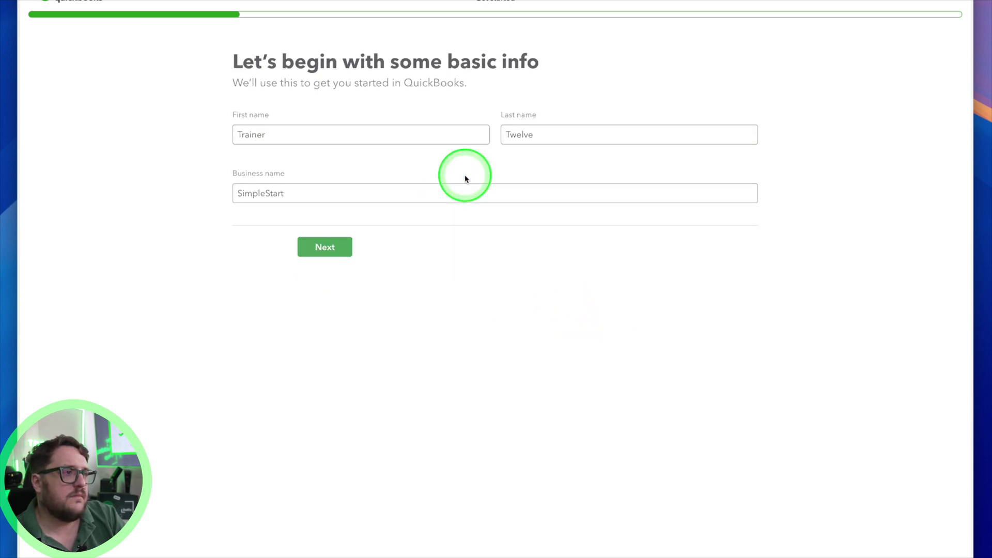
click(321, 141)
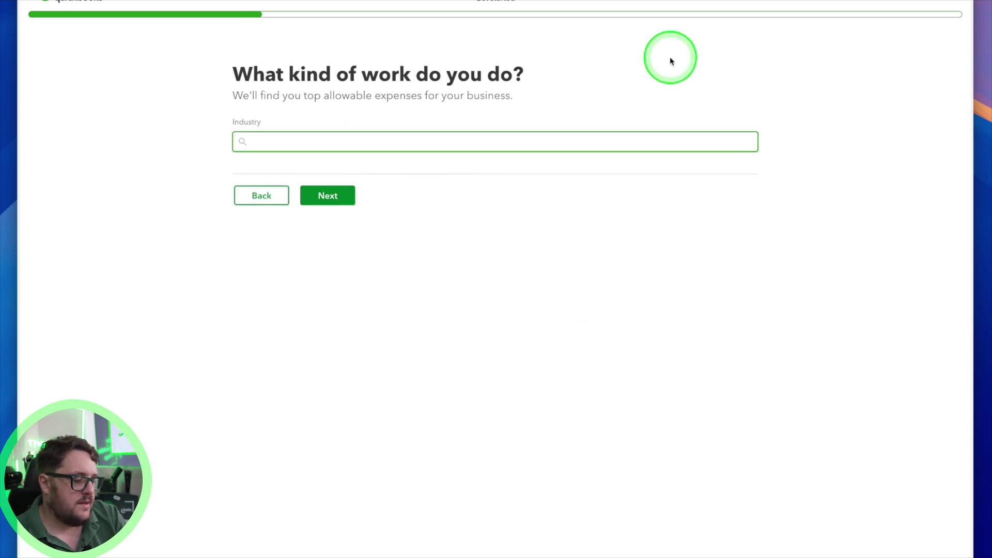
text(rnline)
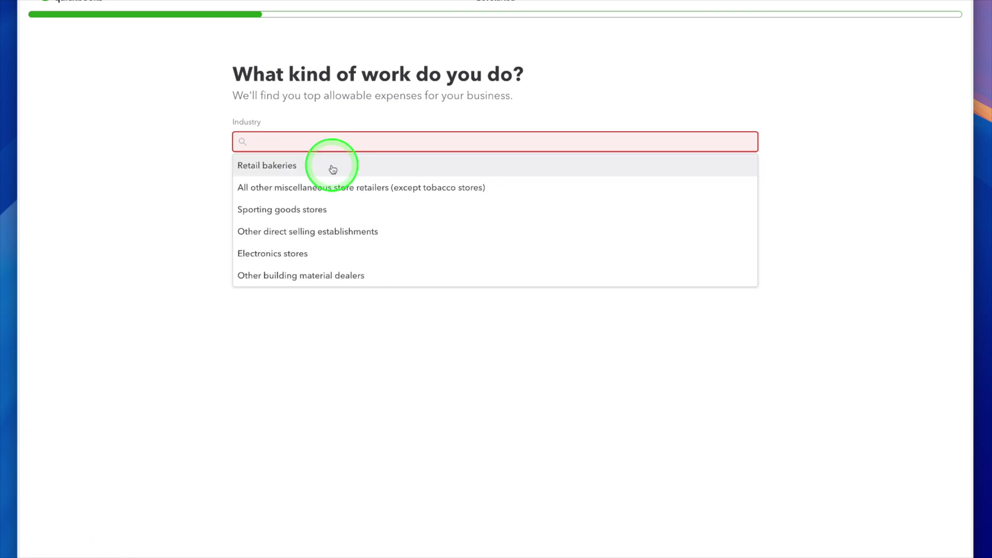
click(333, 166)
click(336, 195)
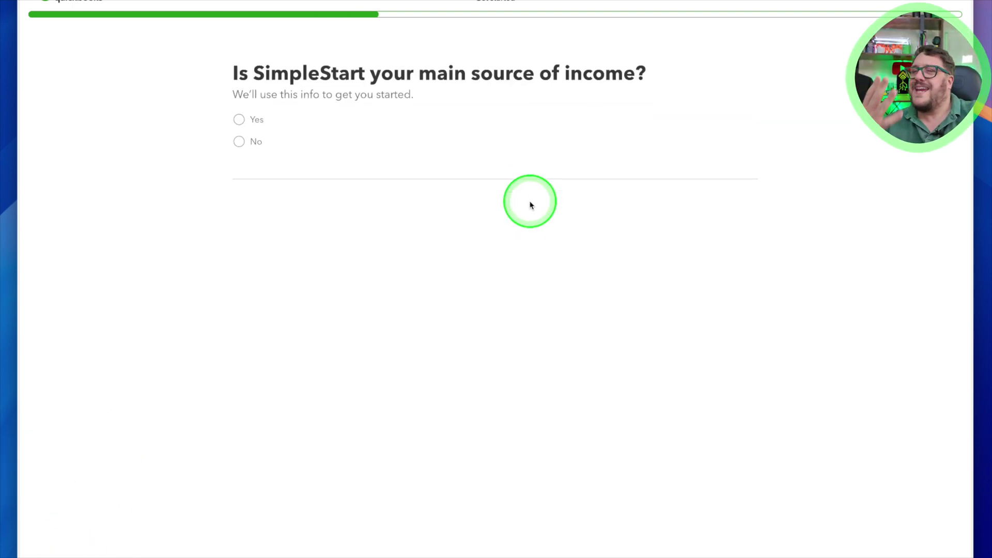
click(239, 121)
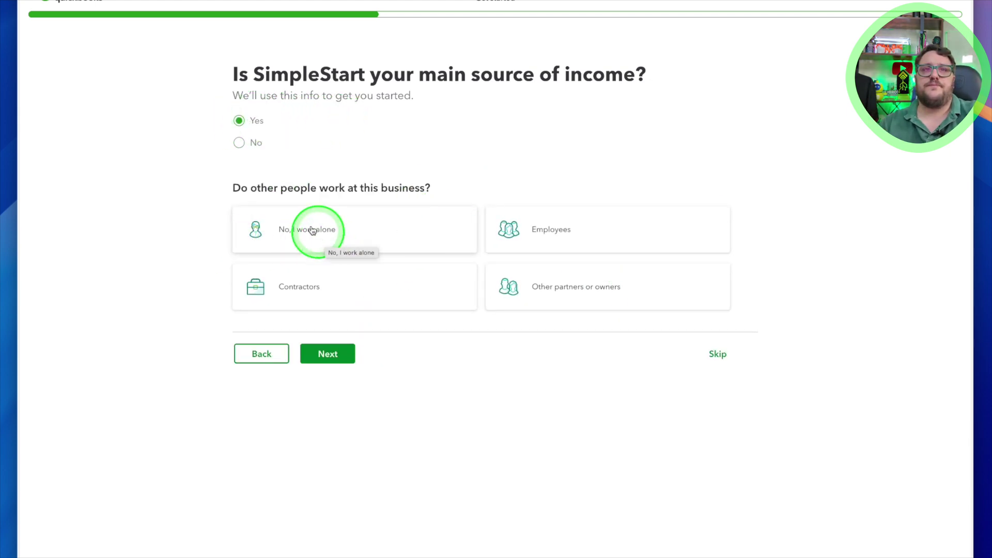
click(368, 237)
click(328, 353)
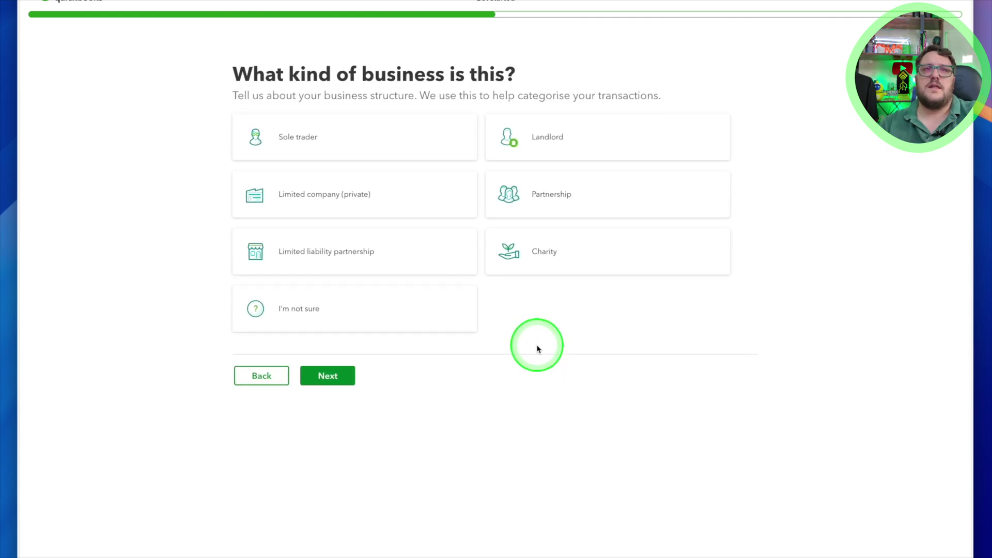
Set the business type to sole trader, skip bank linking and the mobile app, and finish setup
click(308, 138)
click(334, 373)
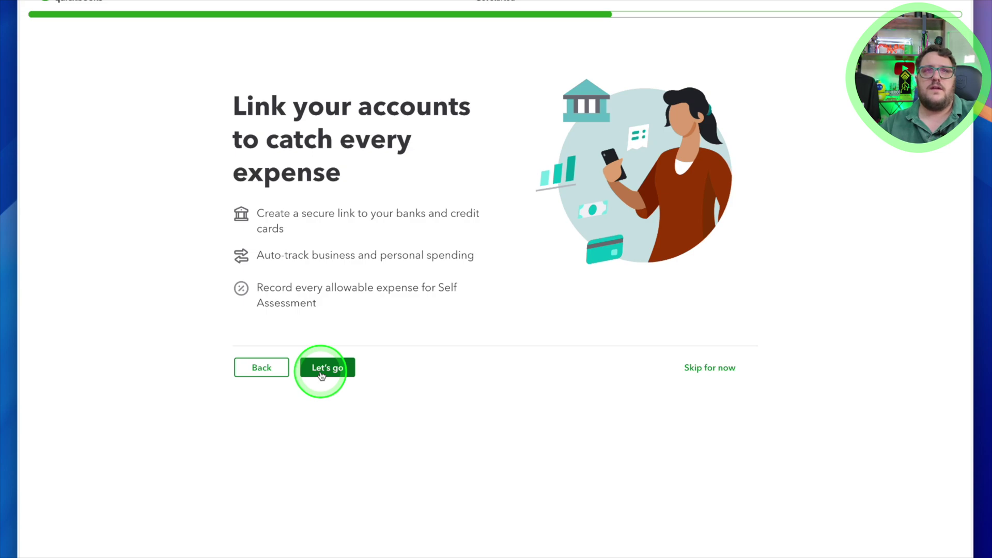
click(320, 373)
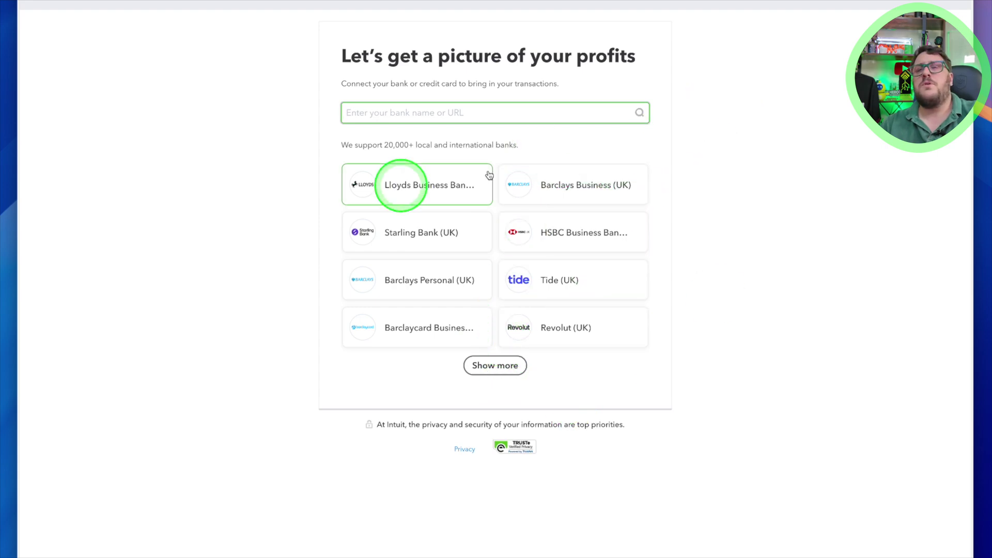
click(950, 10)
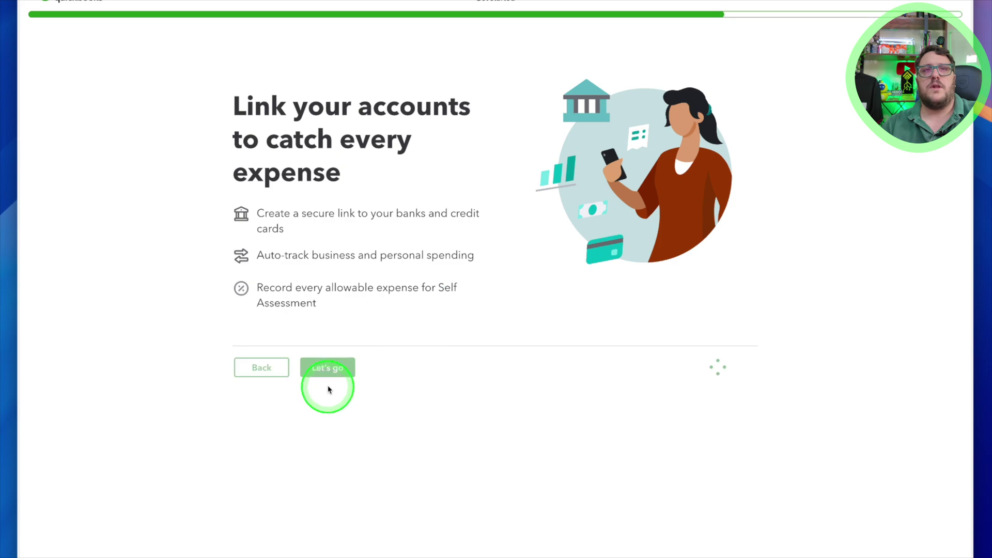
click(329, 365)
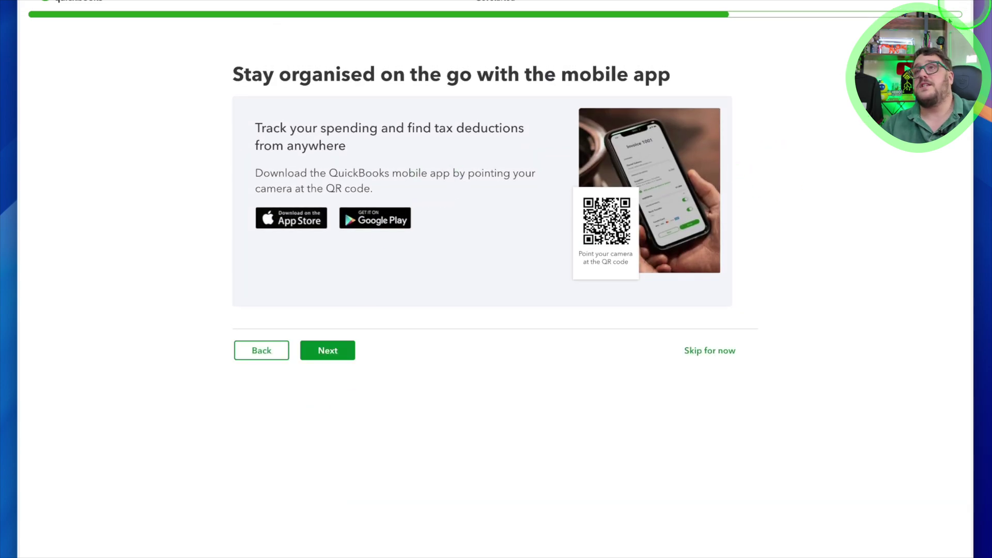
click(726, 349)
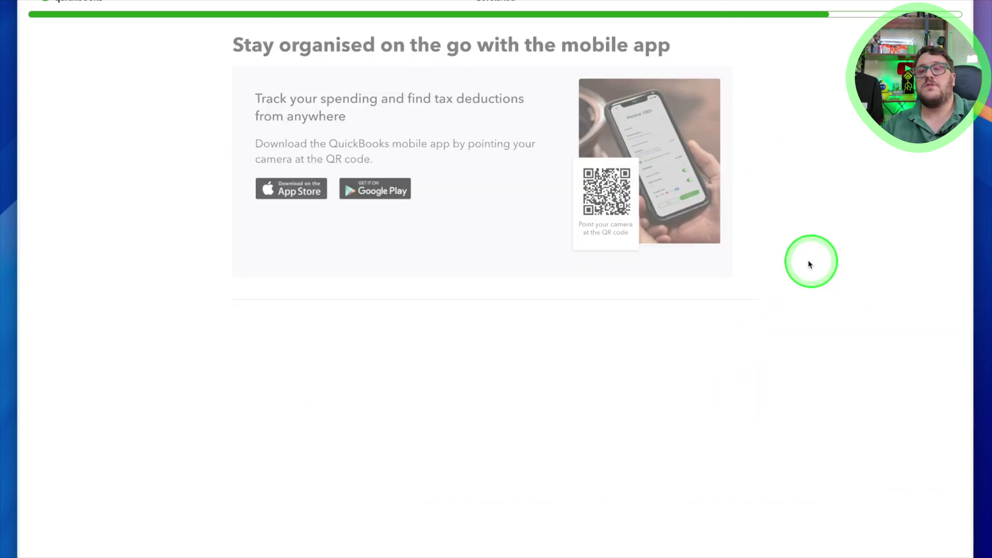
click(326, 353)
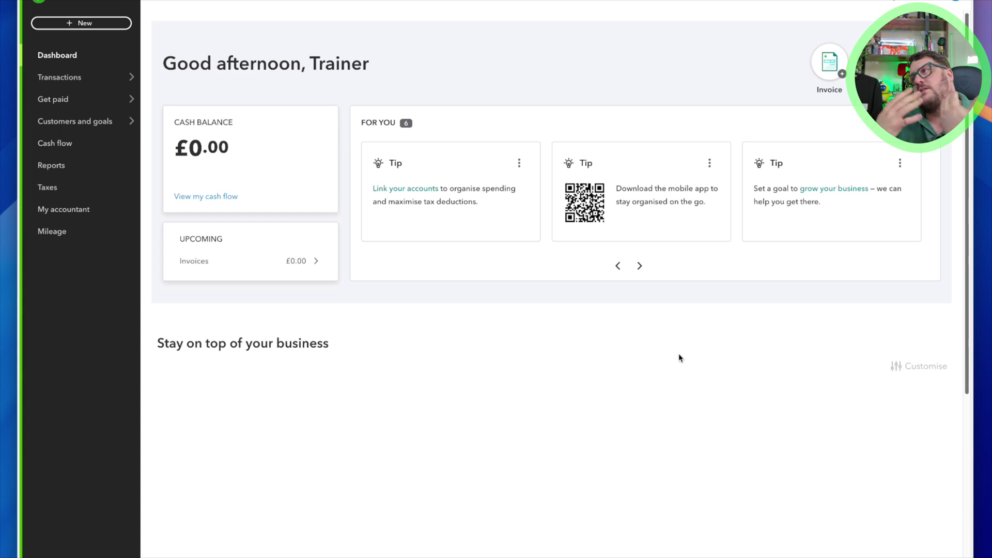
click(660, 334)
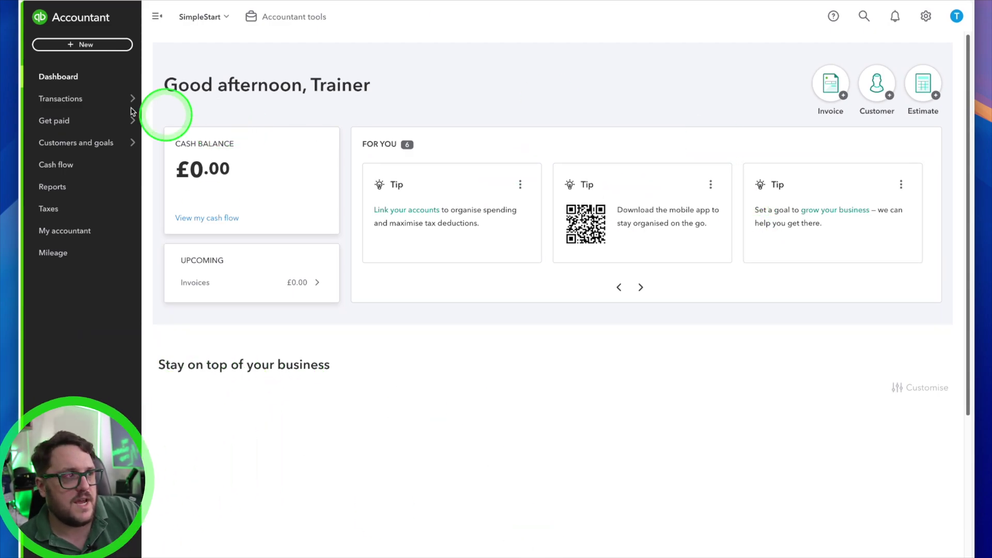
click(100, 187)
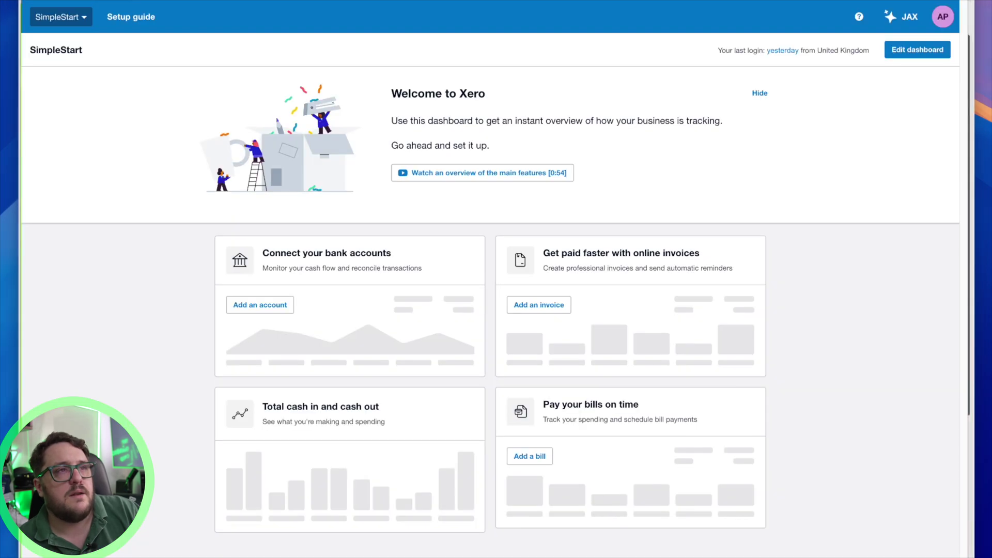
click(631, 53)
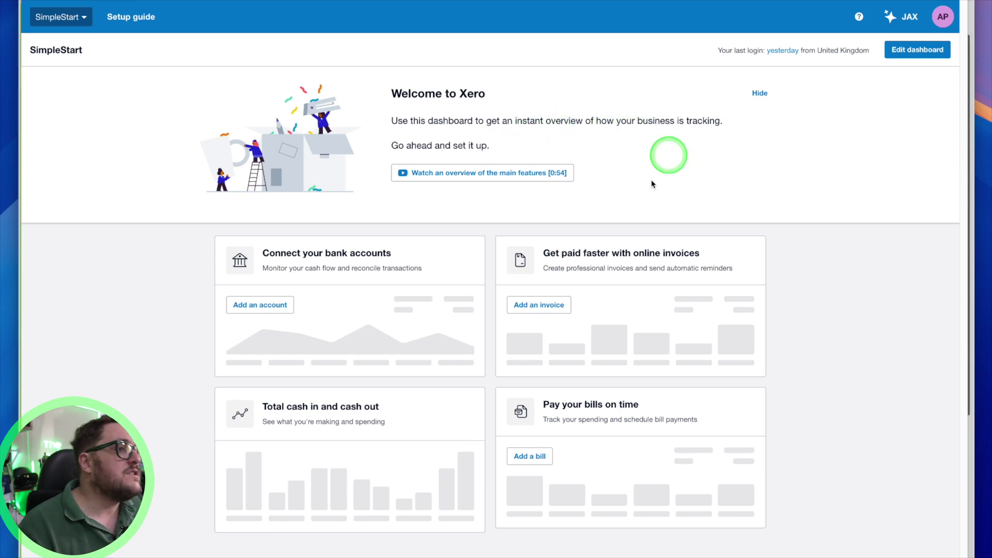
Start adding a Xero bank account using the Add without bank feed option
right_click(665, 151)
click(843, 101)
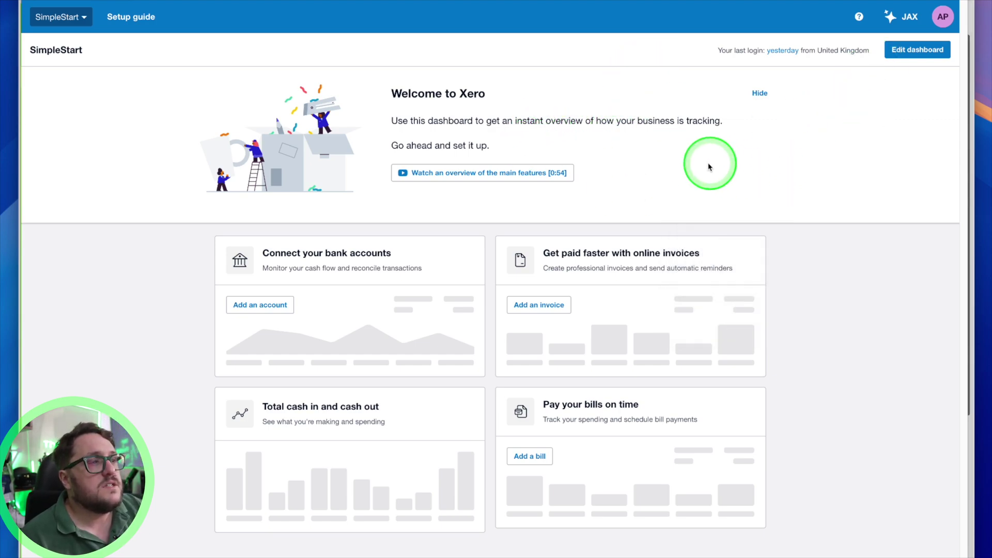
click(250, 305)
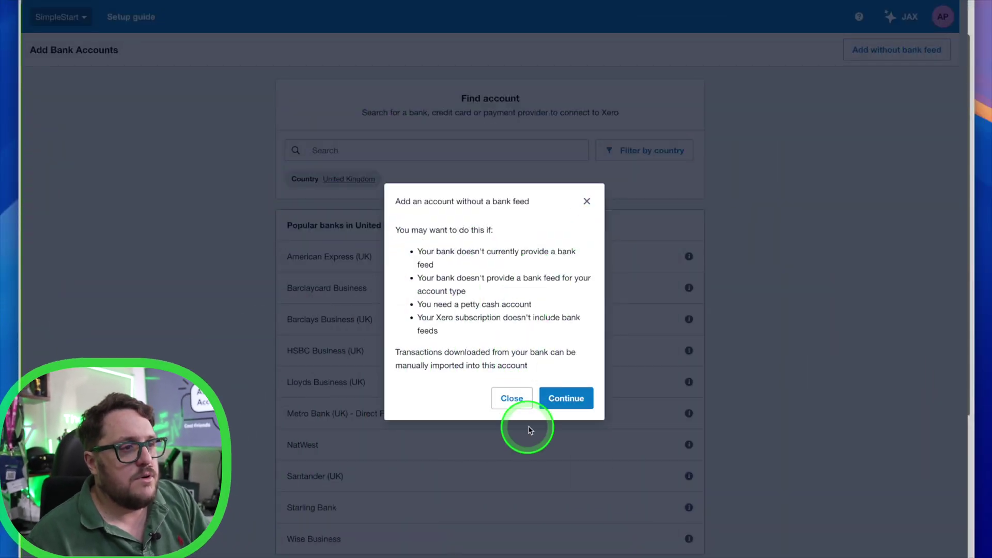
click(566, 398)
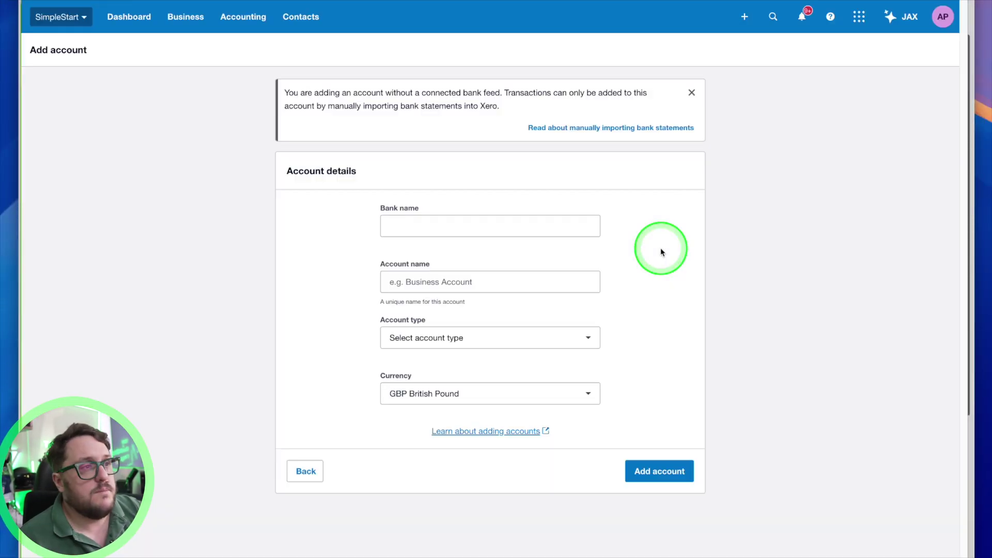
Save a bank account named Bank, type Other, number 12, then choose Import a Statement
click(587, 234)
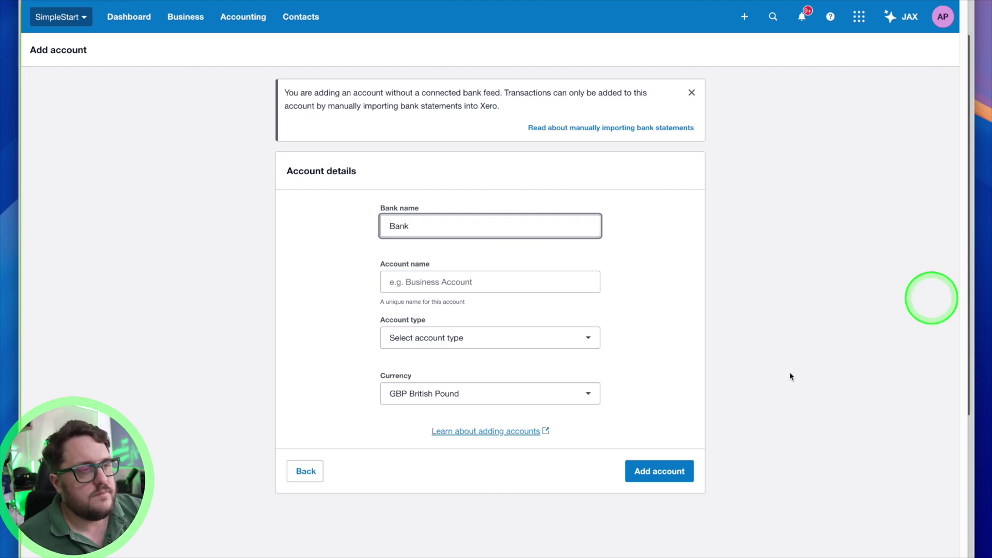
click(652, 471)
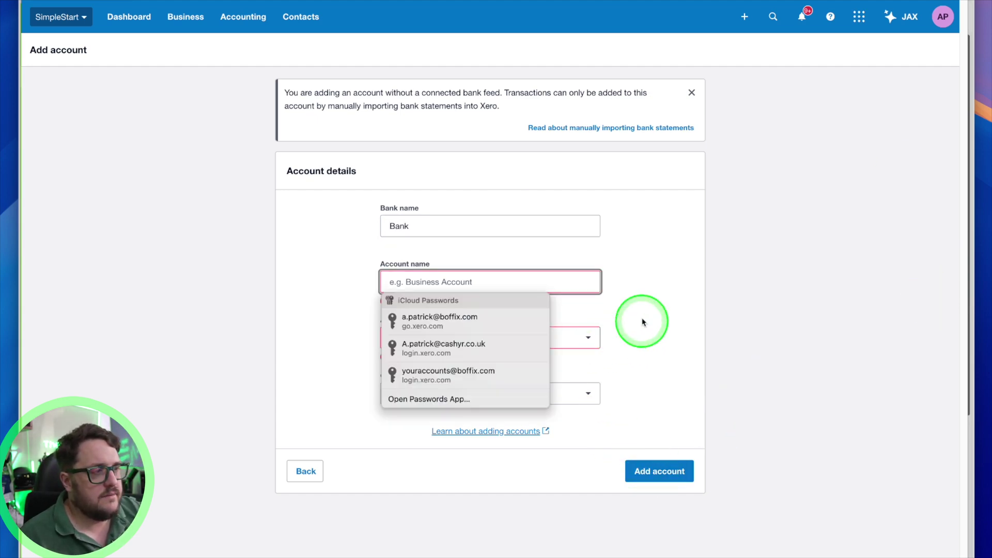
click(507, 279)
text(Ban)
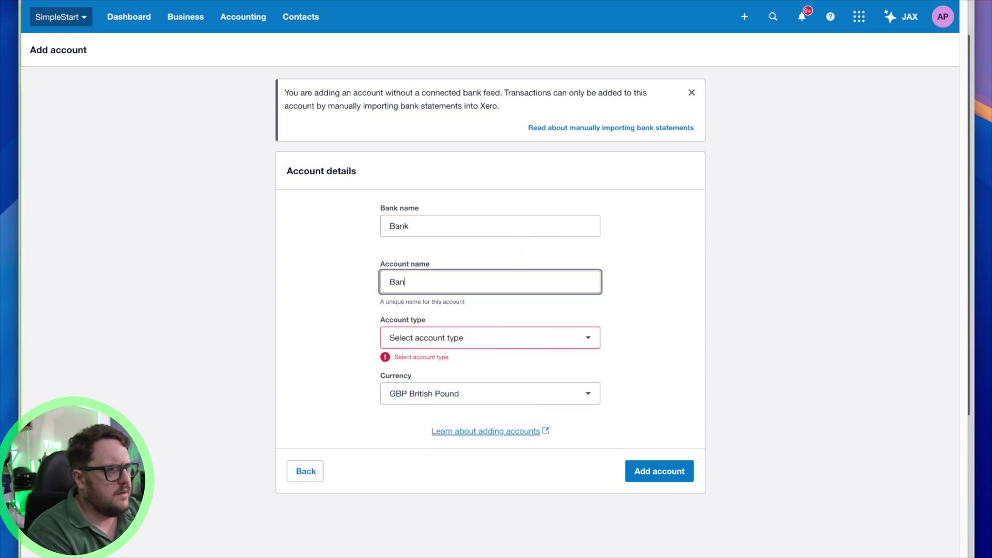
key(Tab)
key(Down)
key(Down)
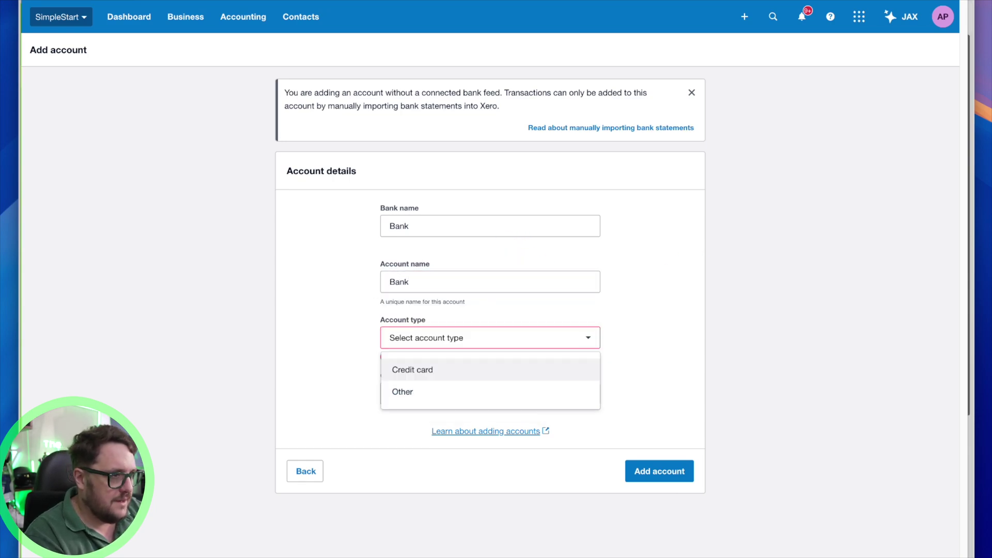
key(Return)
key(Tab)
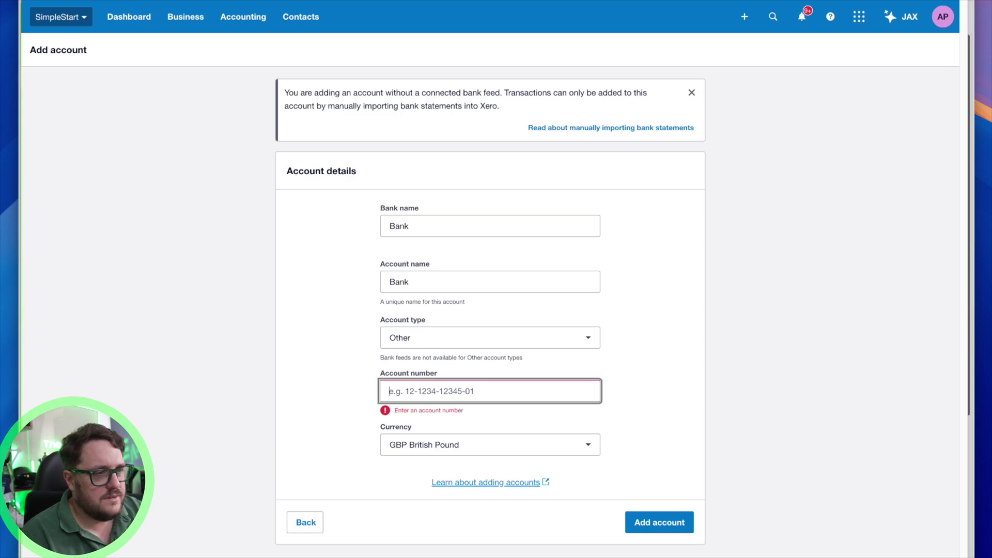
text(1234565789)
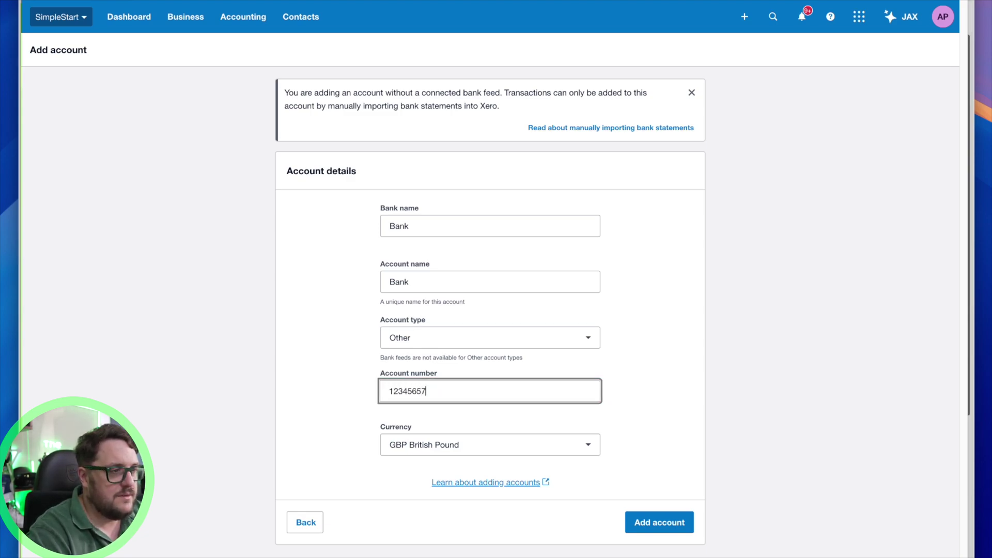
click(665, 523)
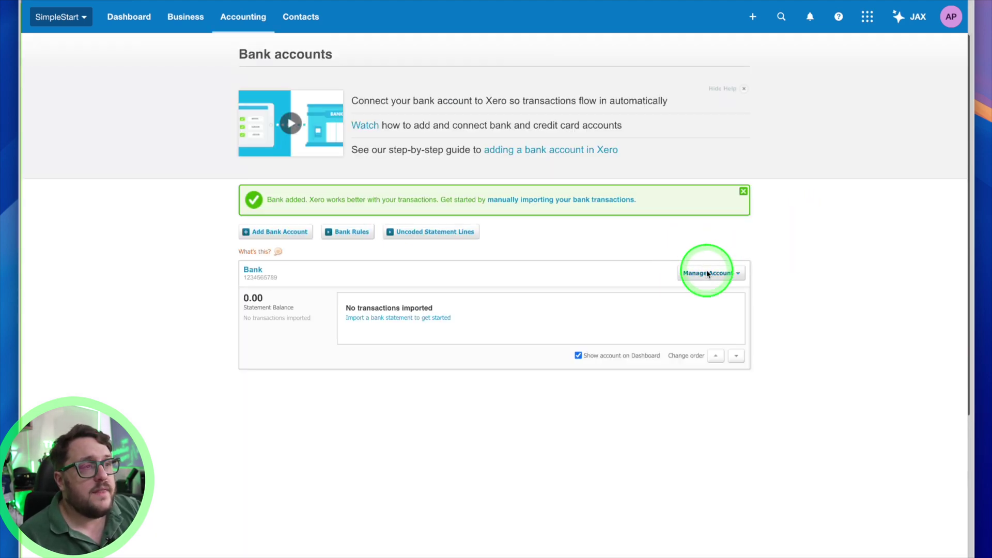
click(708, 273)
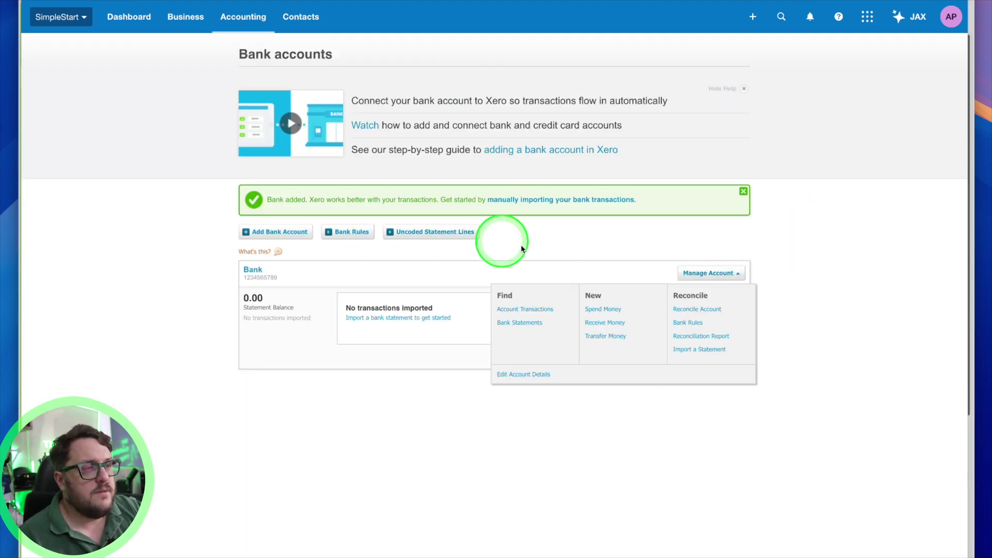
click(707, 349)
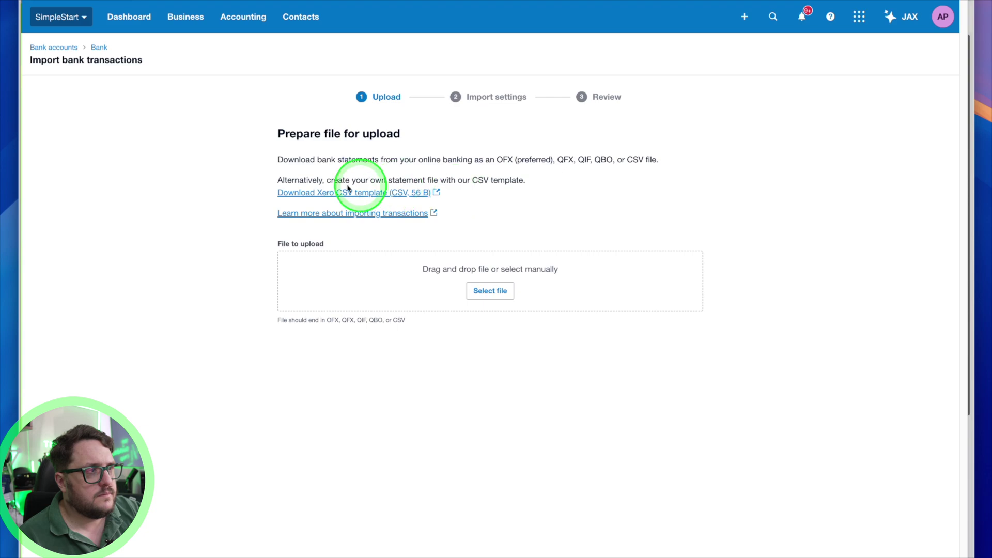
Upload the Bank Statements CSV from Downloads and continue to Import settings
click(482, 291)
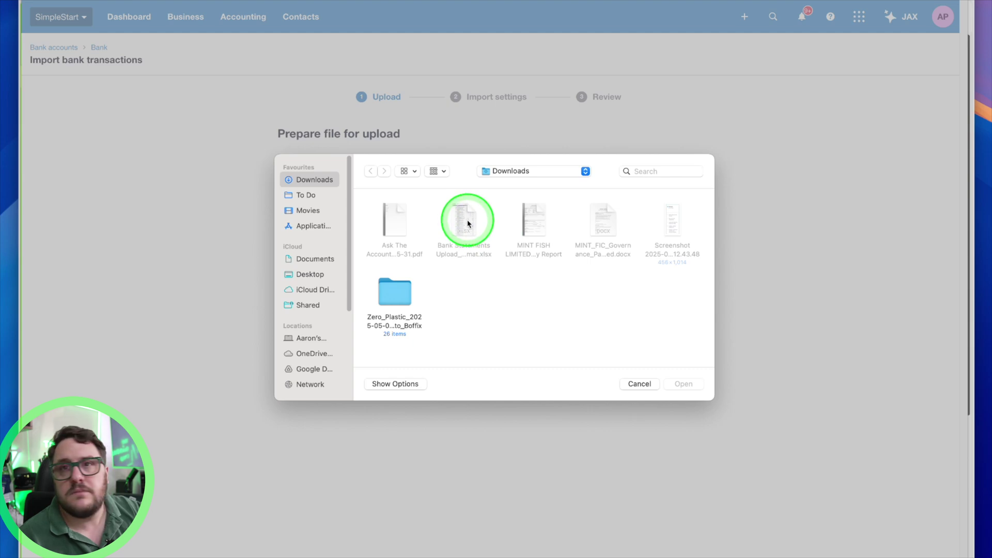
click(641, 385)
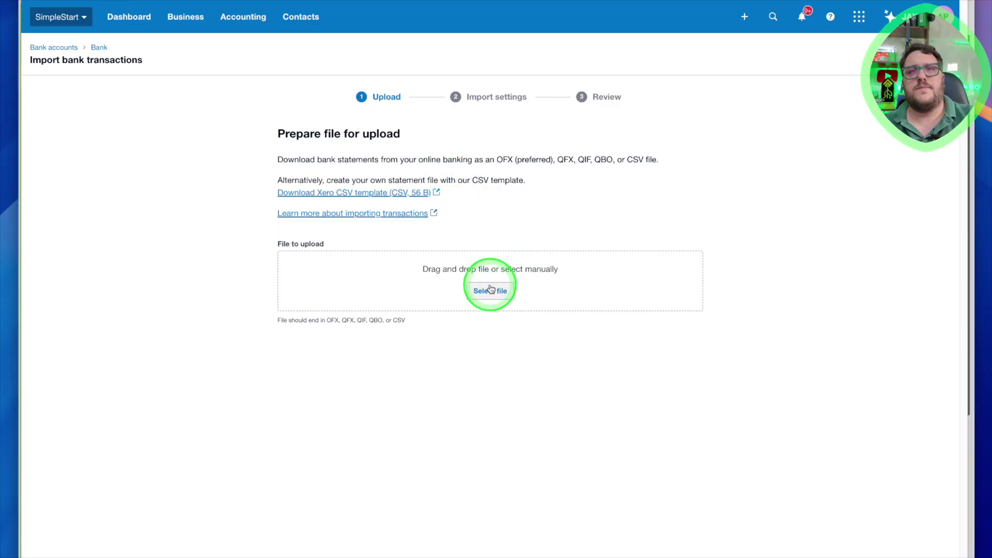
click(490, 288)
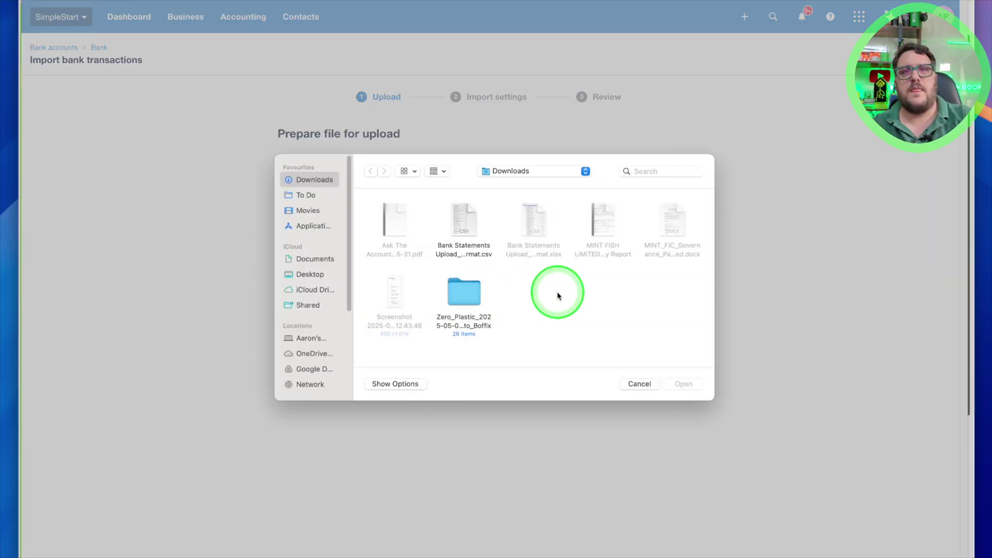
click(639, 383)
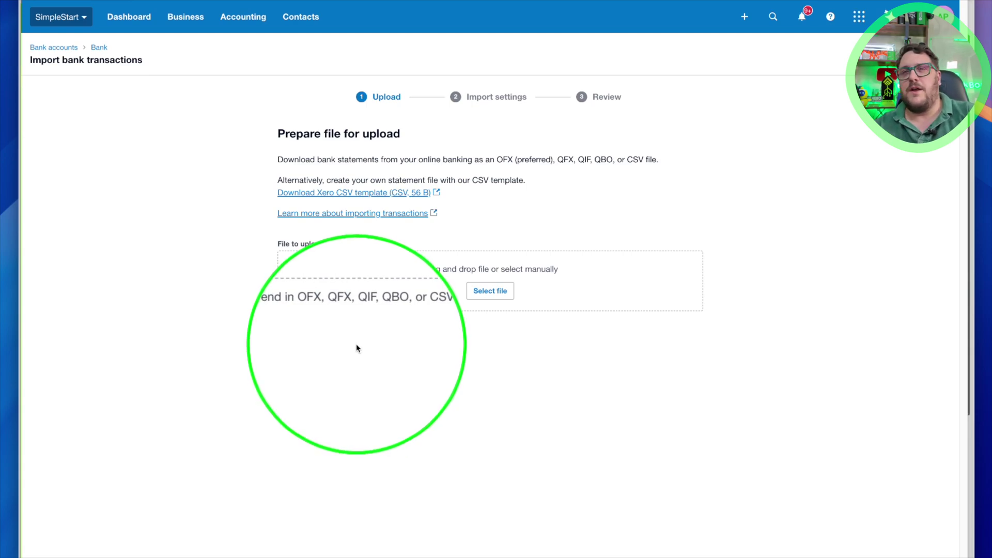
click(486, 291)
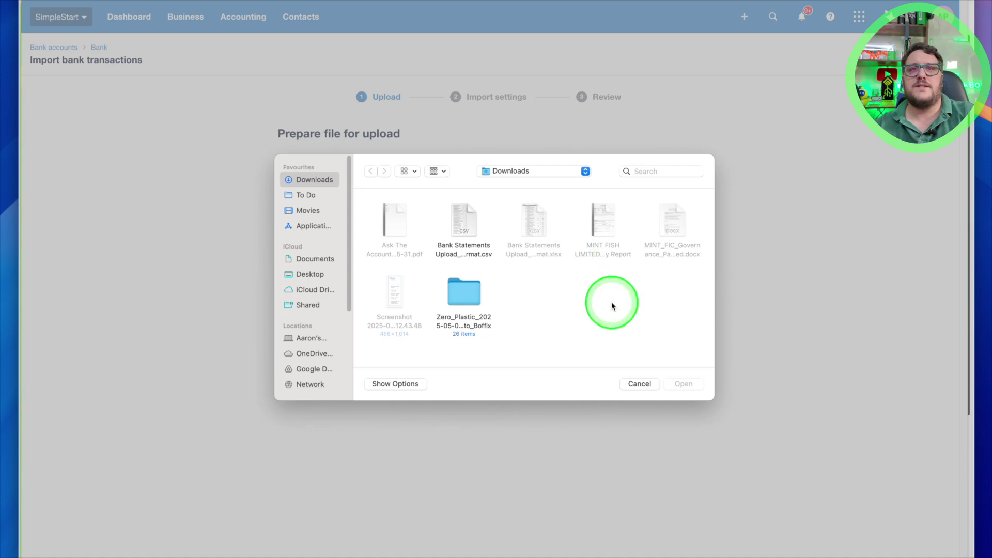
double_click(460, 219)
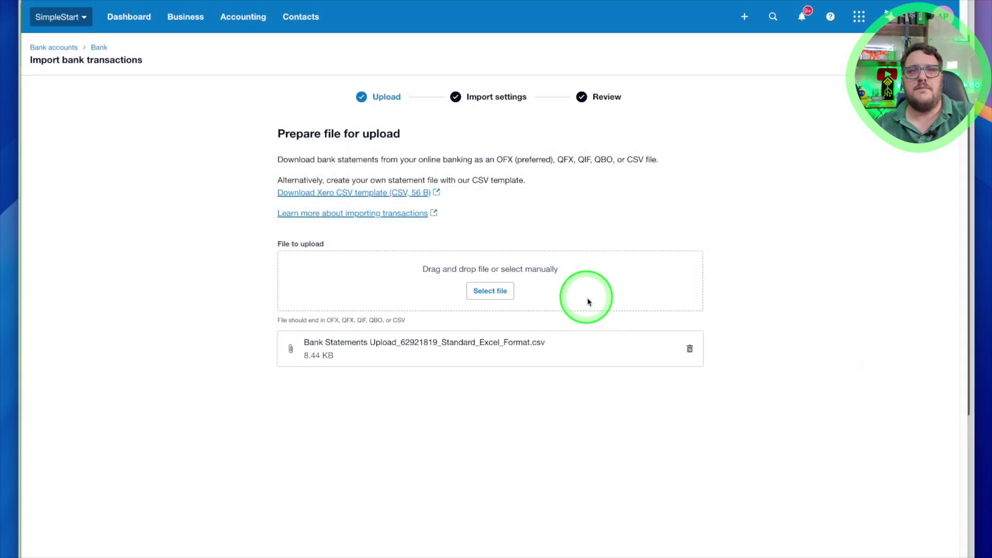
click(668, 557)
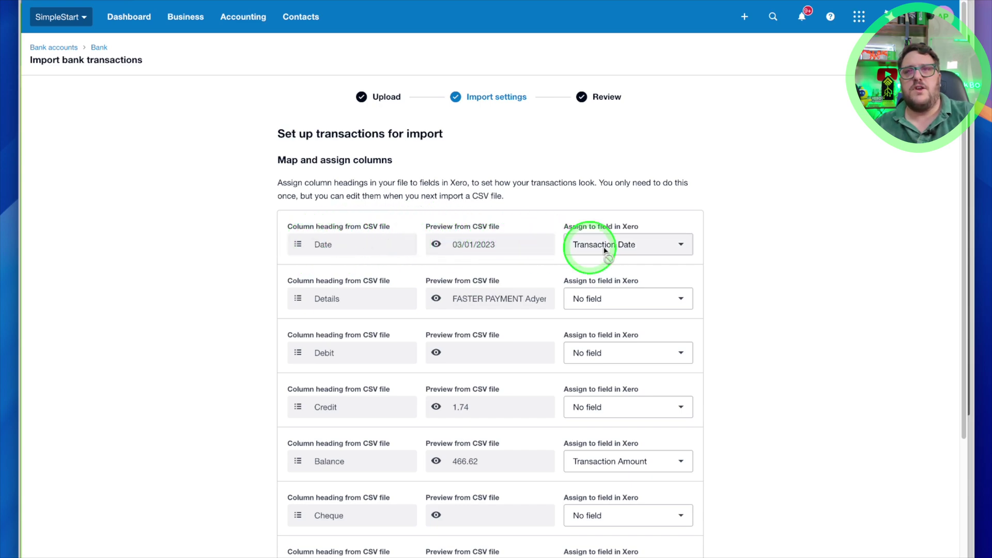
Map the Details column to Description, leaving the Debit column unassigned
click(646, 299)
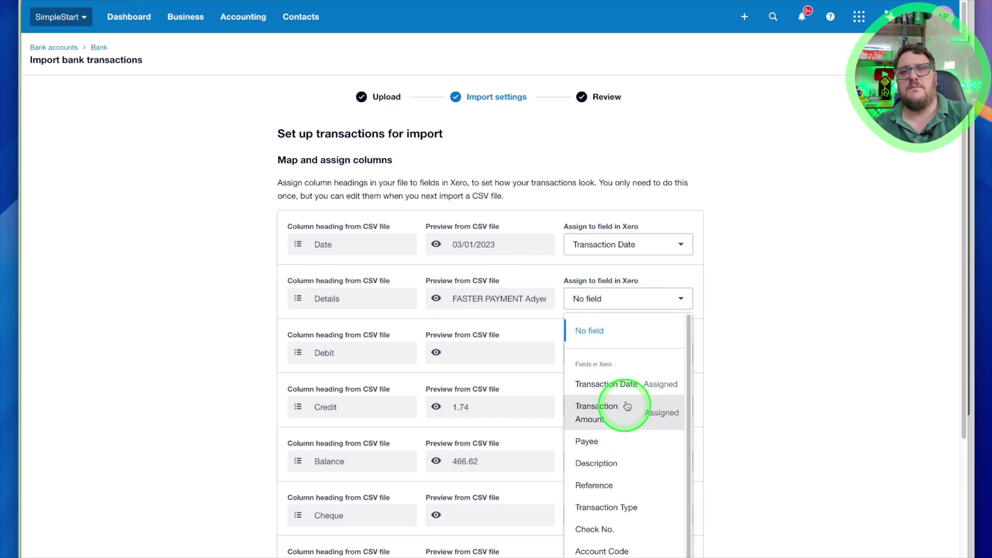
click(635, 462)
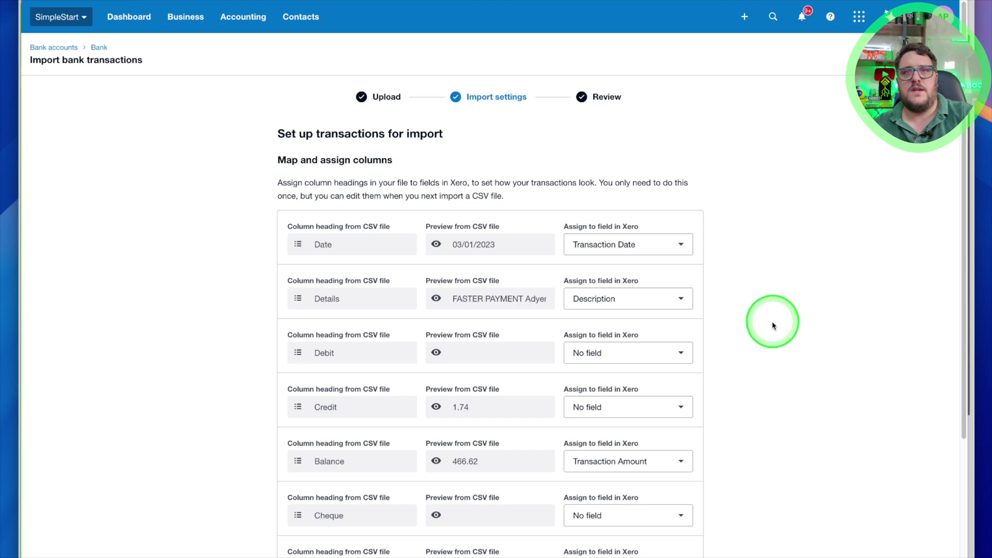
scroll(768, 337, down, 1)
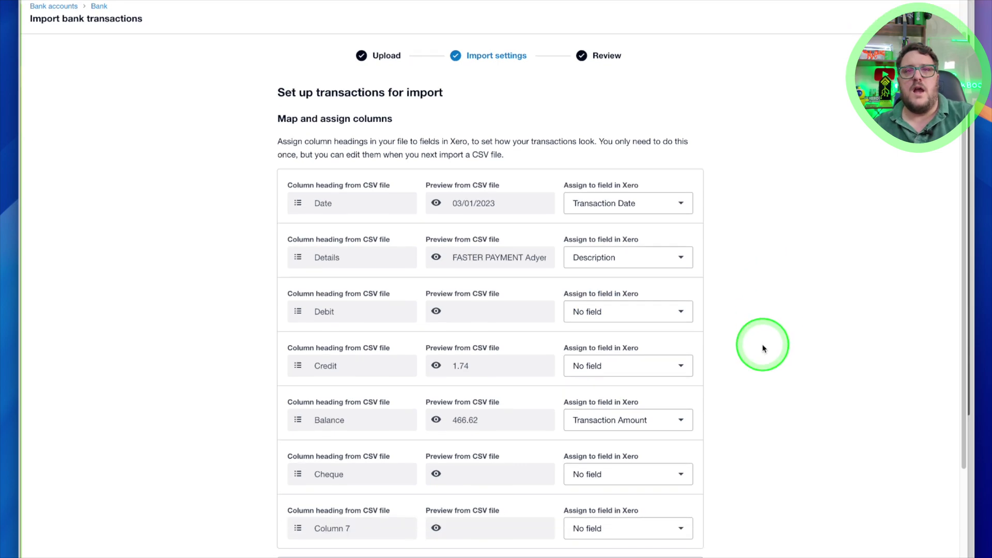
click(633, 309)
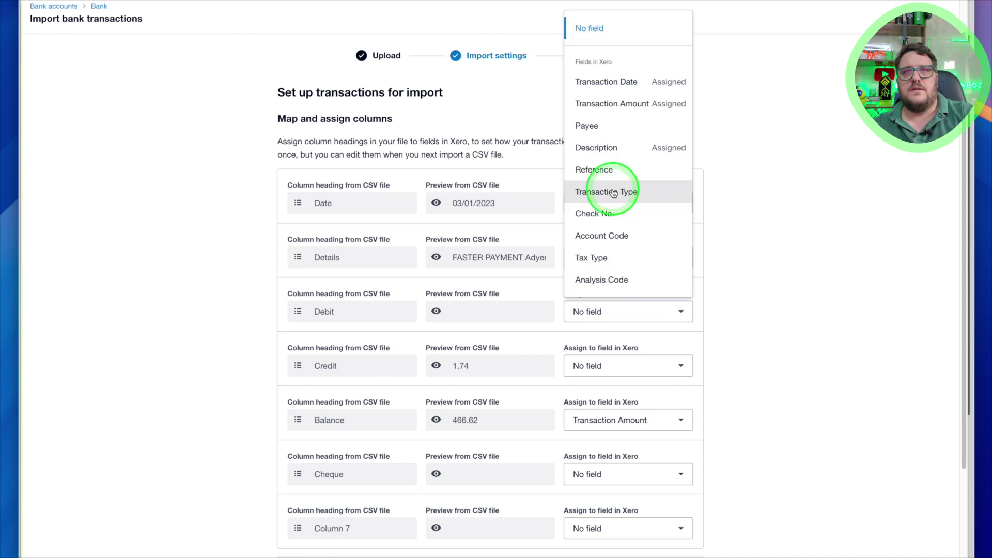
scroll(628, 219, up, 1)
scroll(630, 222, down, 1)
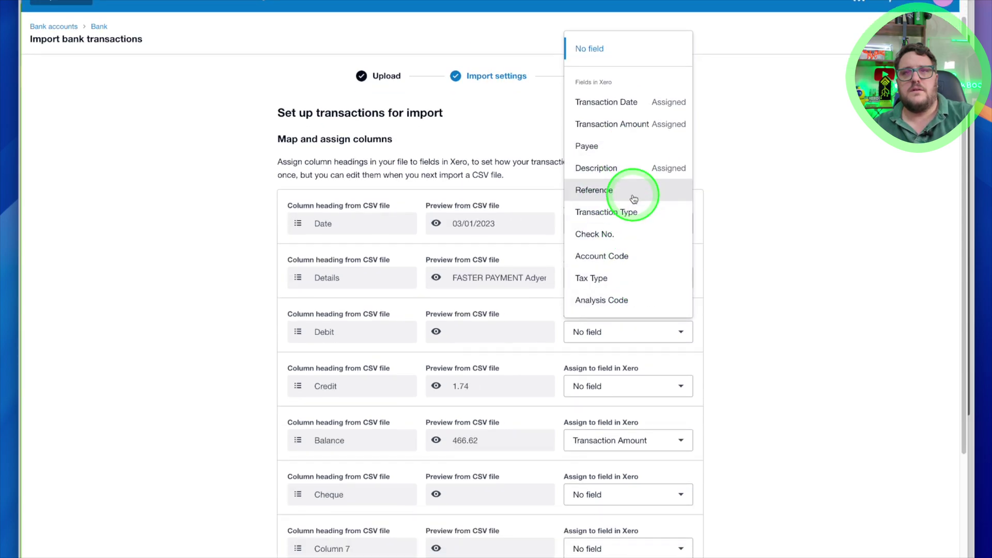
scroll(635, 206, down, 3)
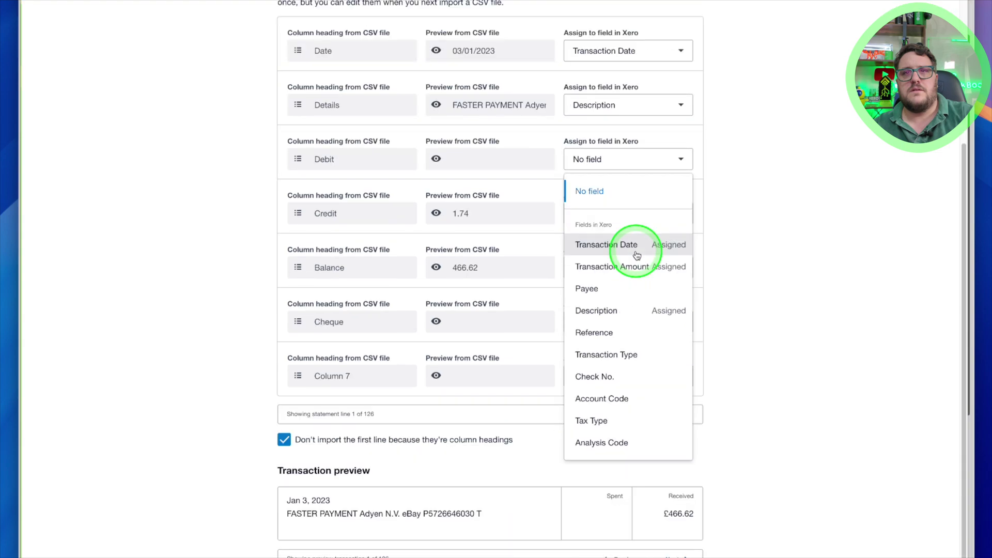
click(776, 294)
scroll(773, 294, up, 1)
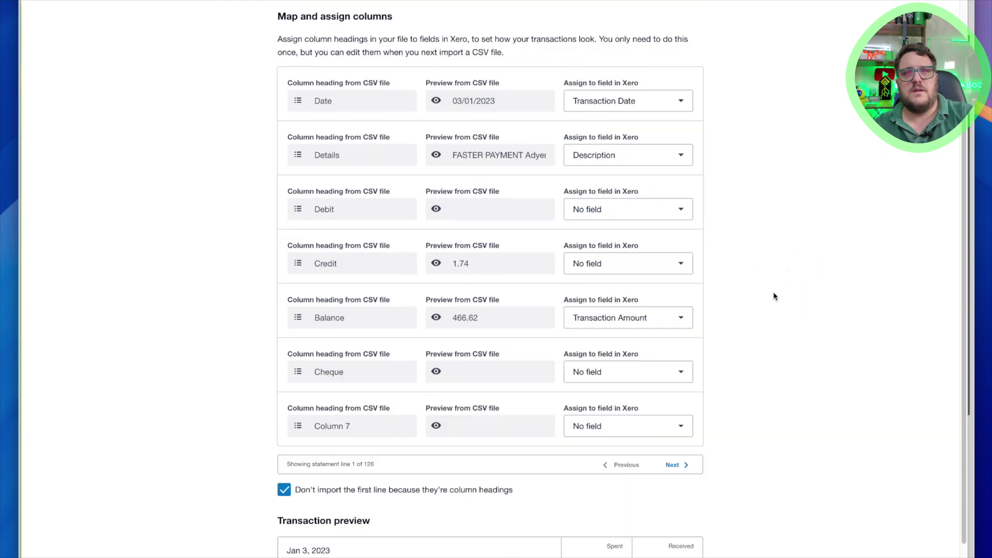
Go back to the Upload step with the bank statements CSV still attached
click(648, 324)
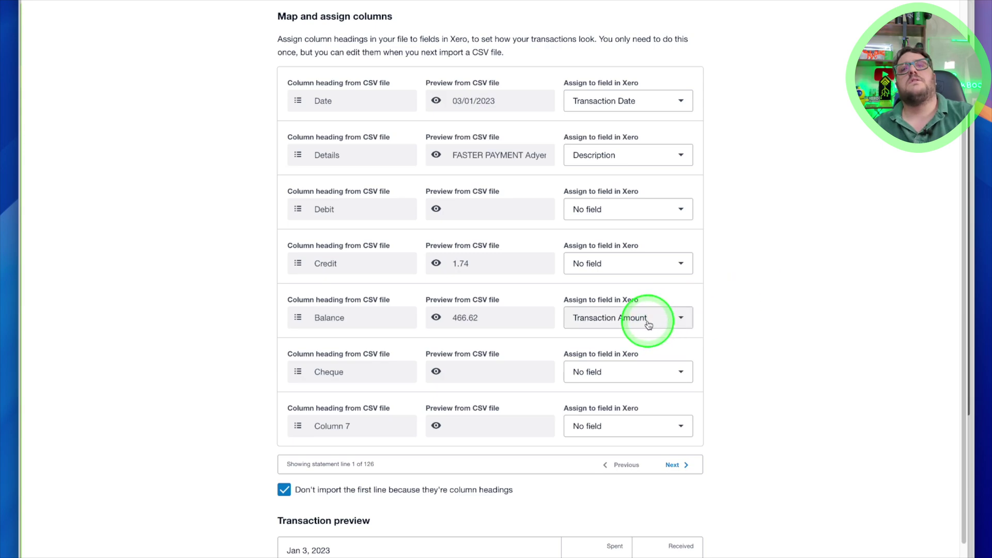
click(646, 270)
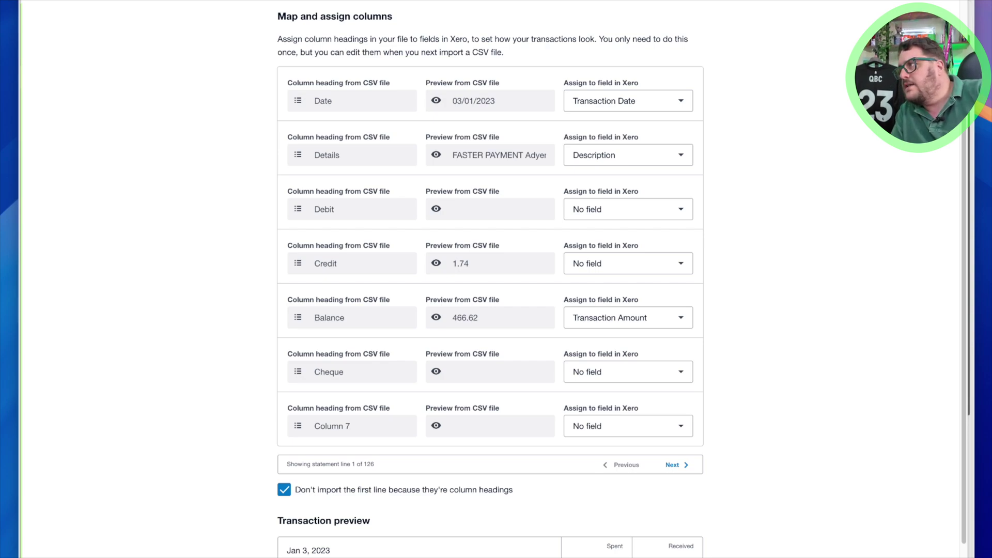
click(582, 271)
click(170, 94)
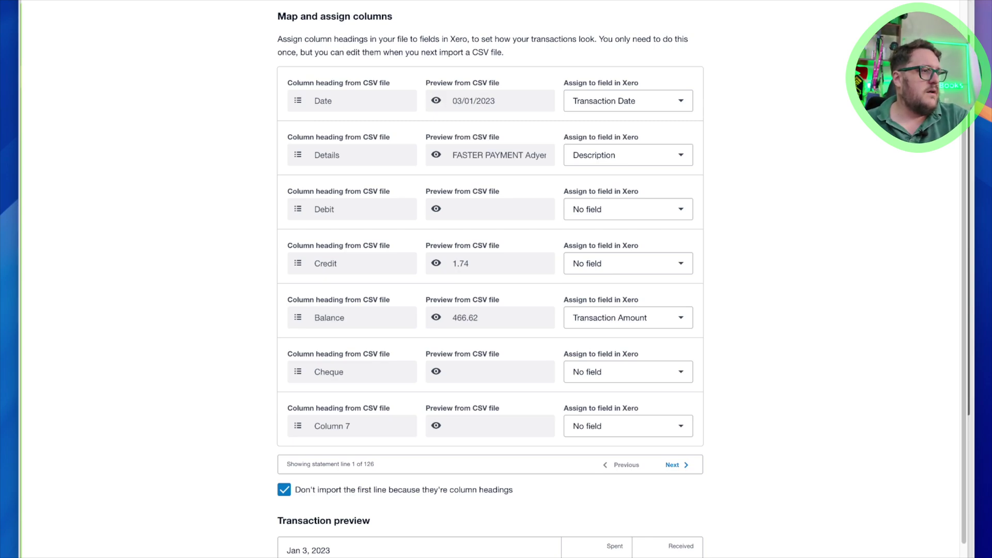
click(414, 16)
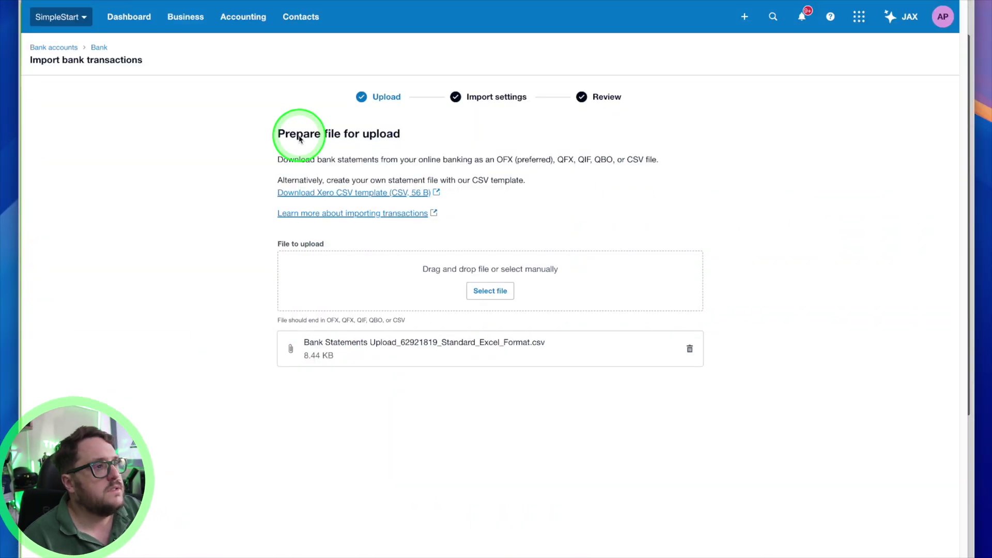
Re-attach the bank statements CSV and continue to import settings
click(490, 290)
double_click(467, 224)
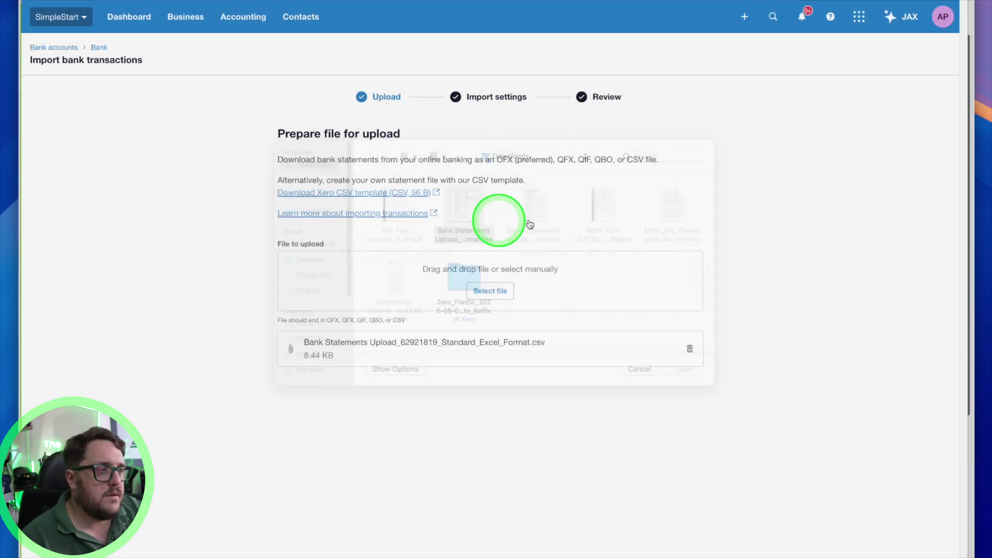
click(704, 549)
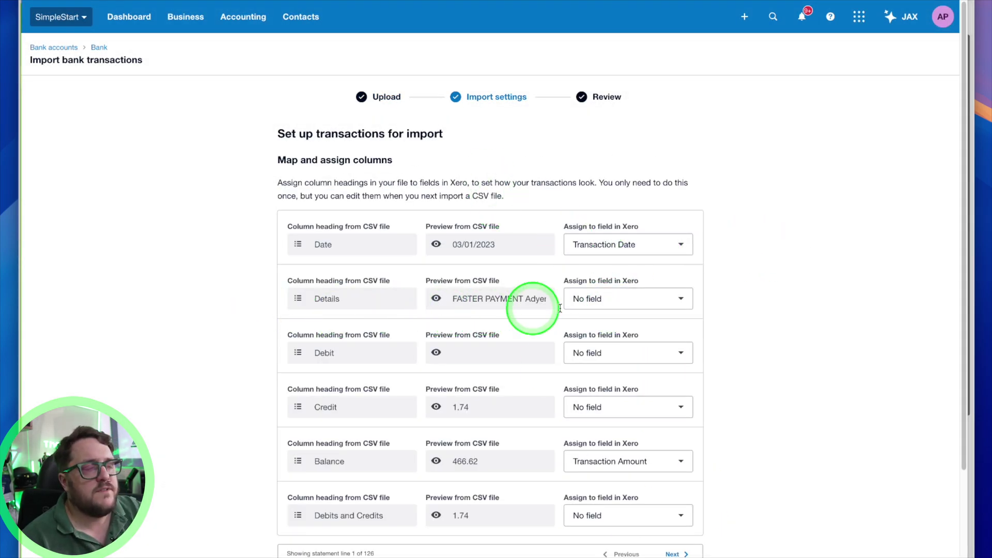
Map Details to Description, Balance to no field, and Debits and Credits to Transaction Amount
click(623, 309)
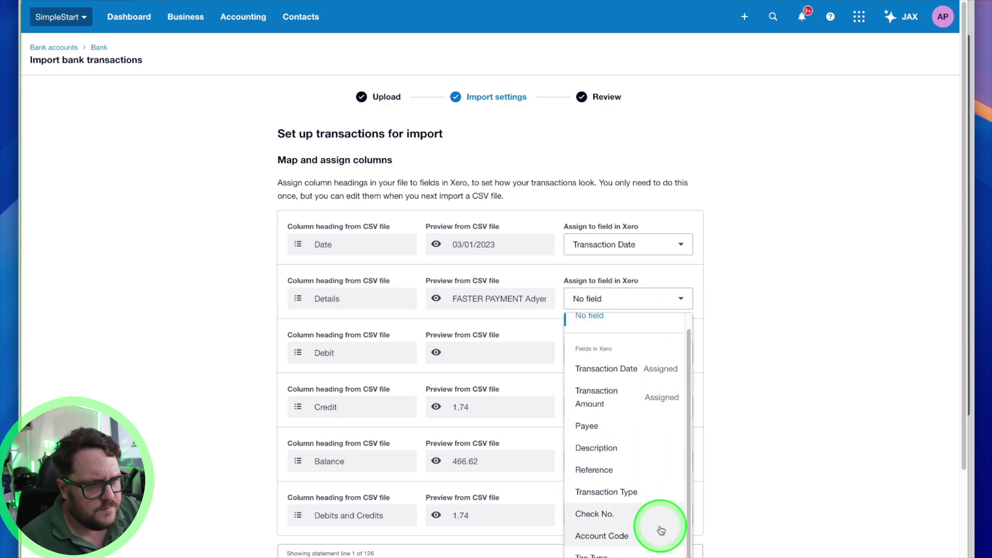
click(622, 447)
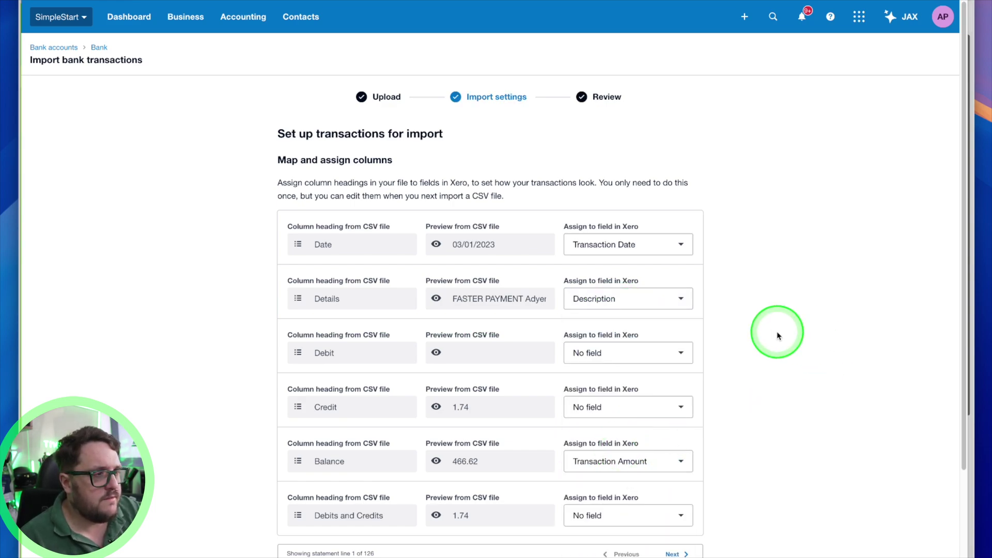
scroll(787, 433, down, 1)
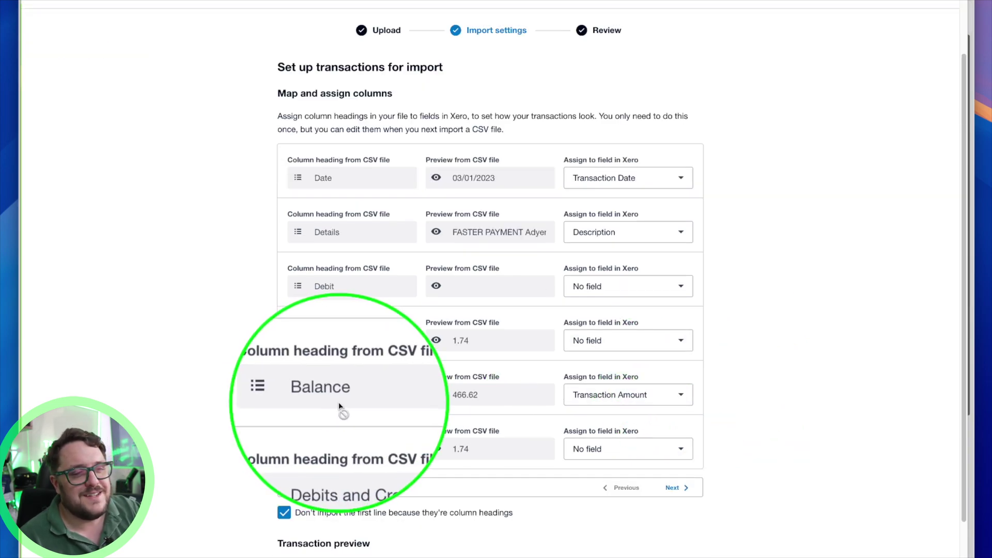
click(630, 405)
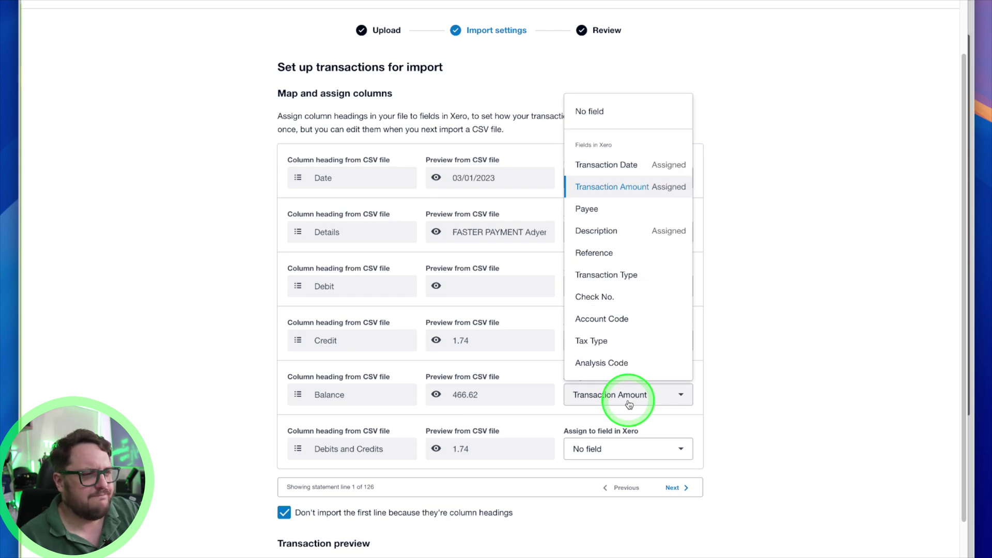
click(601, 111)
click(589, 449)
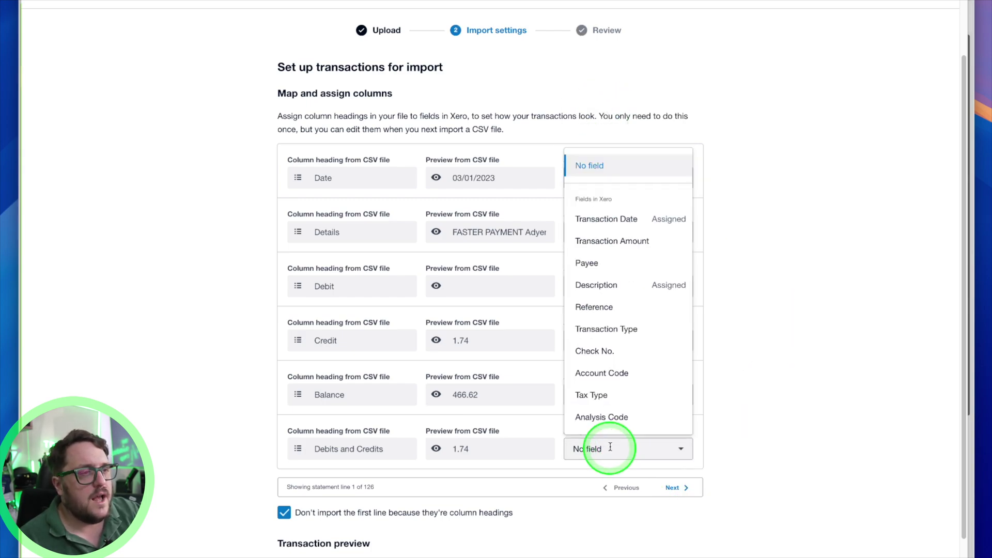
click(613, 243)
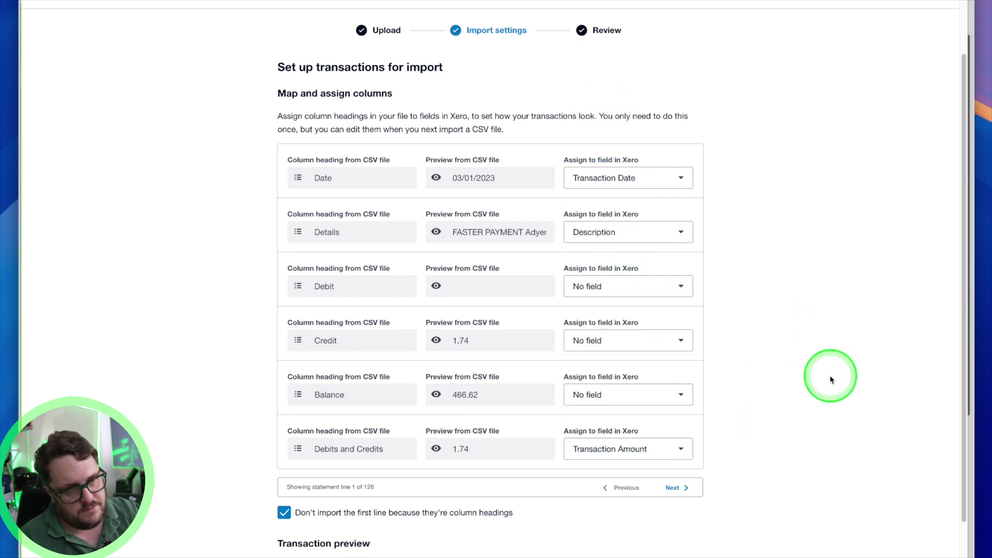
scroll(406, 453, down, 2)
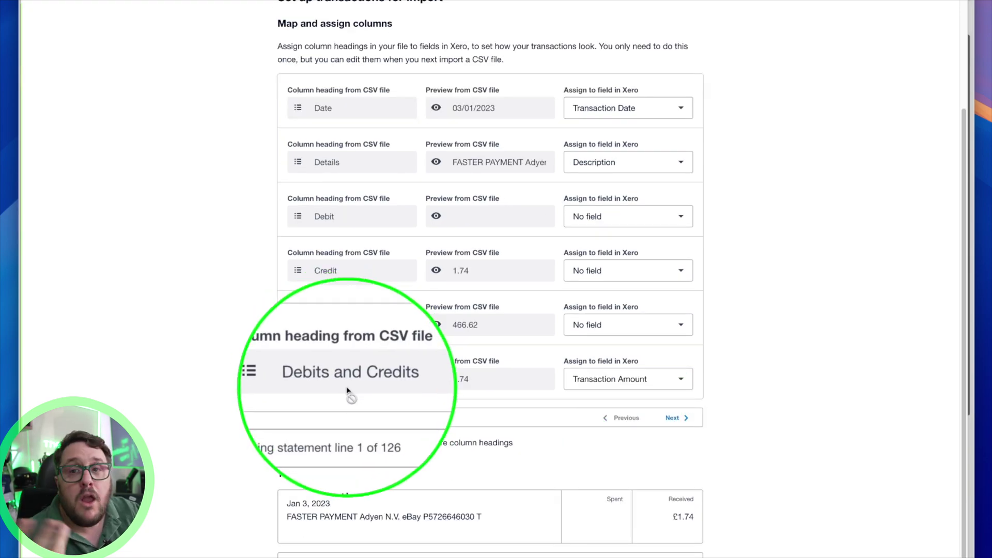
Review the lines, including the Jan 11 Shopify warning, and import all 126 statement lines
scroll(620, 430, down, 1)
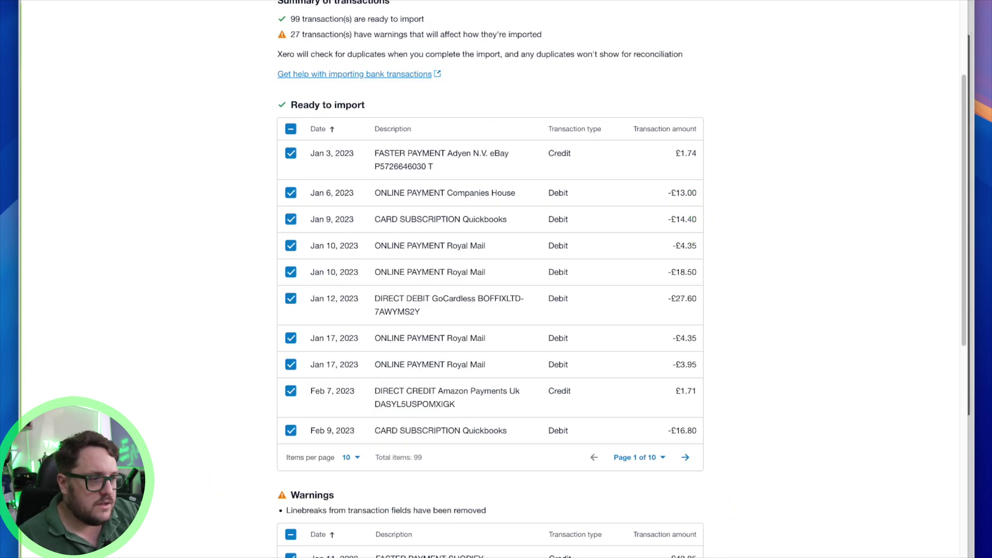
scroll(568, 496, down, 5)
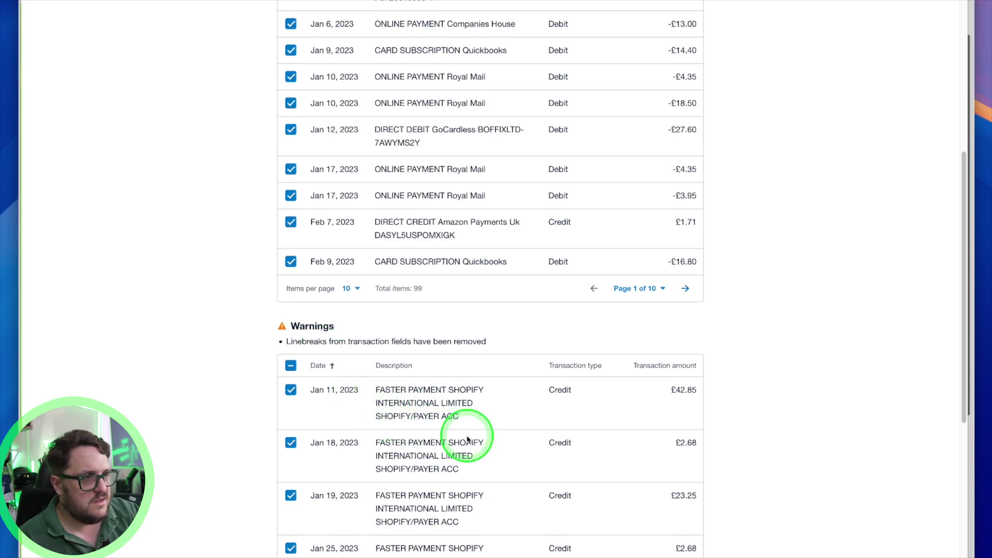
scroll(466, 440, down, 11)
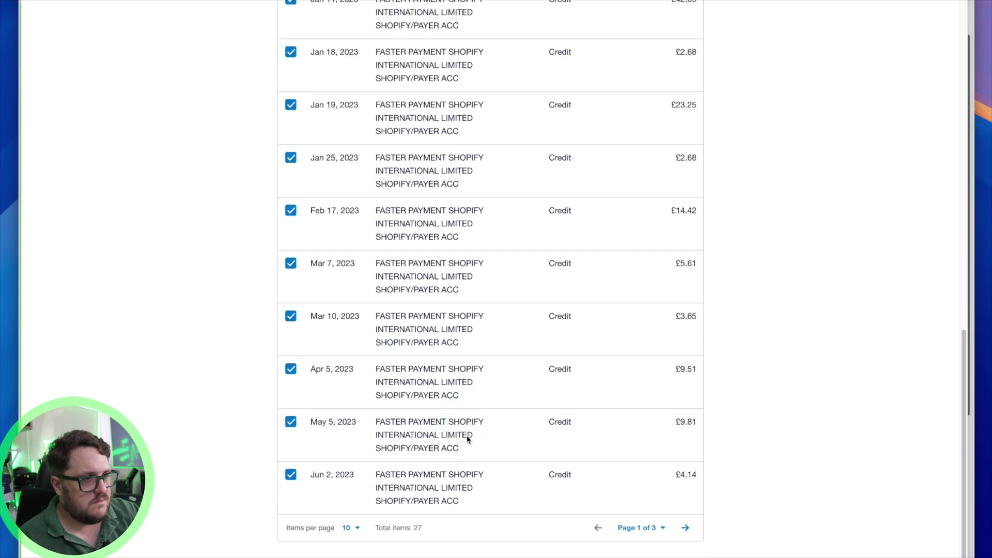
scroll(467, 439, up, 5)
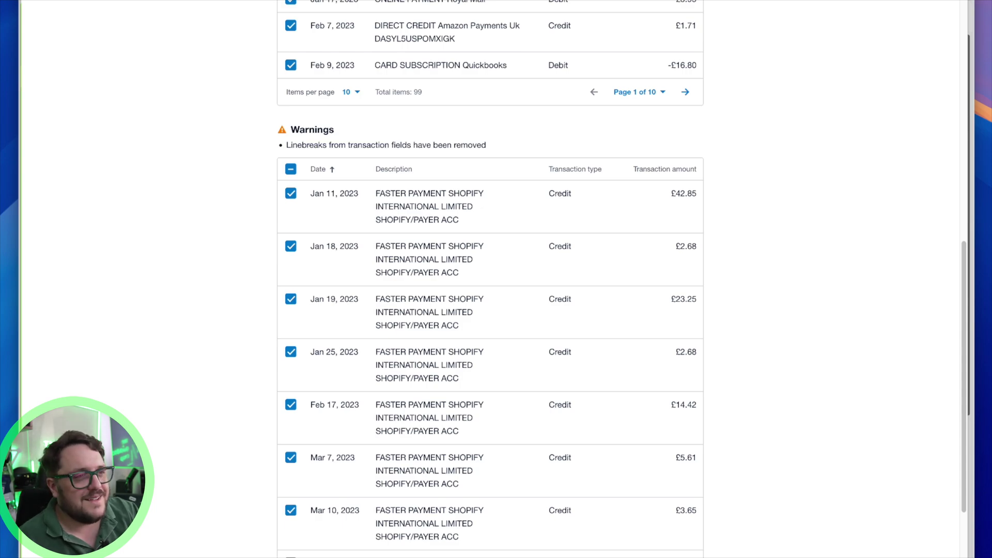
scroll(708, 243, up, 11)
scroll(708, 243, down, 4)
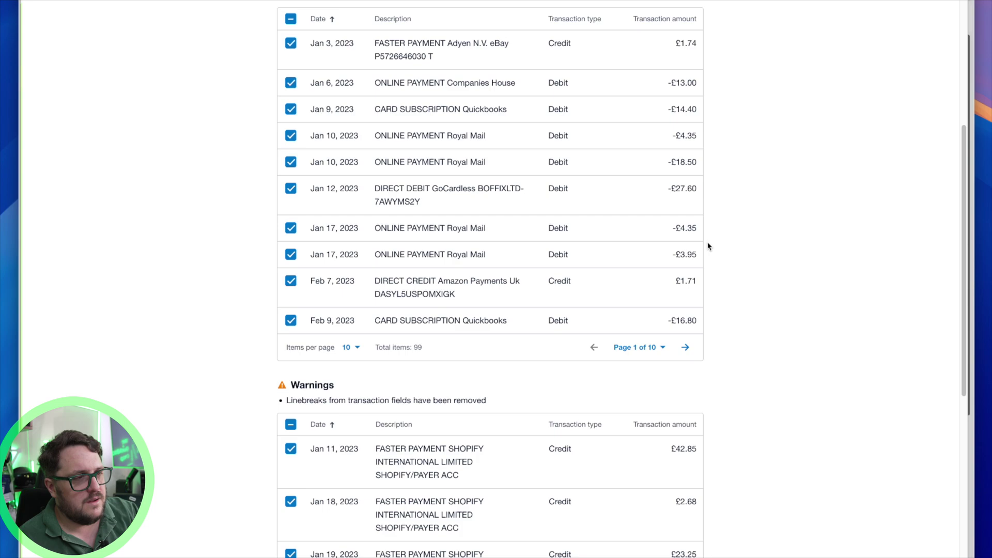
scroll(708, 247, down, 9)
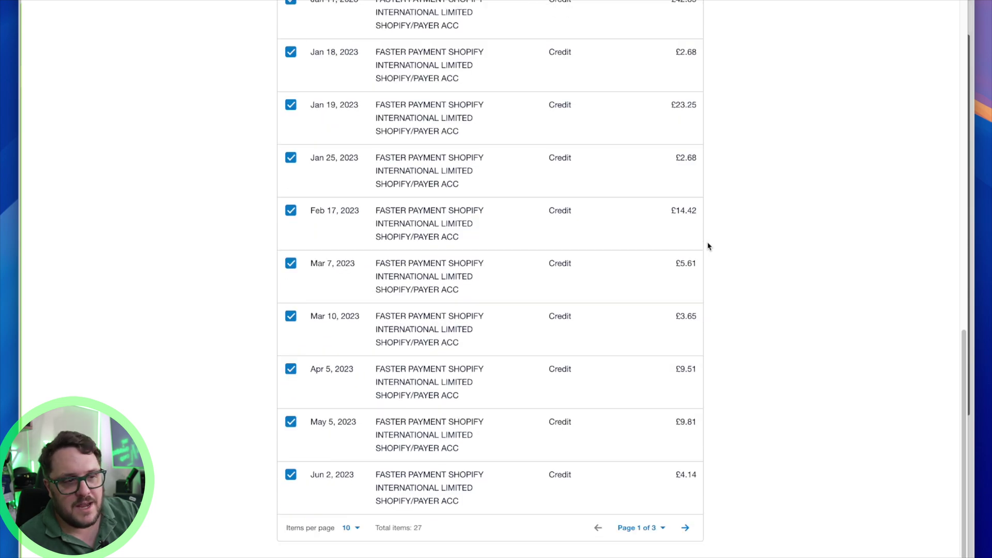
scroll(709, 245, up, 6)
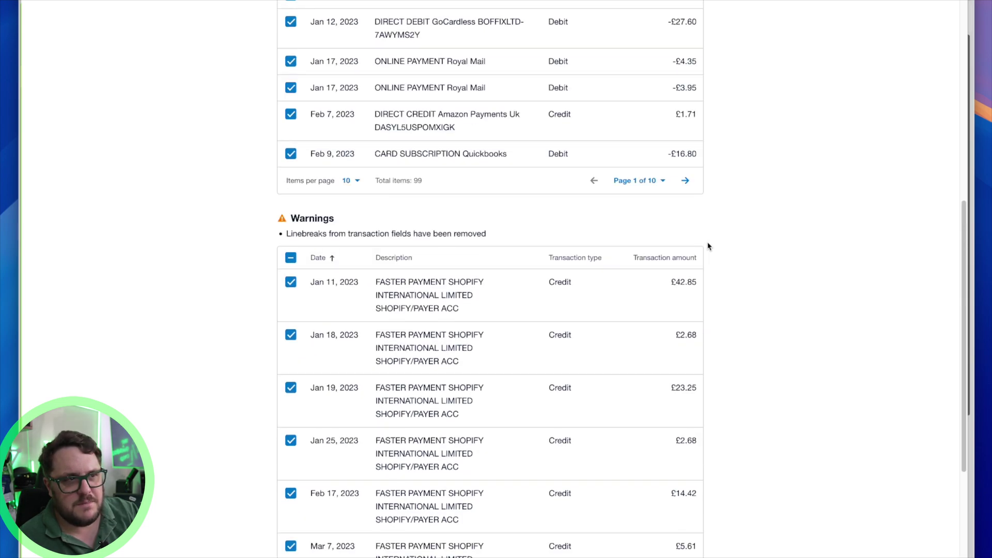
click(380, 308)
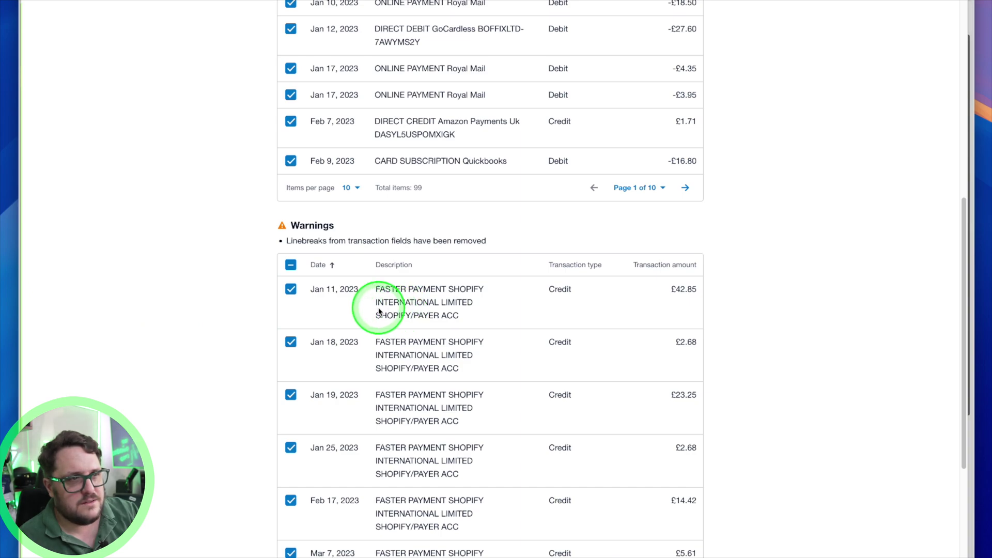
scroll(380, 312, up, 4)
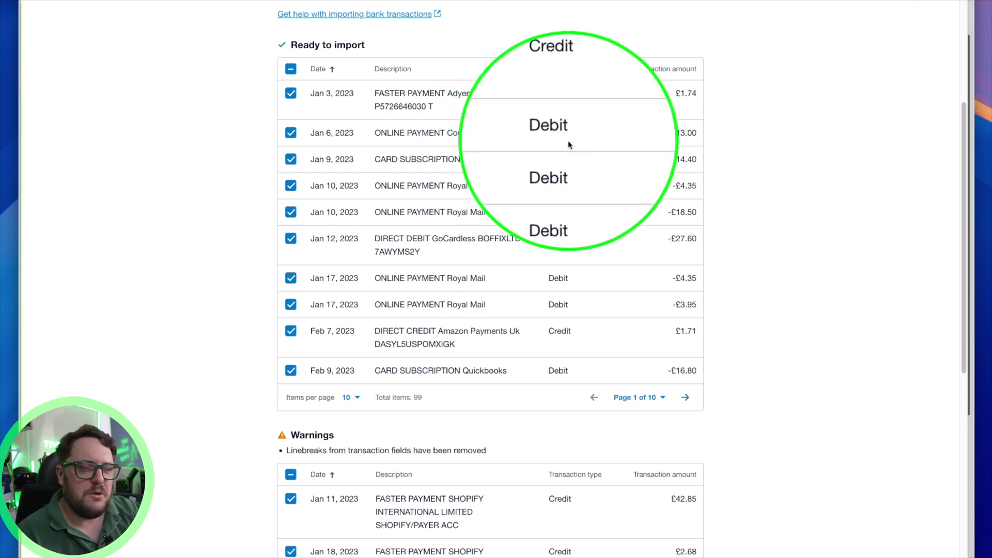
scroll(735, 288, up, 3)
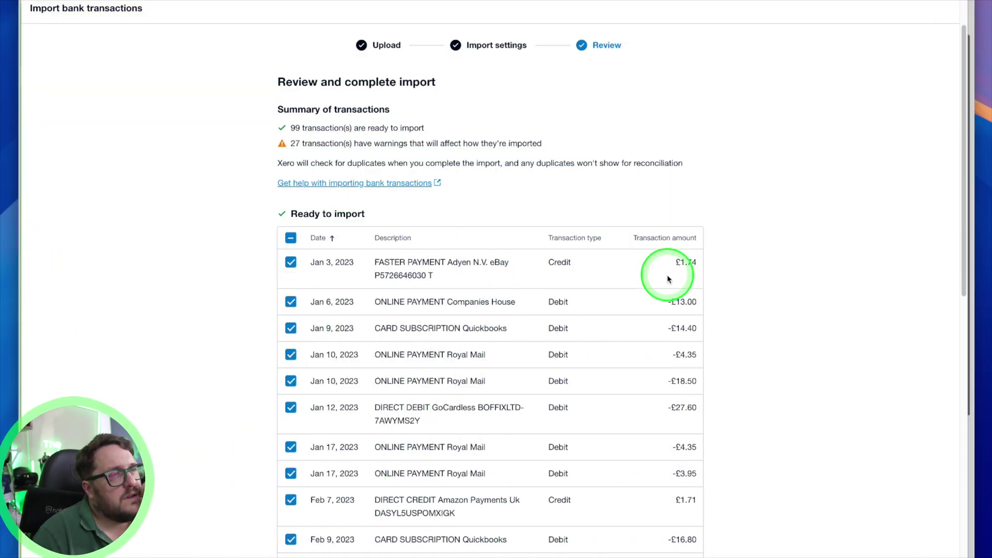
scroll(666, 281, down, 13)
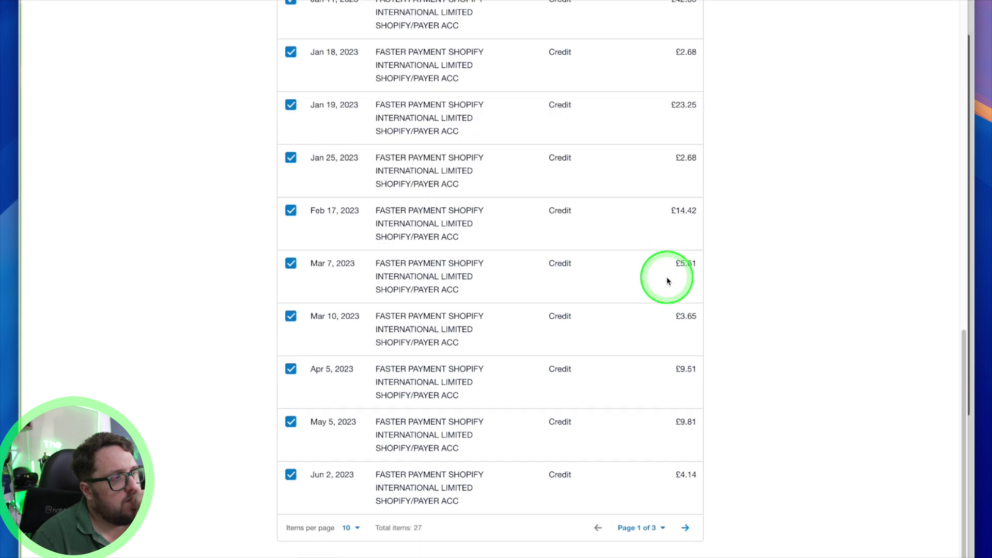
click(677, 556)
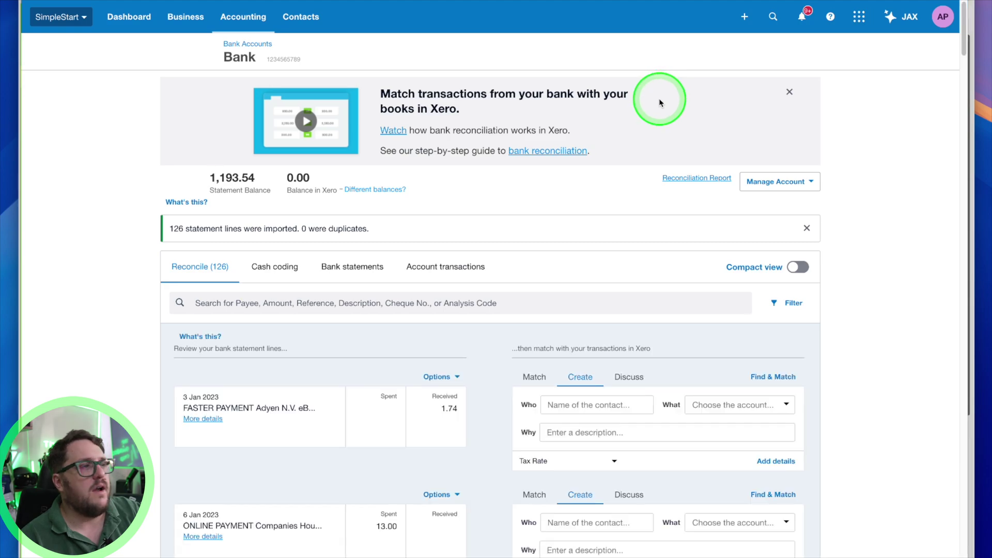
scroll(705, 229, down, 3)
scroll(705, 229, down, 3)
scroll(704, 225, up, 4)
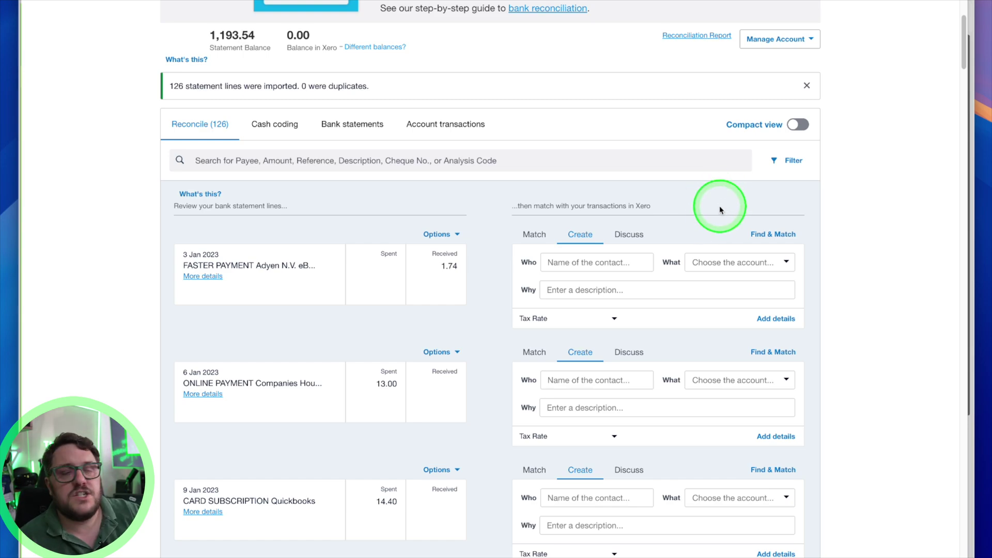
scroll(728, 228, up, 3)
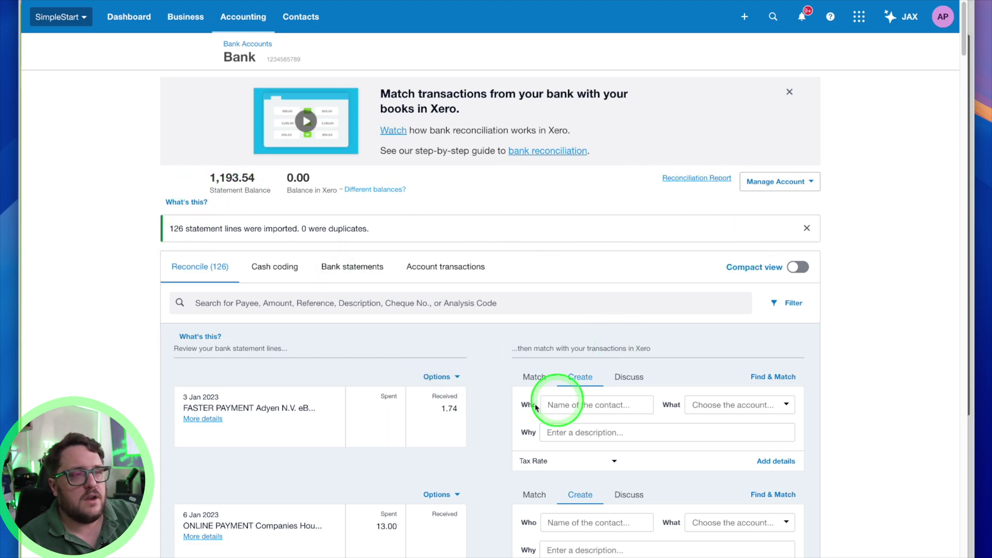
scroll(631, 398, down, 1)
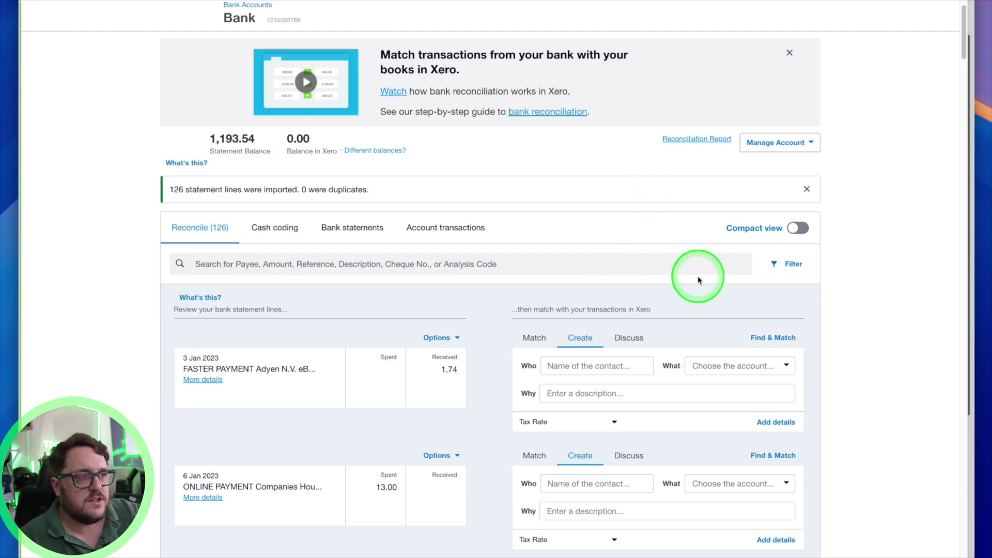
Code the Jan 3 Ebay receipt to 200 - Sales with contact Ebay and reconcile it
click(789, 365)
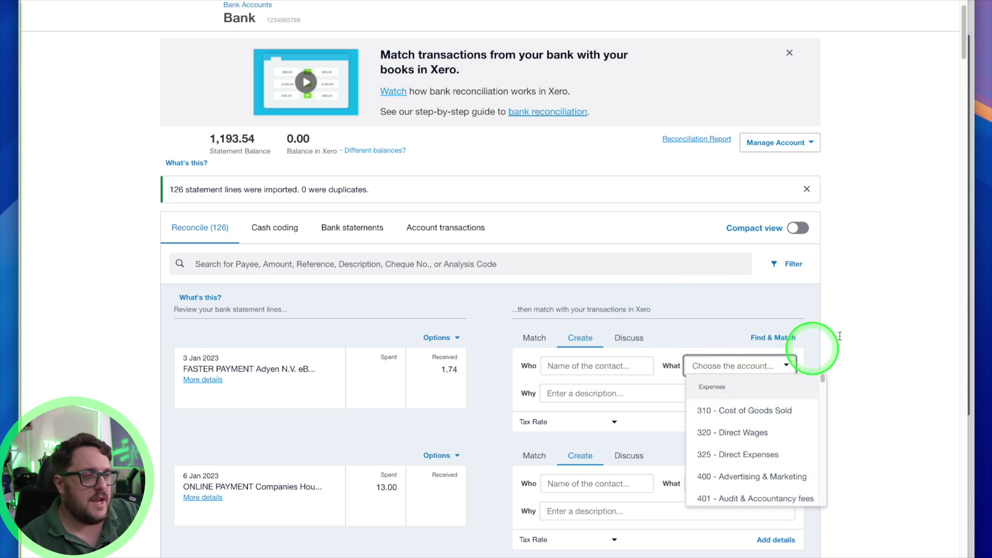
text(sale)
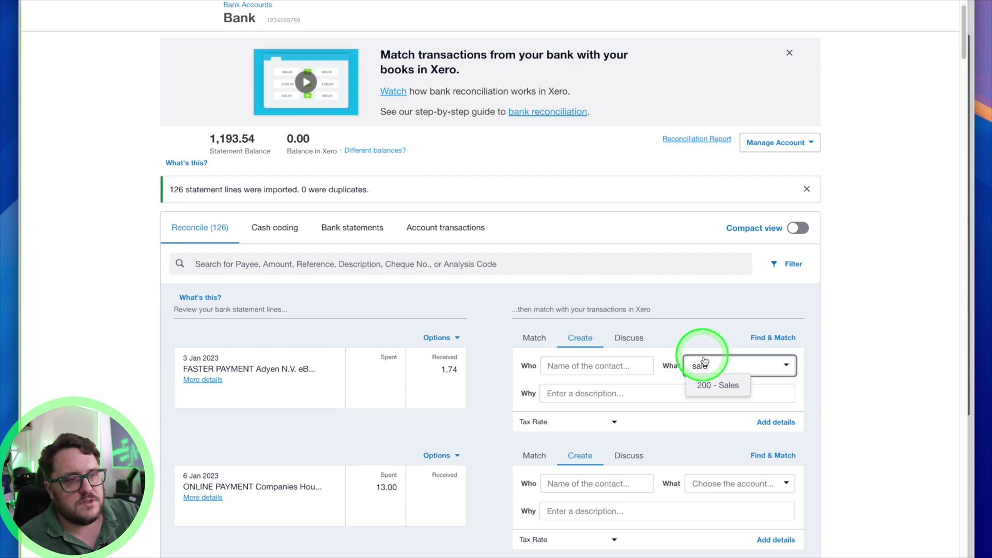
click(721, 385)
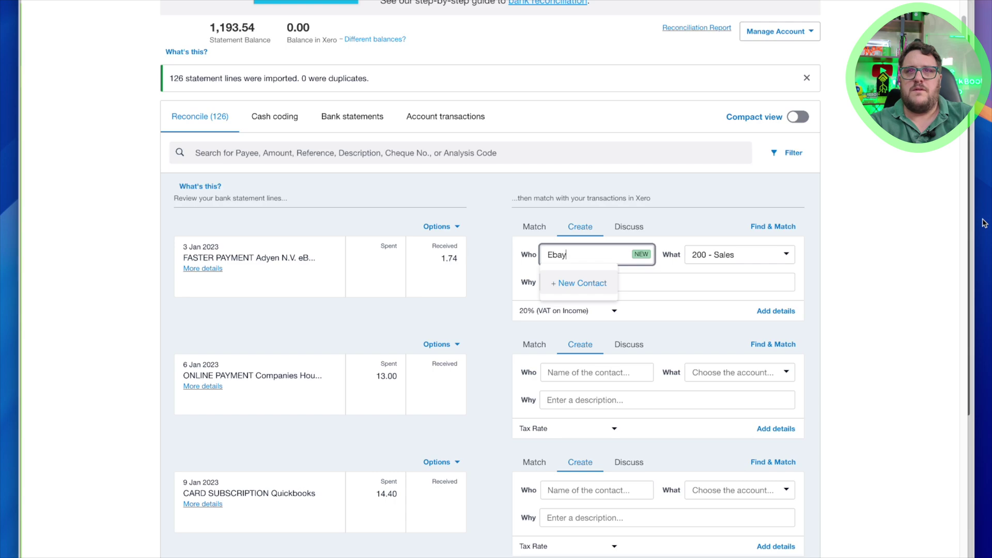
key(Tab)
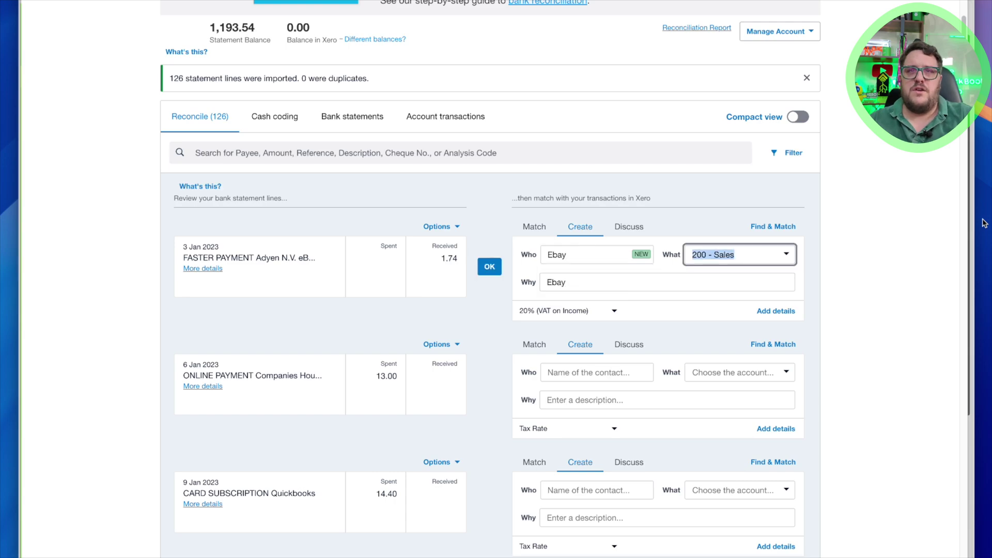
click(489, 264)
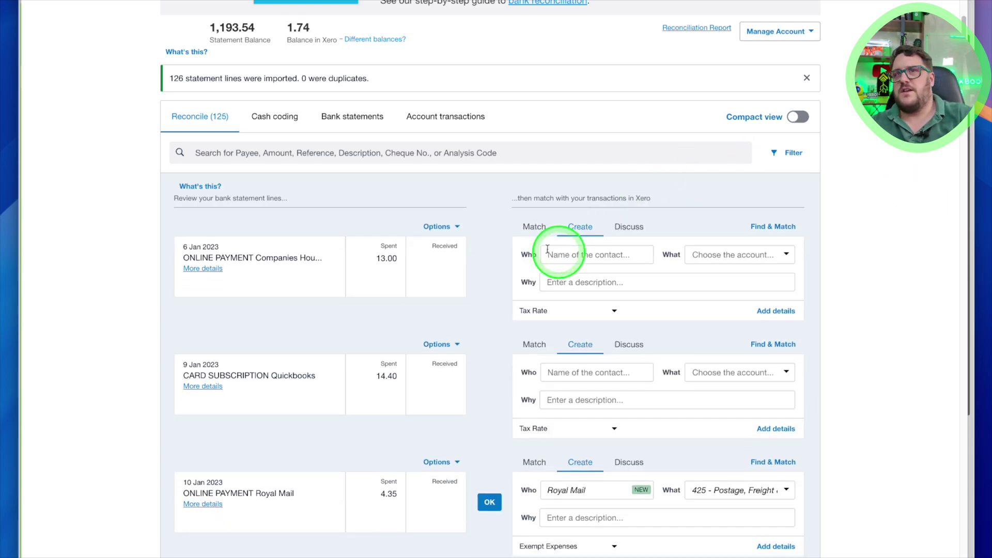
Enter Companies House as a new contact on the Jan 6 payment
click(788, 260)
click(598, 255)
text(Com)
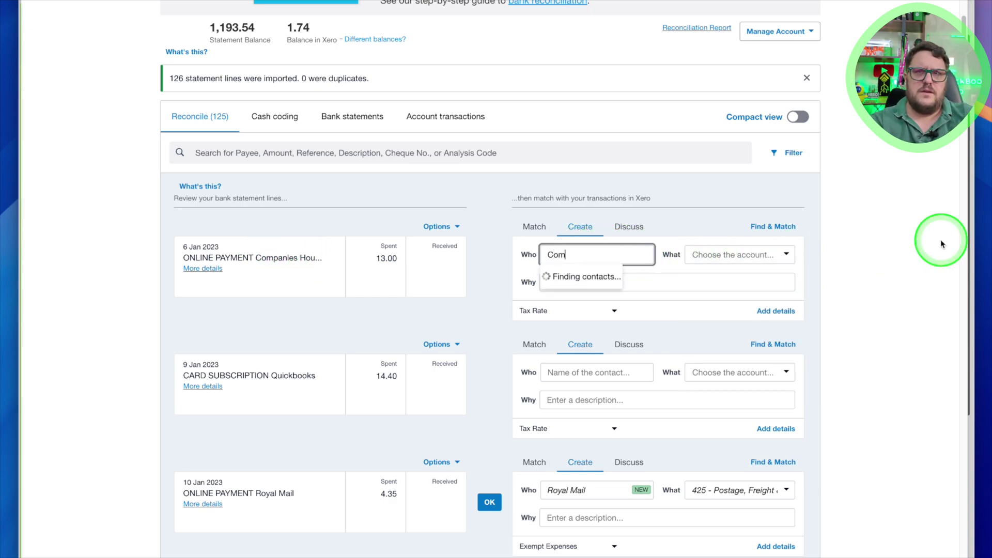
text(panies Hous)
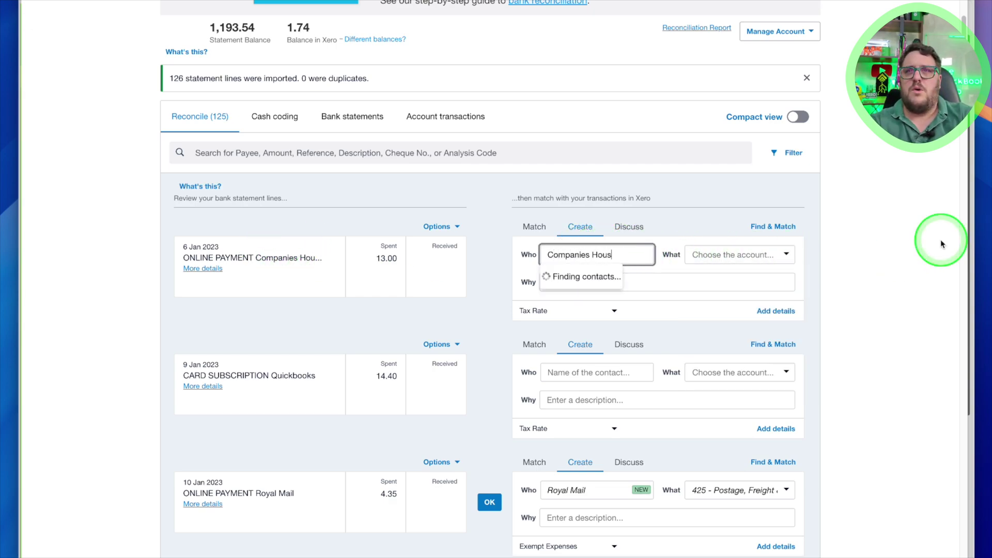
text(e)
key(Tab)
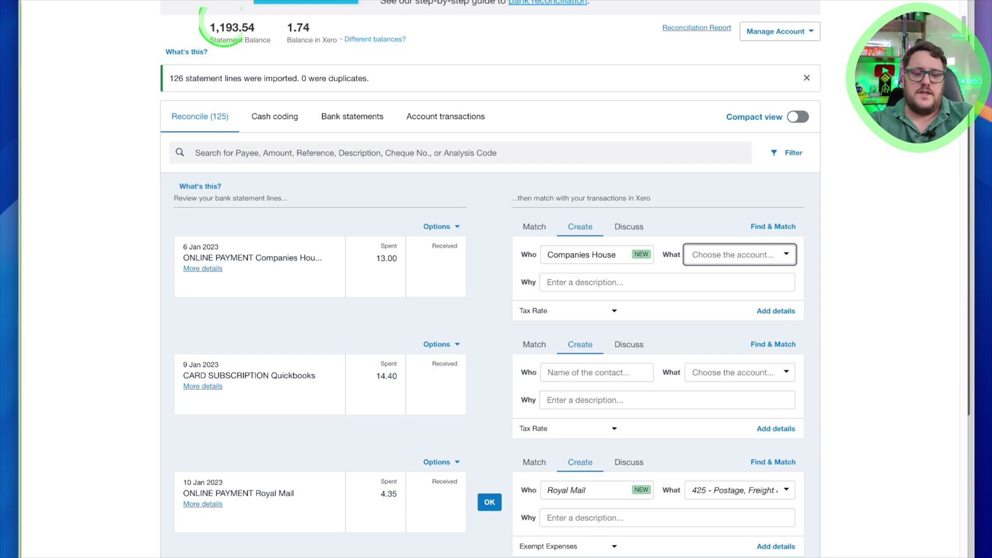
text(sund)
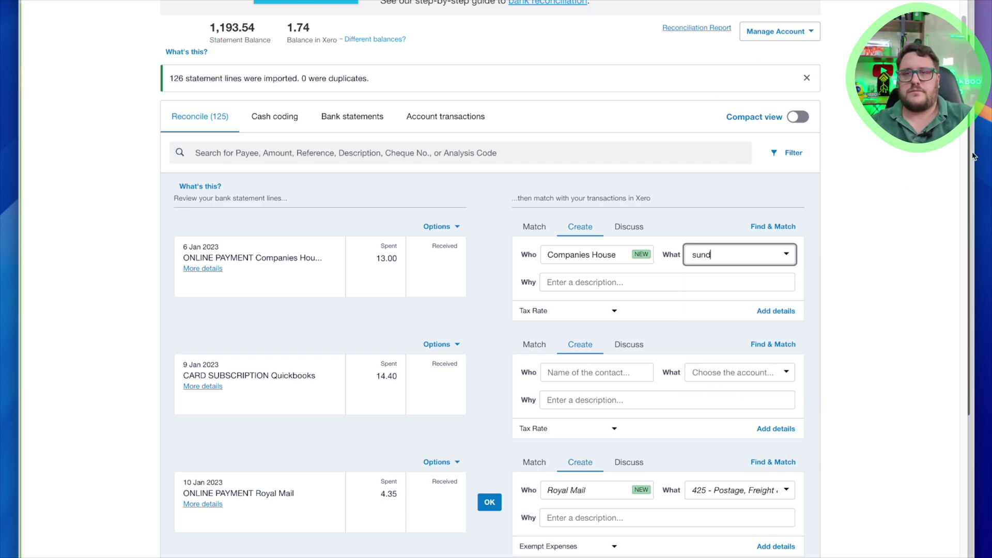
Code the Companies House payment to 429 - General Expenses and reconcile it
click(786, 254)
scroll(786, 357, down, 5)
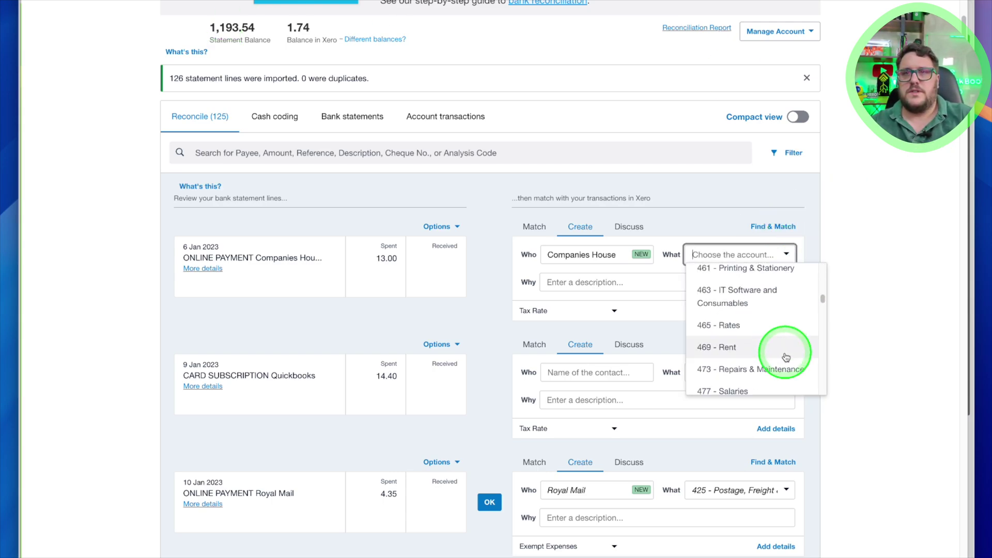
scroll(786, 354, down, 10)
scroll(784, 350, up, 2)
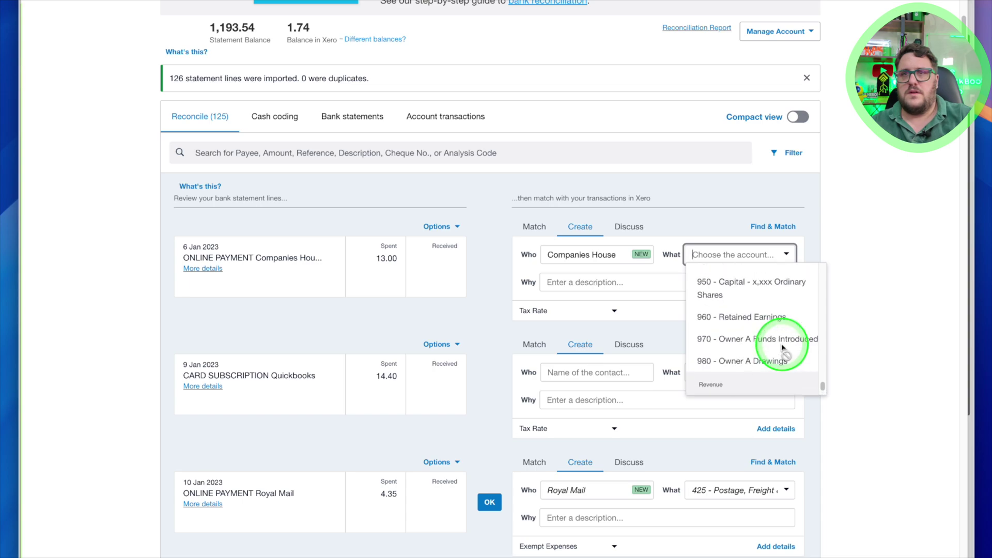
scroll(784, 348, up, 10)
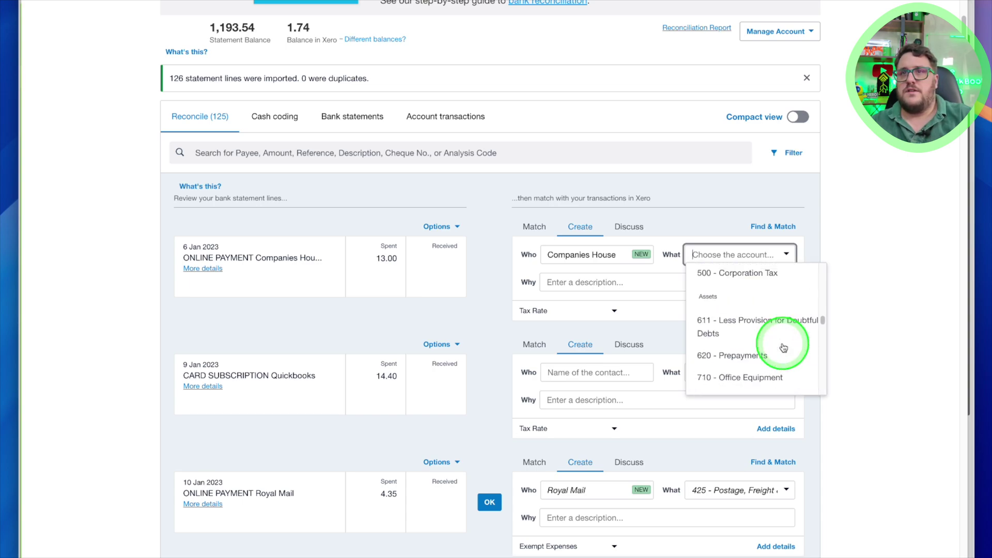
scroll(783, 347, up, 5)
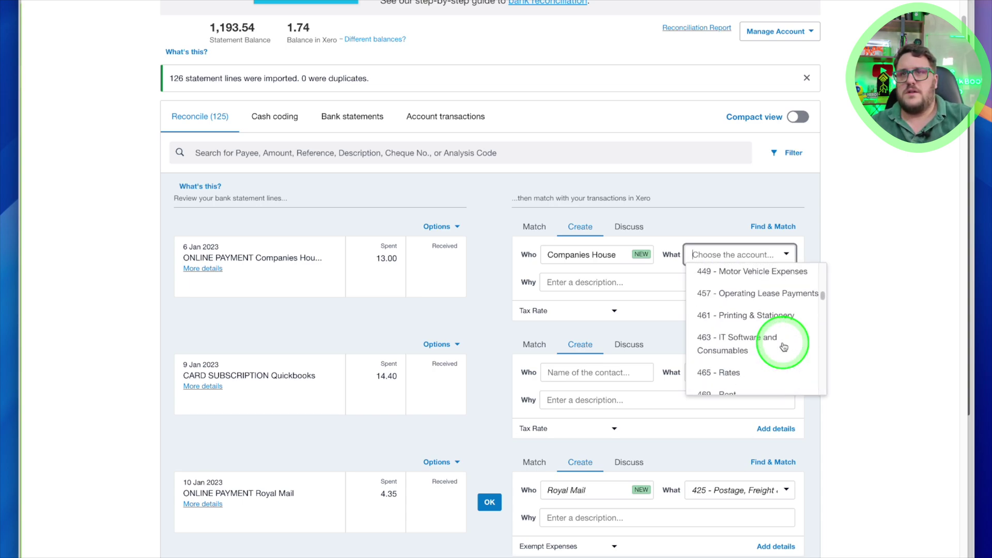
scroll(784, 347, down, 3)
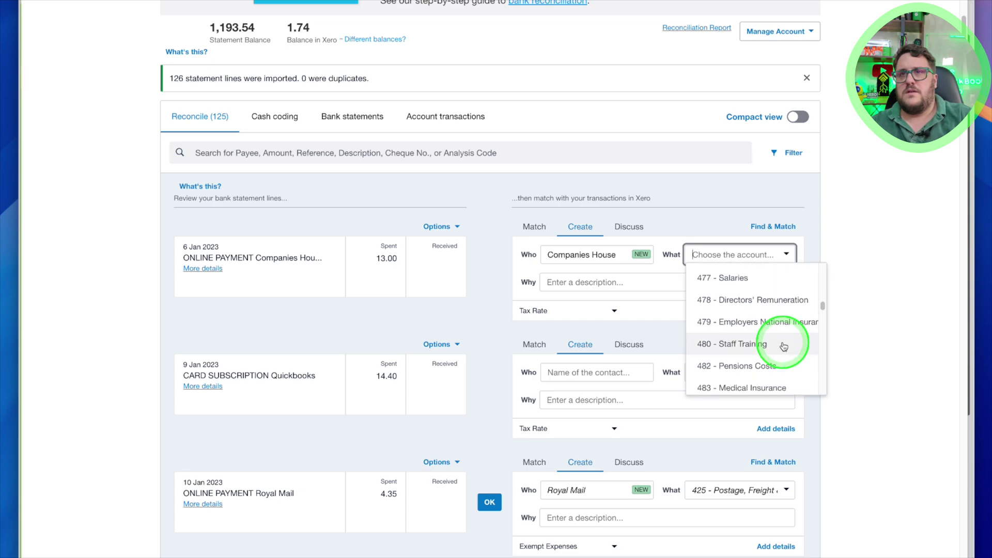
scroll(783, 347, down, 5)
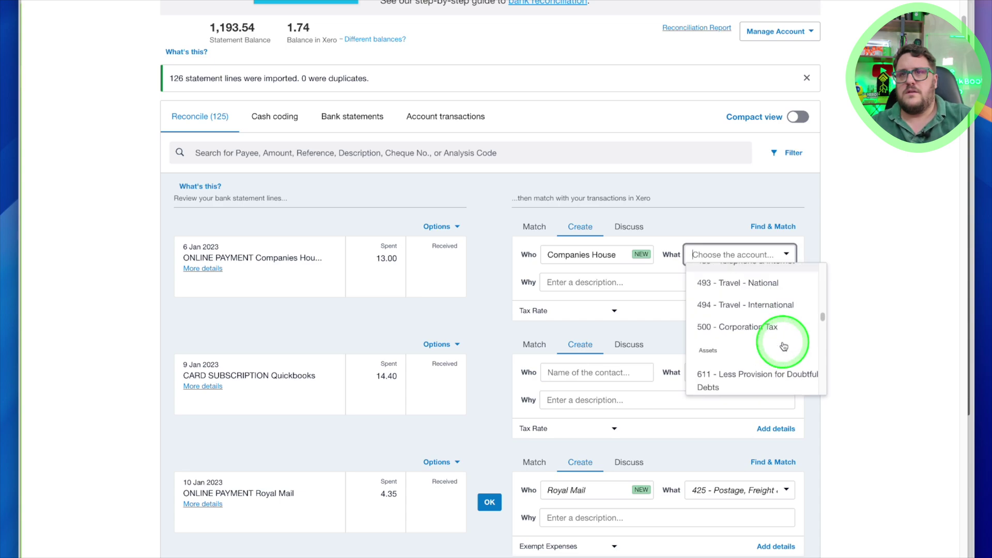
scroll(783, 346, up, 5)
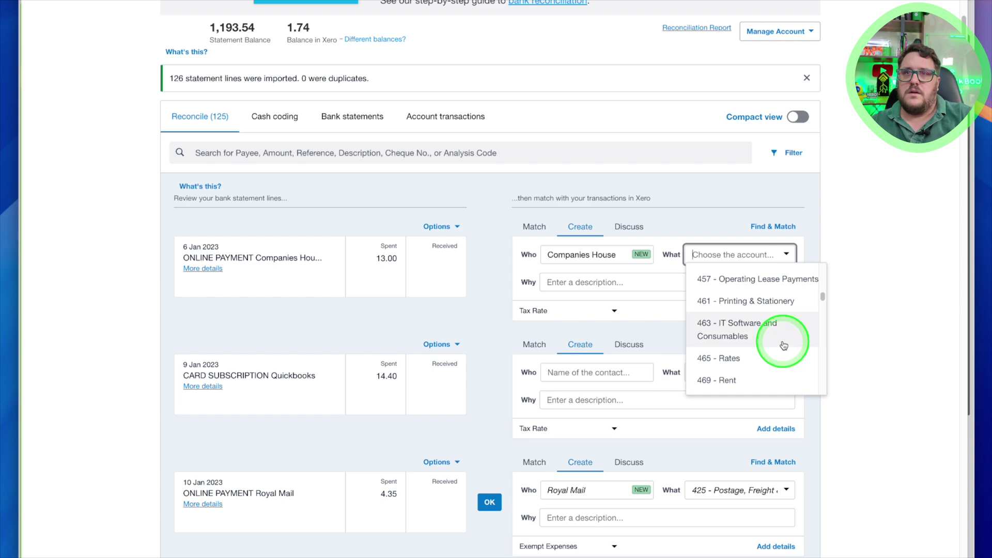
scroll(783, 346, up, 8)
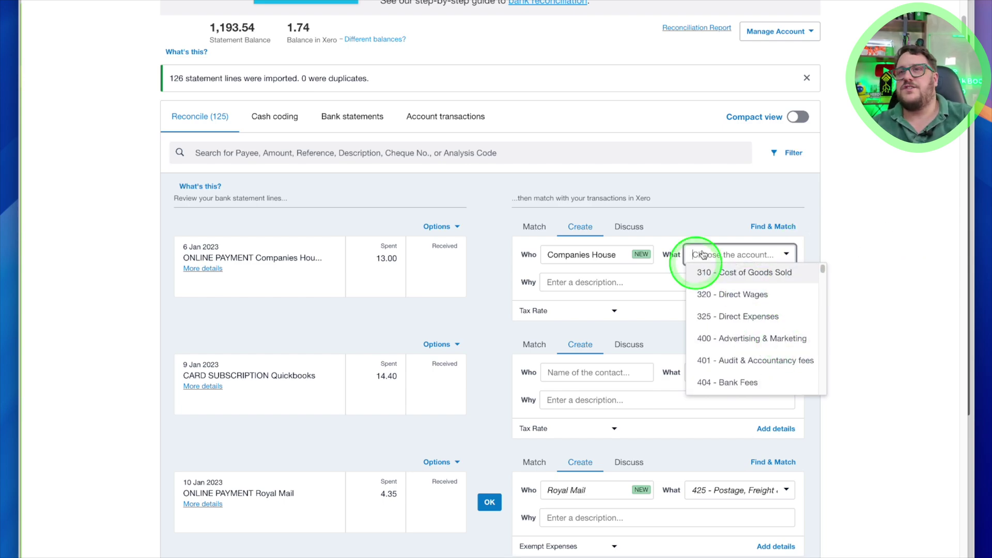
scroll(770, 321, down, 2)
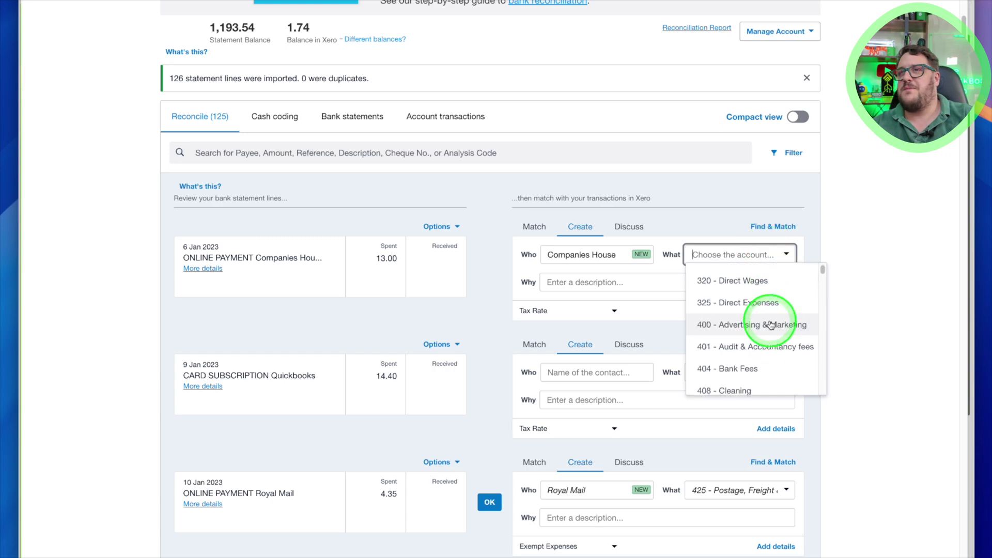
scroll(770, 321, up, 3)
scroll(771, 324, down, 5)
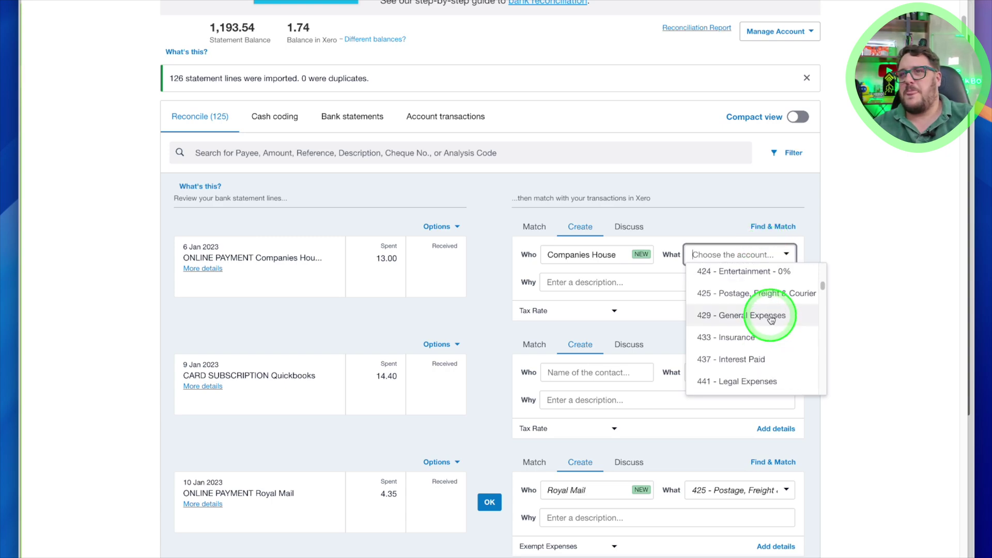
click(771, 324)
click(497, 261)
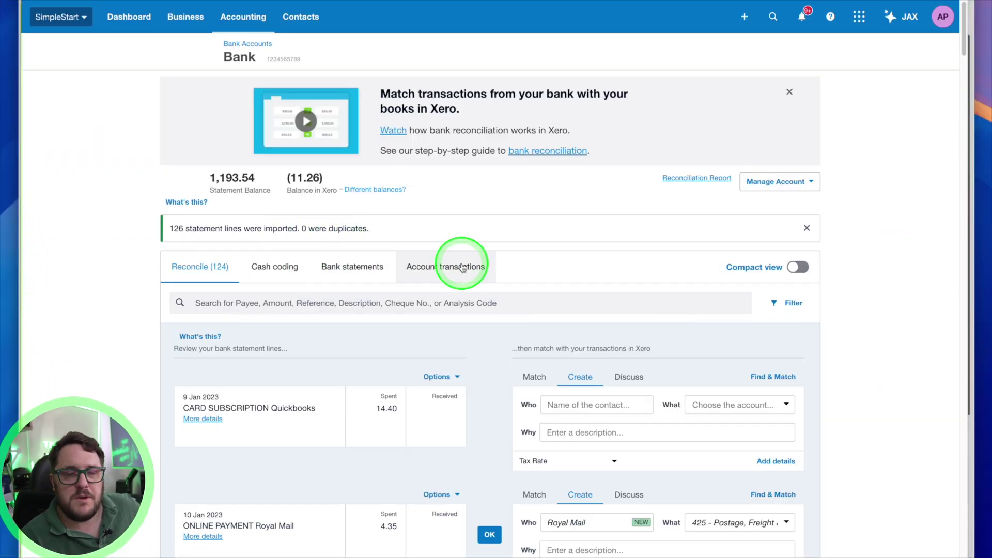
Scroll through the Reconcile list of 124 unreconciled statement lines
scroll(677, 248, down, 1)
scroll(677, 252, up, 1)
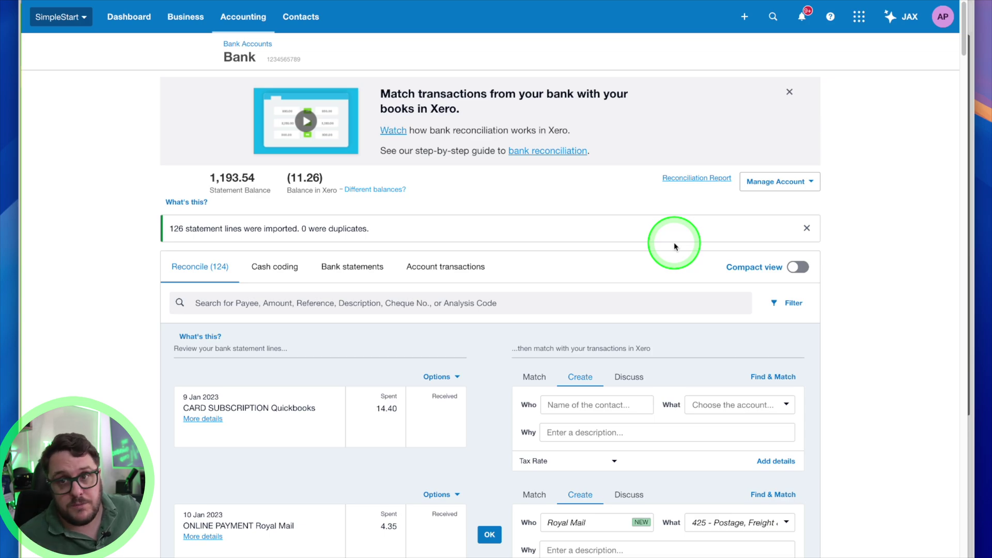
scroll(580, 362, down, 20)
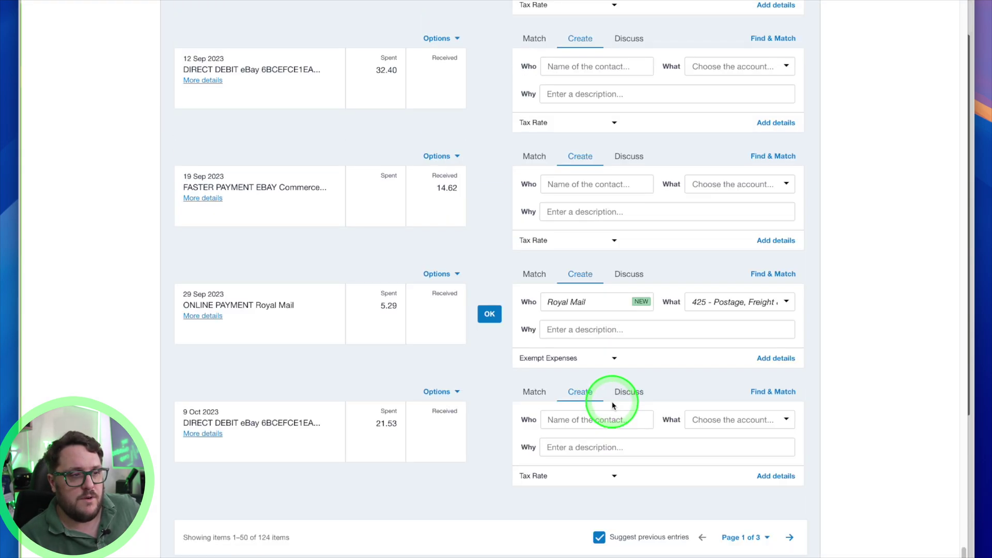
scroll(616, 402, up, 20)
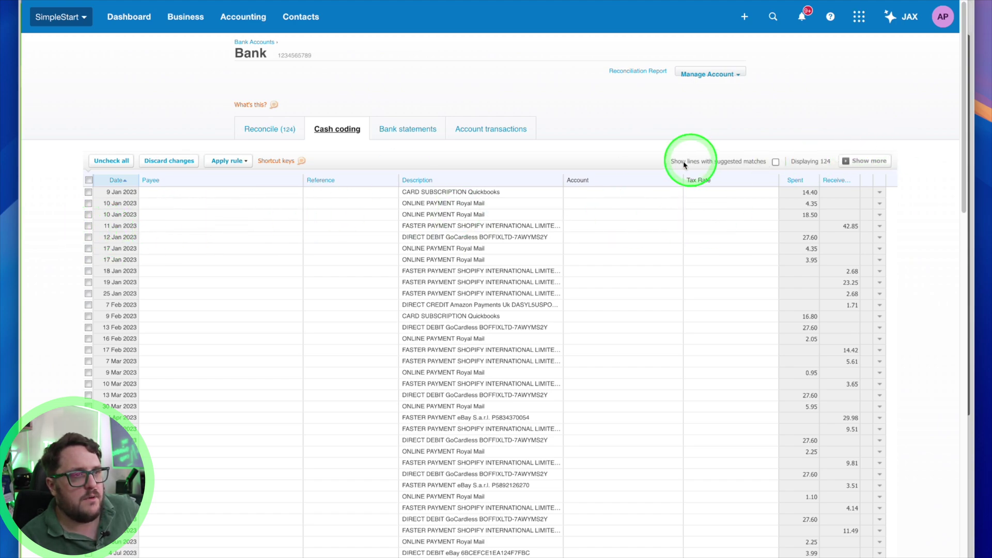
Sort by description, apply the 485 - Subscriptions rule to the 9 Jan and 9 Feb QuickBooks lines, and reconcile them
click(429, 180)
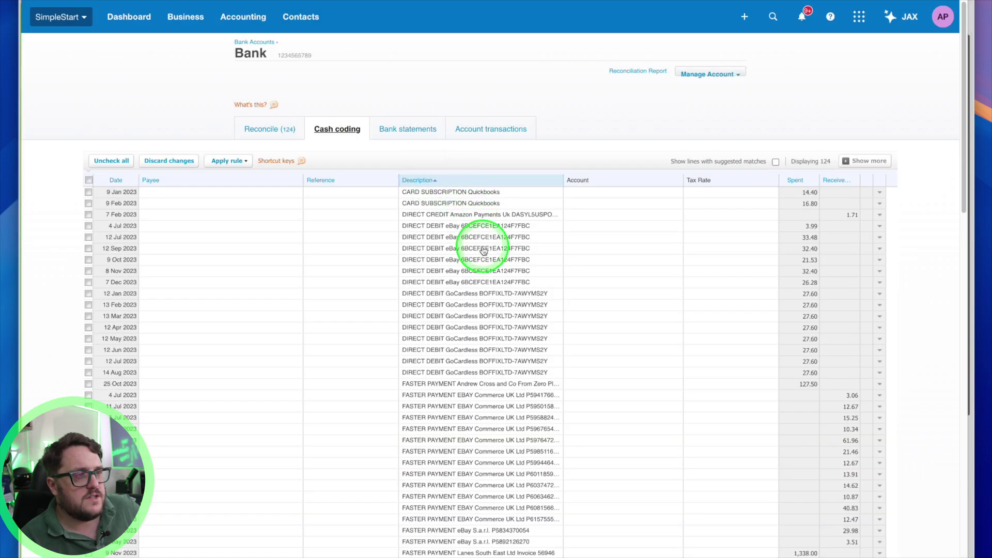
click(88, 193)
click(89, 204)
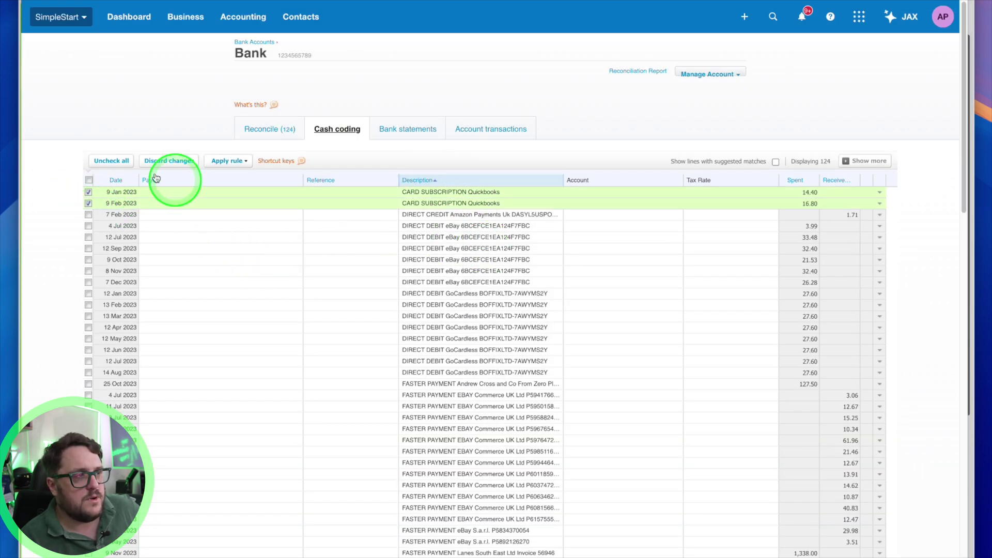
click(243, 162)
click(243, 177)
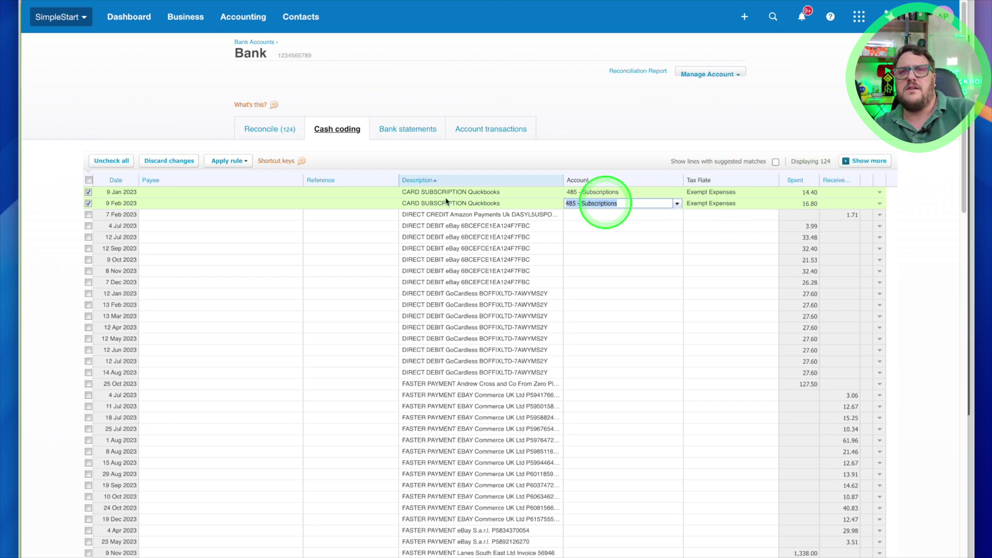
click(243, 192)
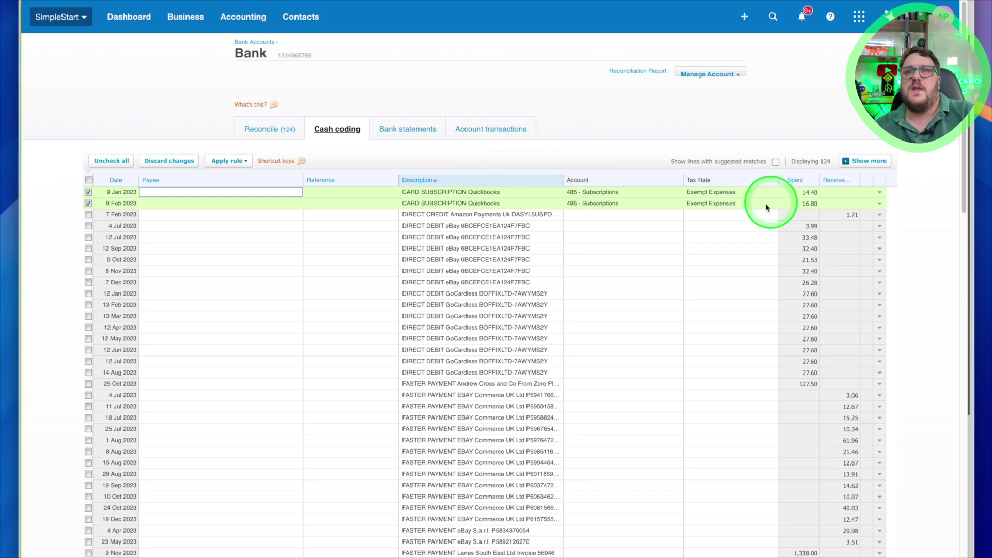
click(527, 557)
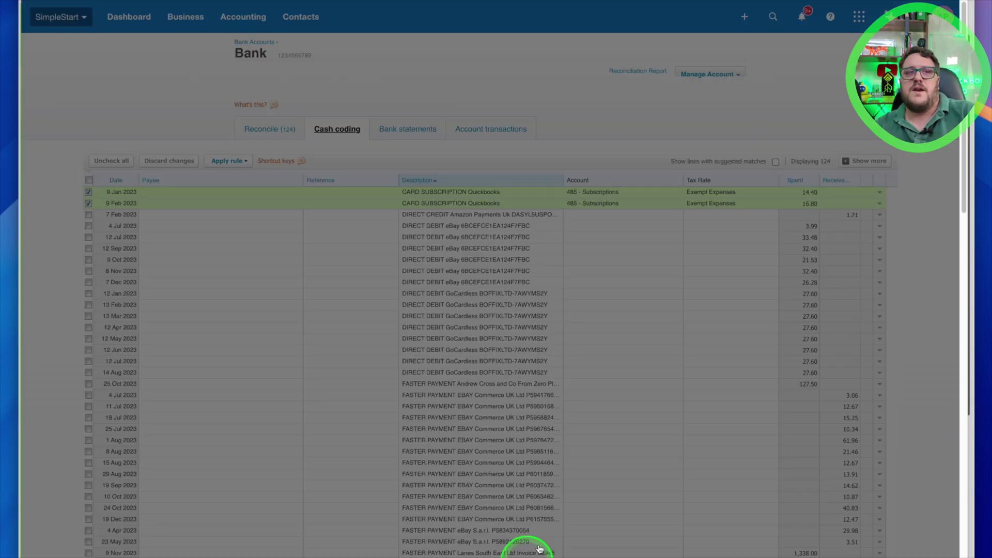
click(530, 323)
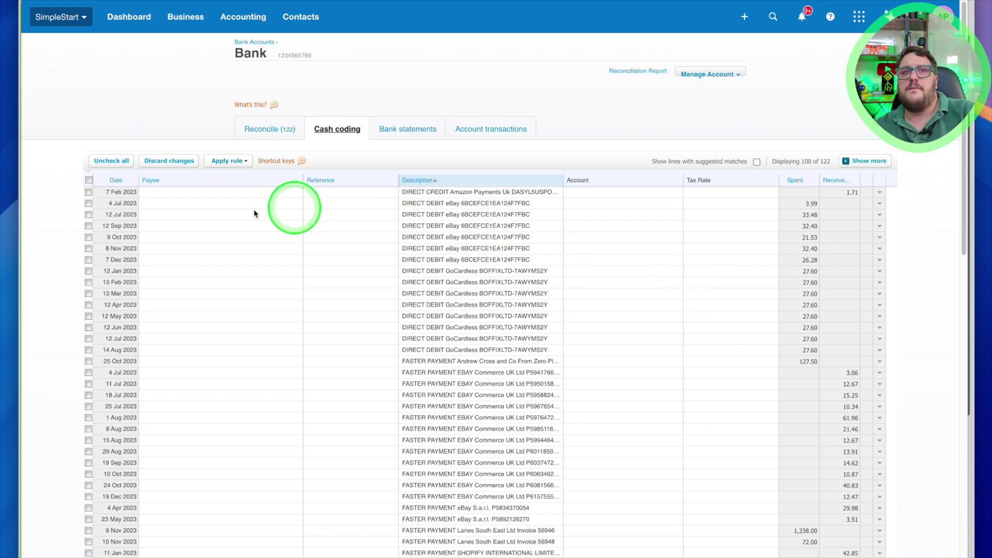
Select the six eBay direct debits dated 4 Jul through 7 Dec
click(217, 203)
click(365, 203)
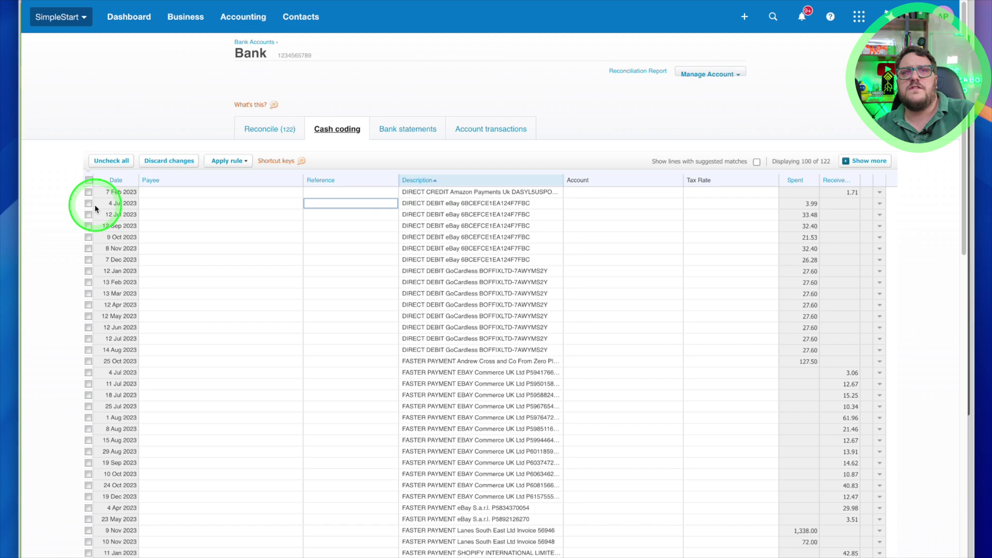
click(88, 204)
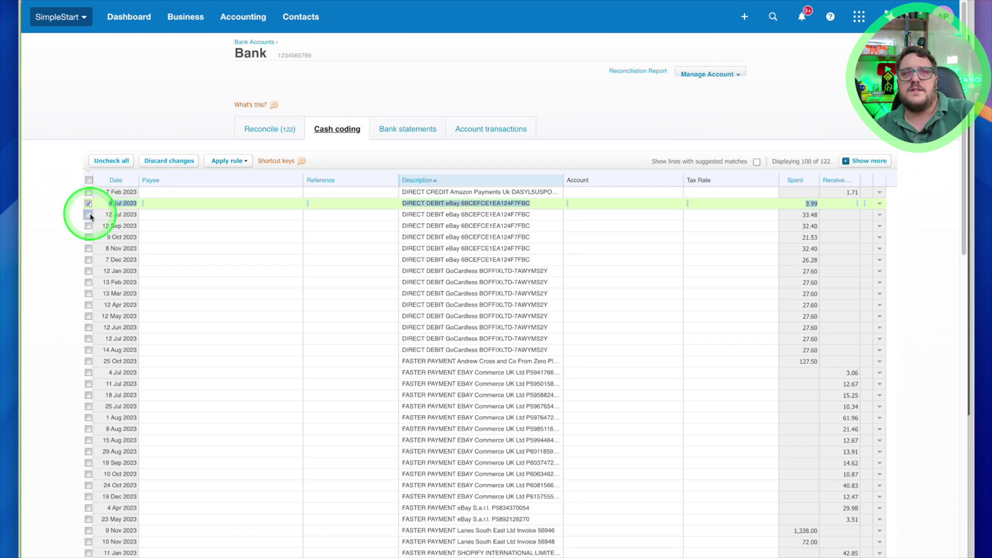
click(88, 215)
click(88, 226)
click(89, 237)
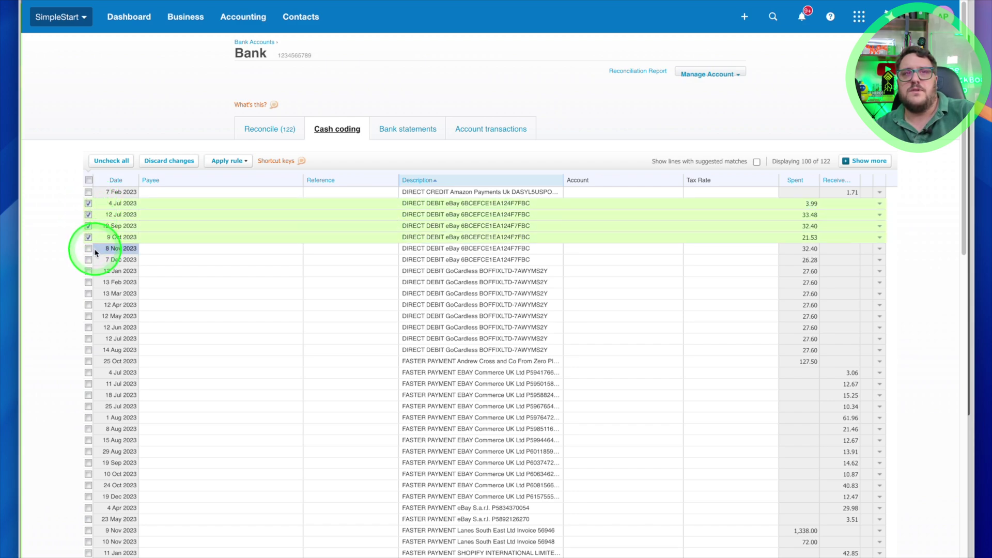
click(88, 248)
click(88, 260)
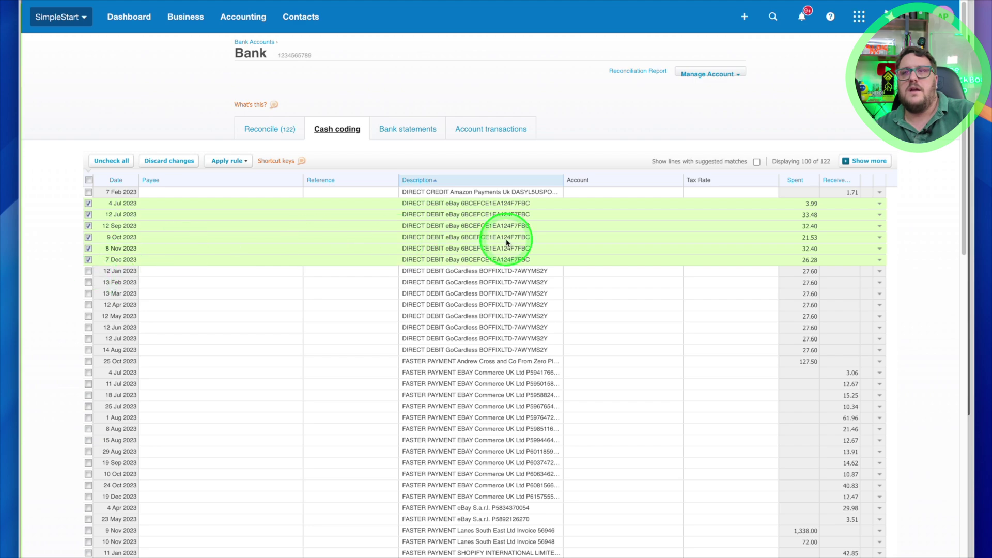
Give the ticked eBay lines reference 'ebay', code them to 200 - Sales, and save to reconcile
click(328, 205)
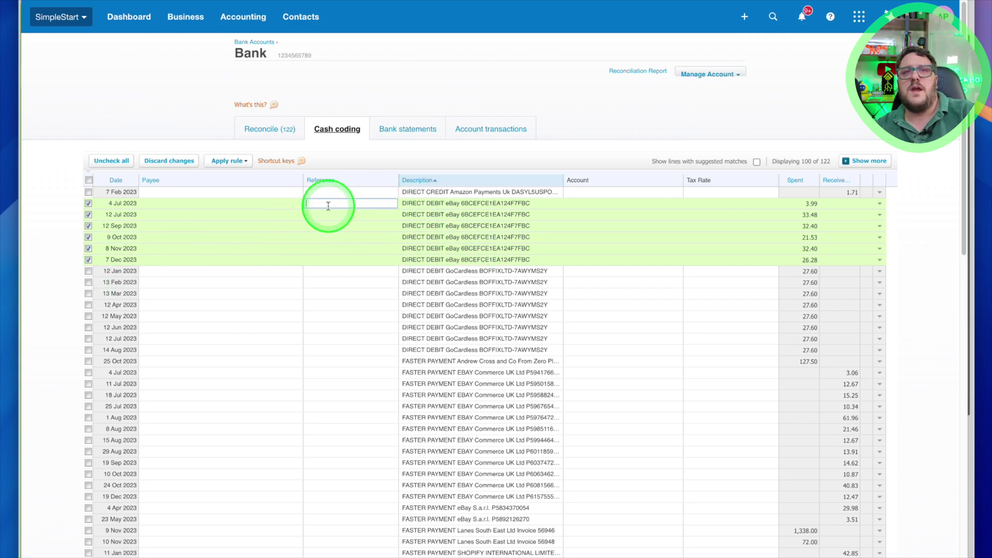
click(513, 202)
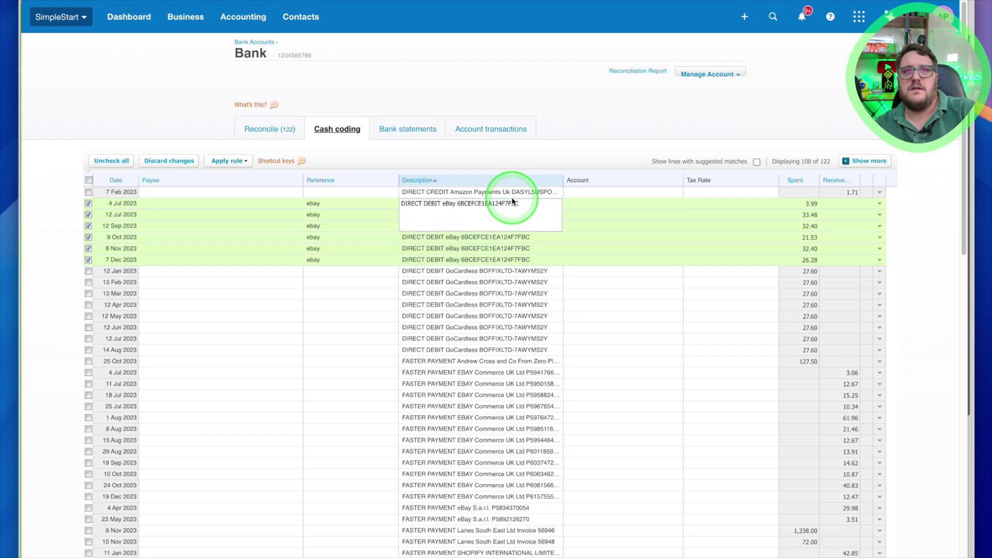
click(708, 212)
click(613, 206)
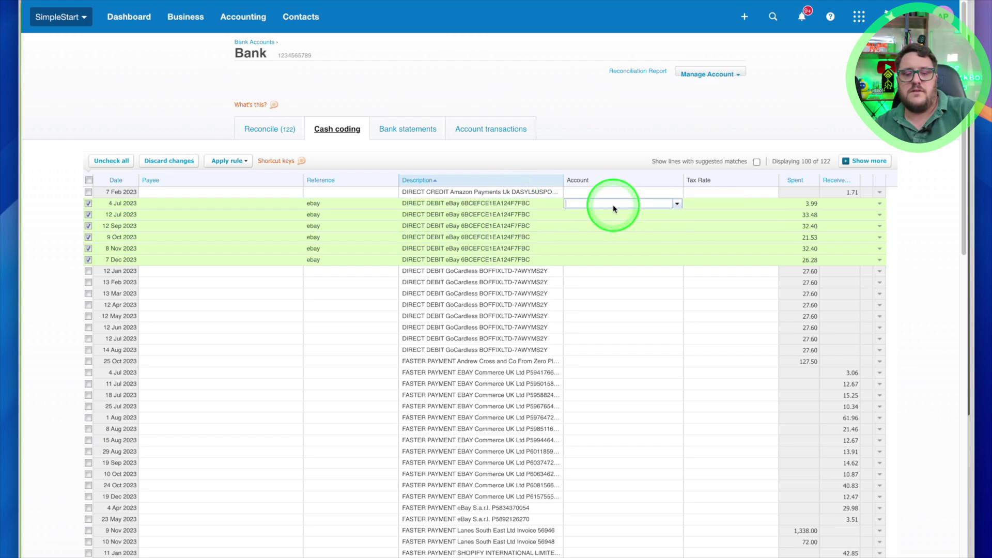
text(sal)
click(589, 214)
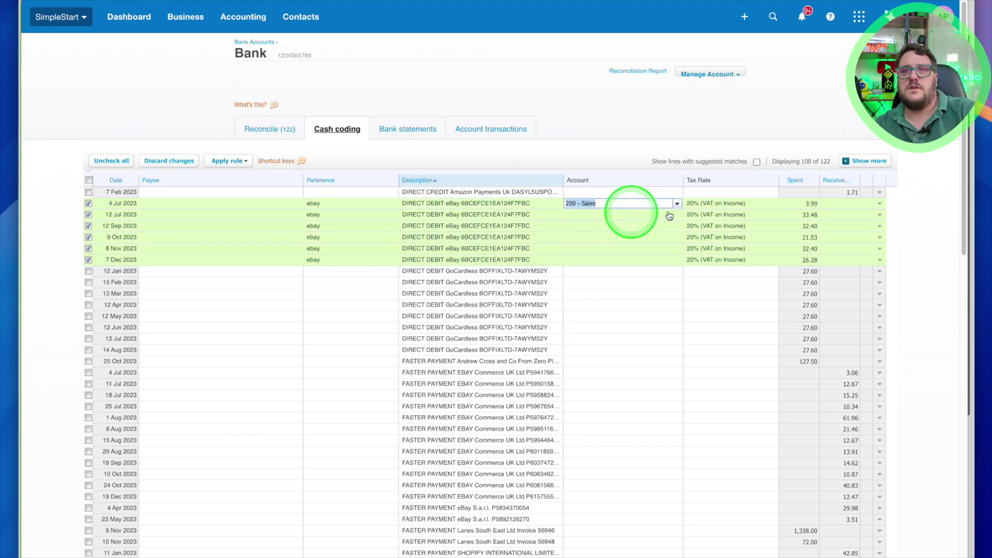
key(Tab)
click(636, 304)
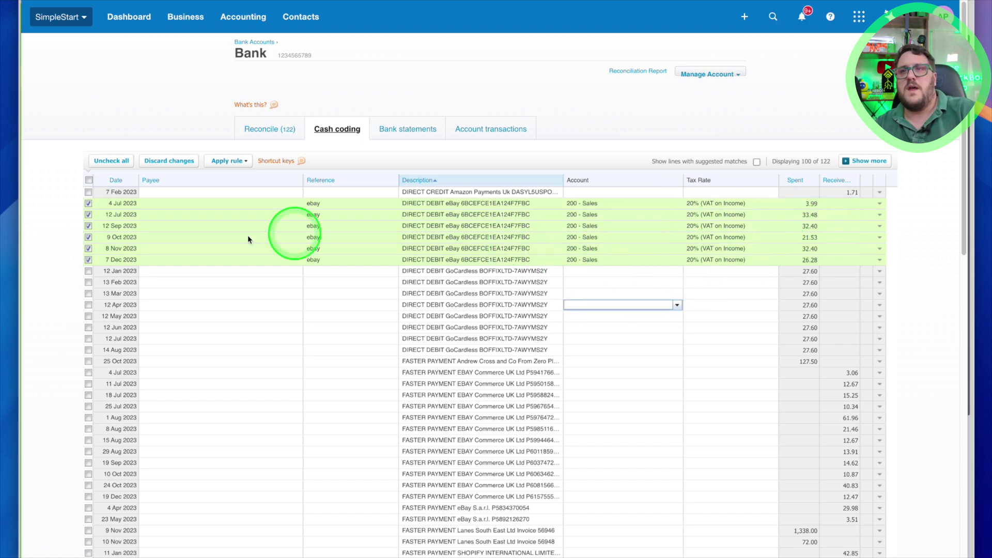
click(513, 296)
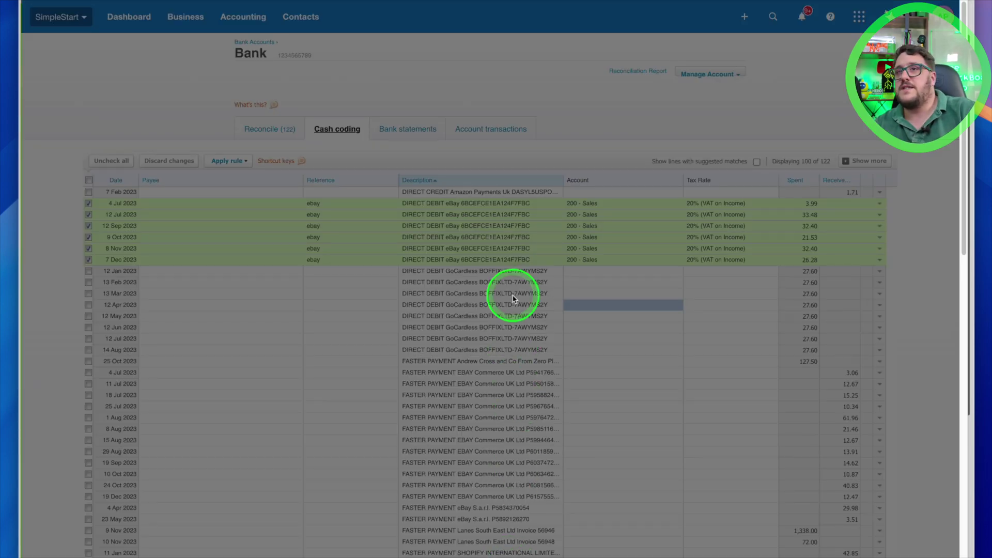
click(526, 324)
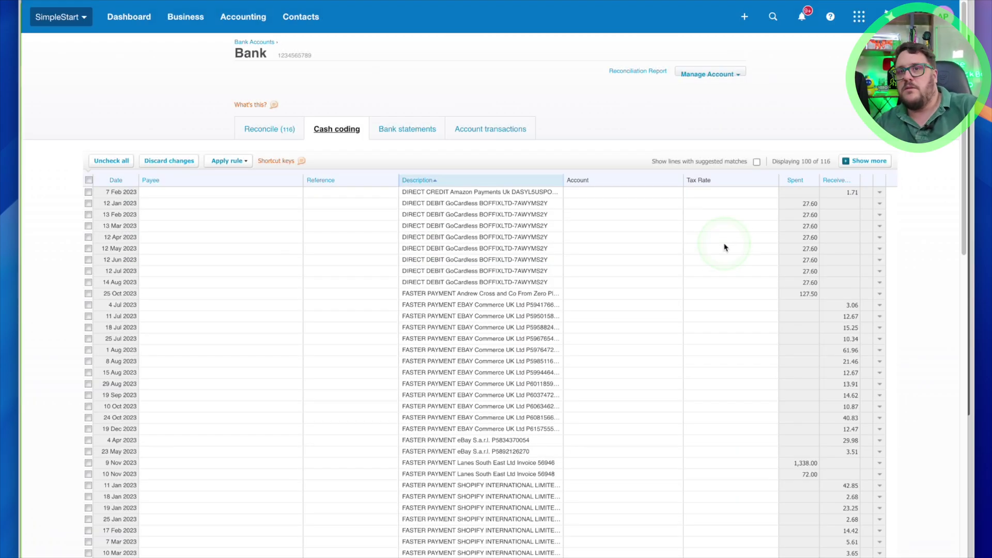
Code the 7 Feb Amazon credit to 200 - Sales and the 12 Jan GoCardless debit to 401 - Audit & Accountancy fees
scroll(639, 479, down, 20)
scroll(672, 445, up, 20)
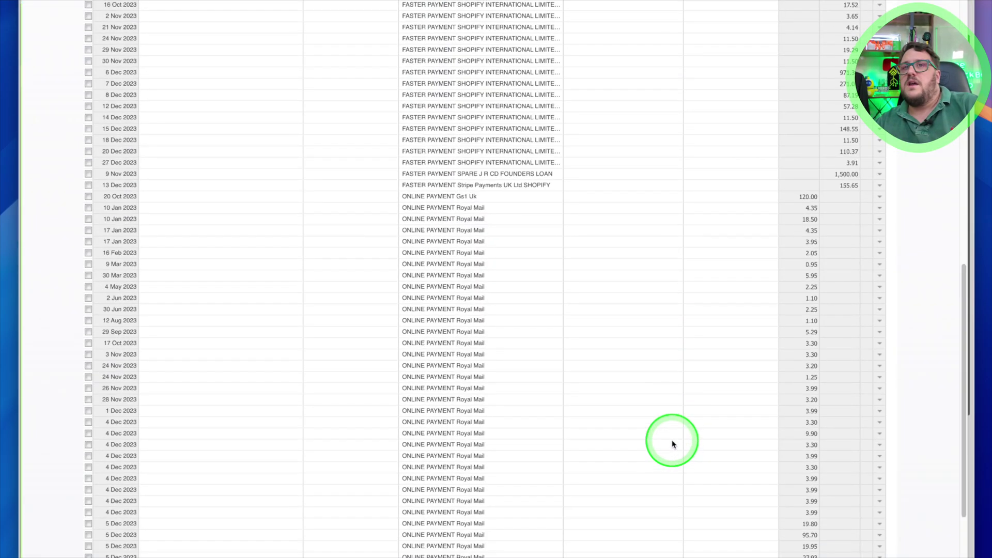
scroll(672, 445, down, 20)
scroll(671, 445, up, 20)
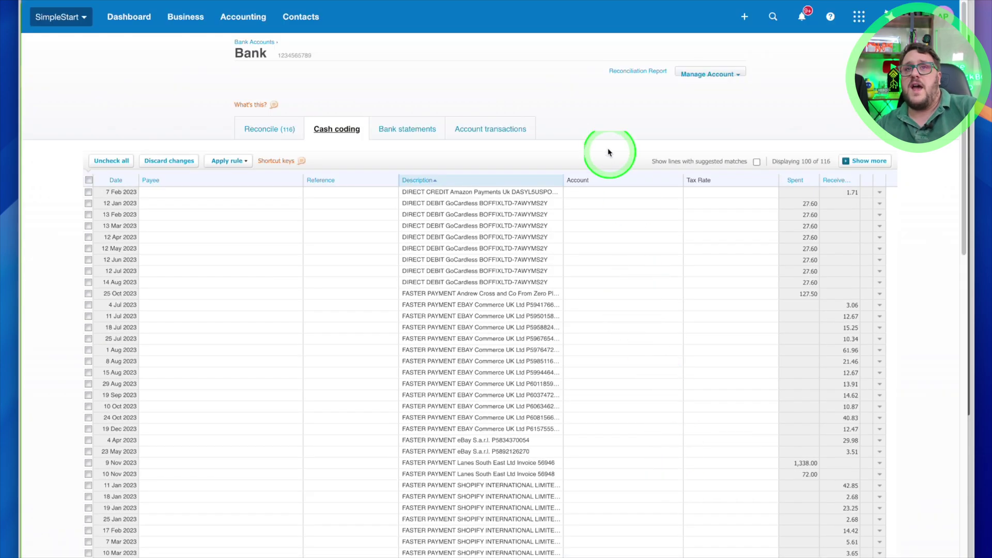
click(604, 191)
text(s)
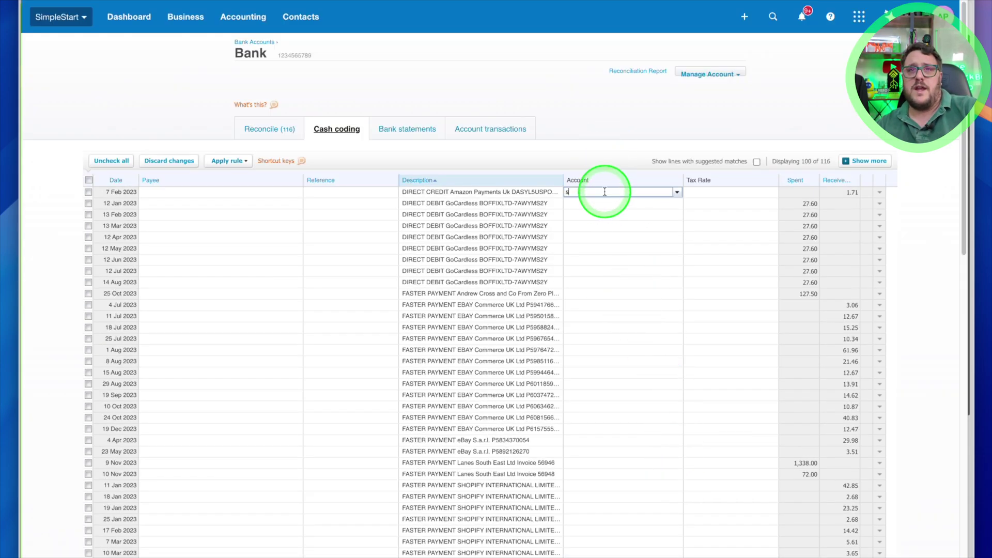
text(a)
click(599, 202)
click(606, 204)
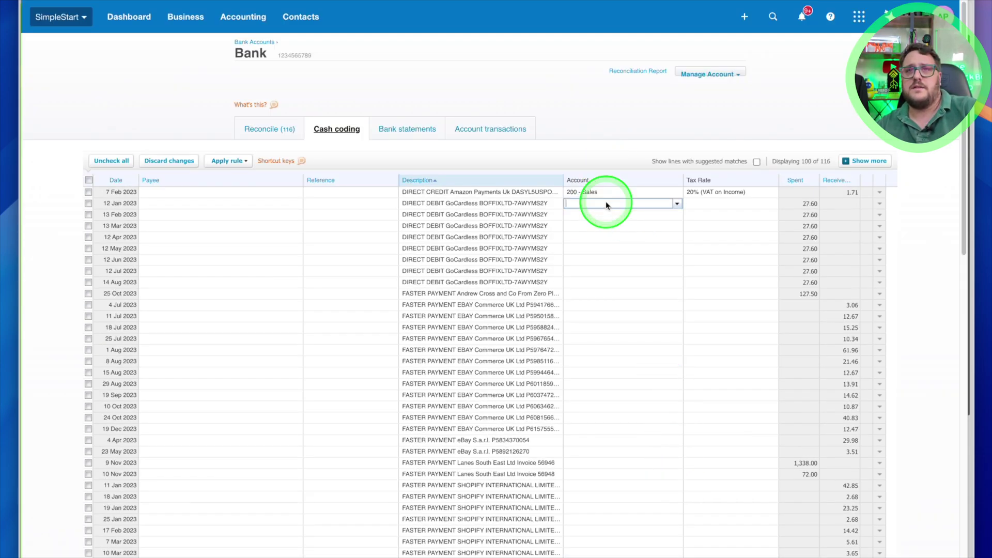
text(s)
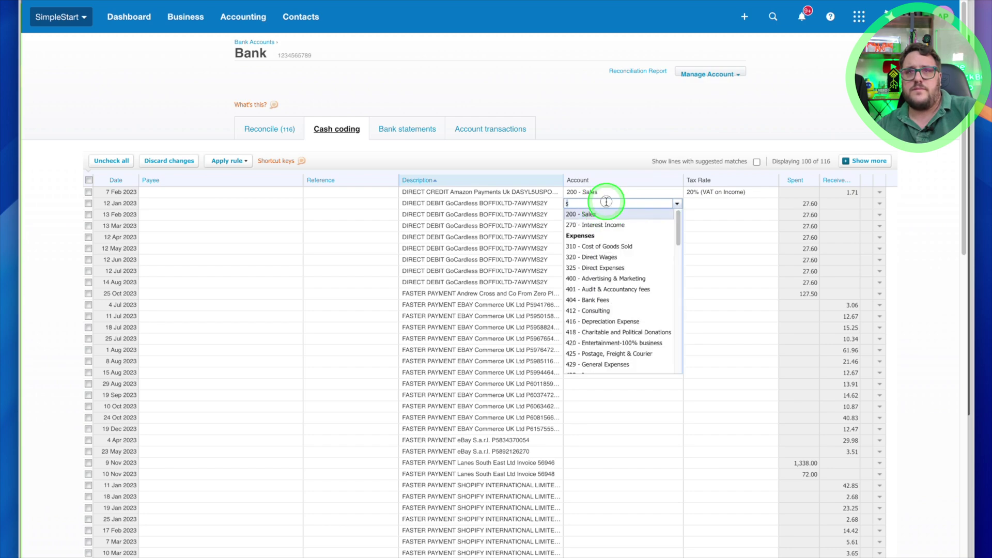
text(fee)
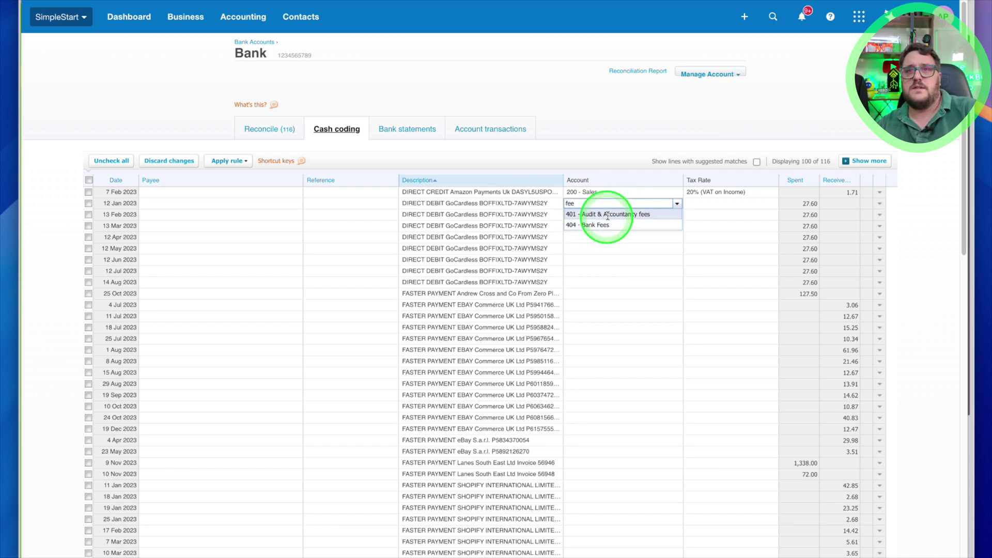
click(607, 215)
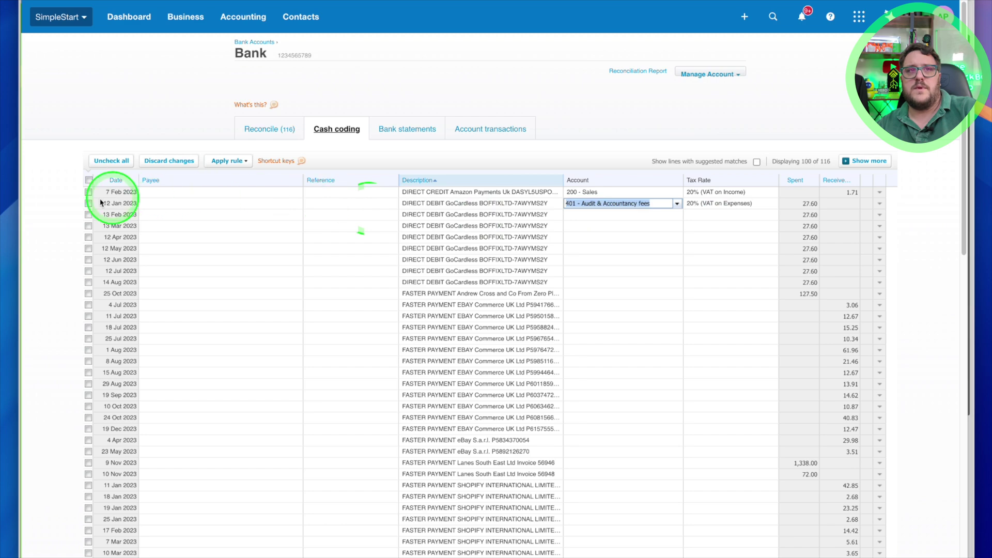
Select the eight GoCardless direct debits from 12 Jan to 14 Aug, leaving out the 25 Oct payment
click(88, 203)
click(88, 215)
click(88, 226)
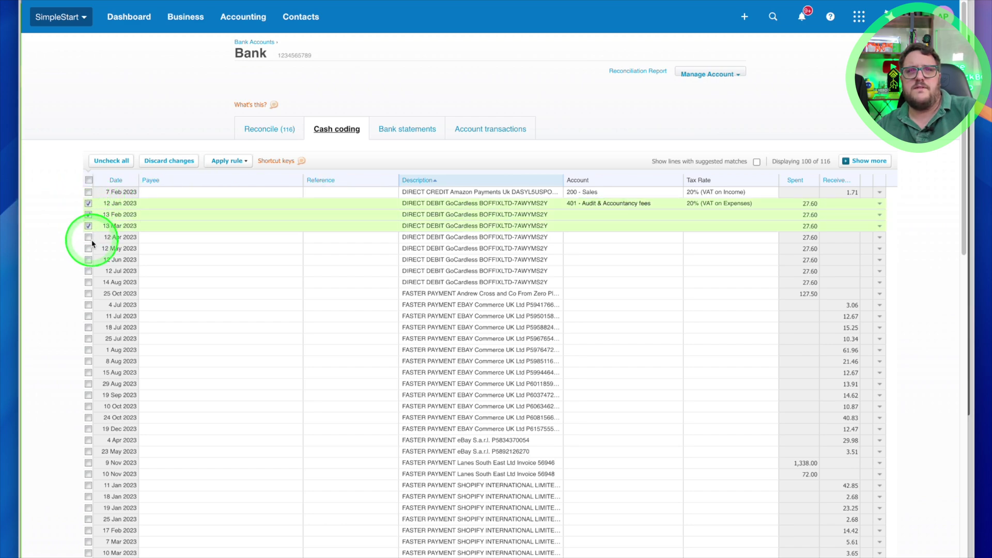
click(88, 237)
click(88, 248)
click(88, 260)
click(88, 271)
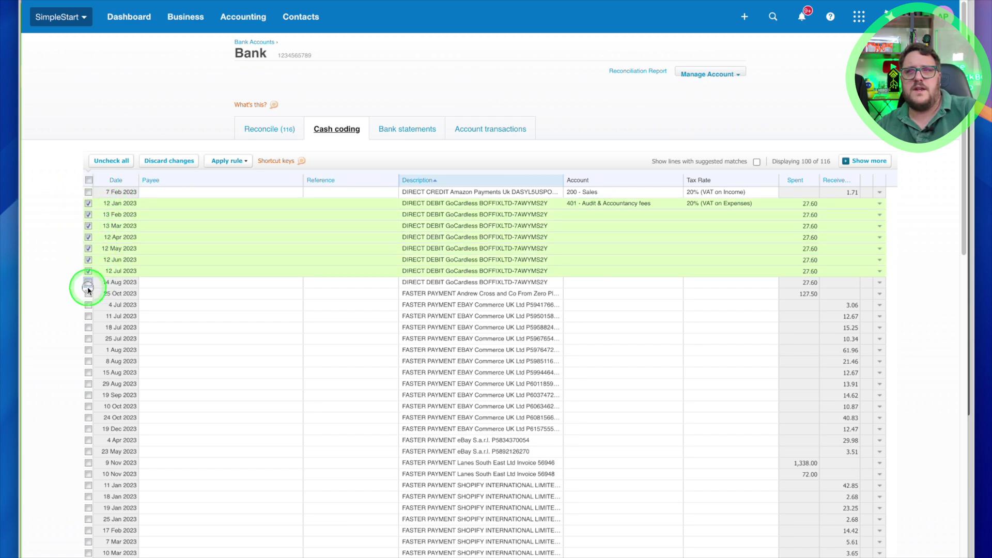
click(89, 294)
click(88, 293)
click(88, 282)
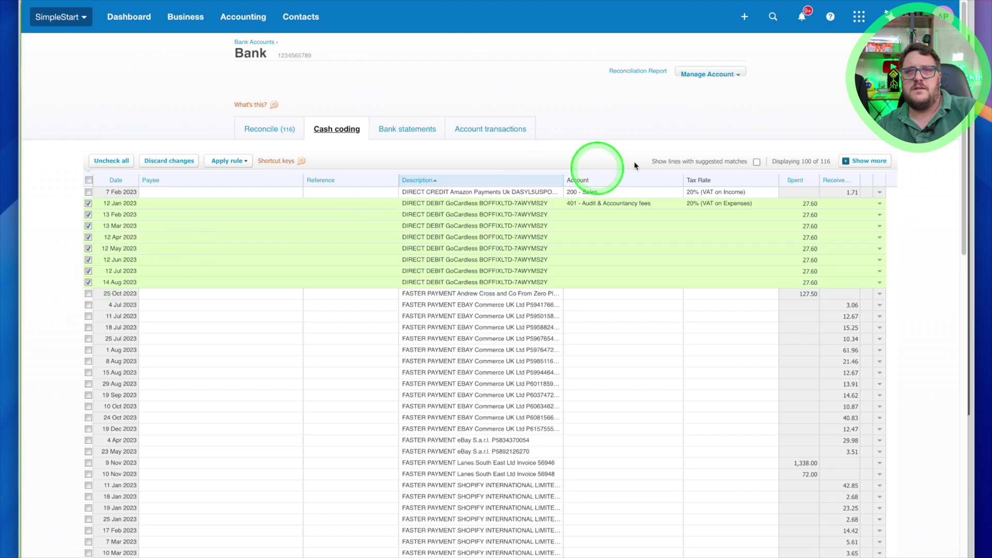
Keep 401 - Audit & Accountancy fees with 20% VAT on Expenses and save the ticked debits
click(670, 204)
click(677, 204)
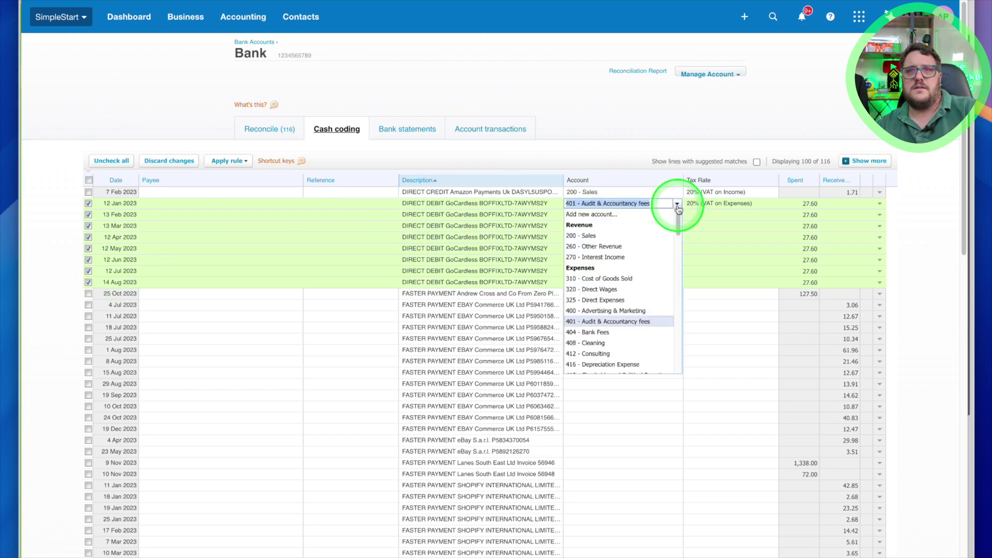
click(623, 327)
key(Tab)
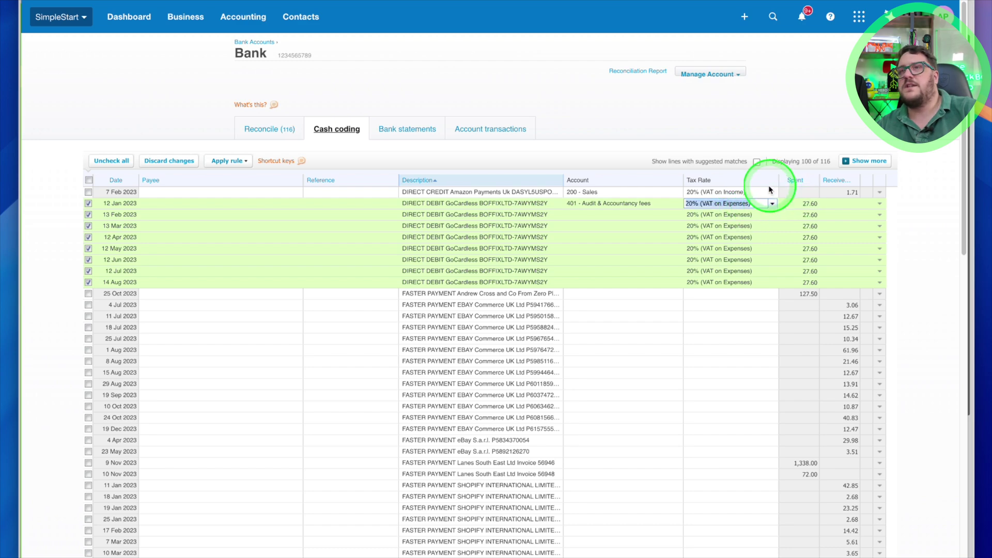
click(613, 215)
key(Tab)
key(Tab)
key(Tab)
click(478, 557)
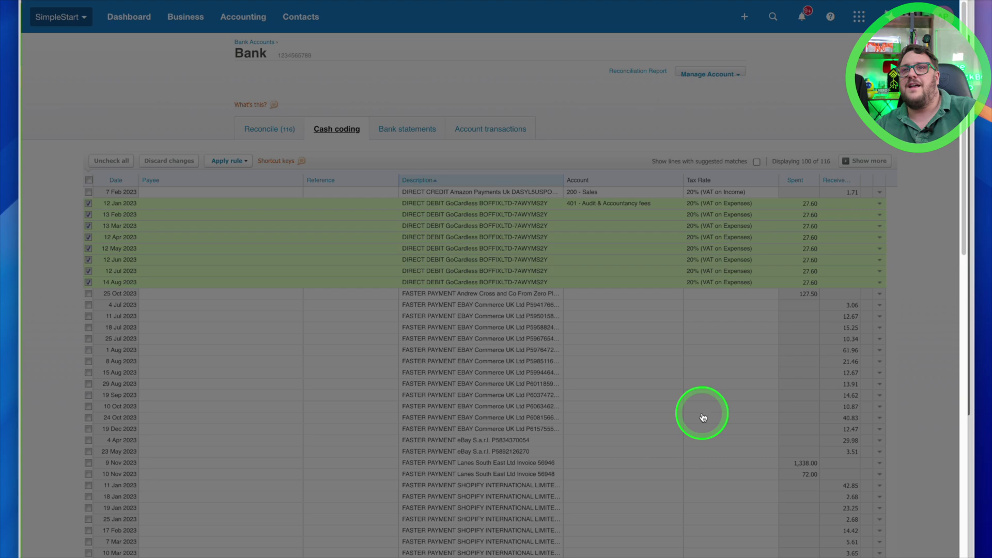
scroll(707, 409, down, 4)
click(530, 141)
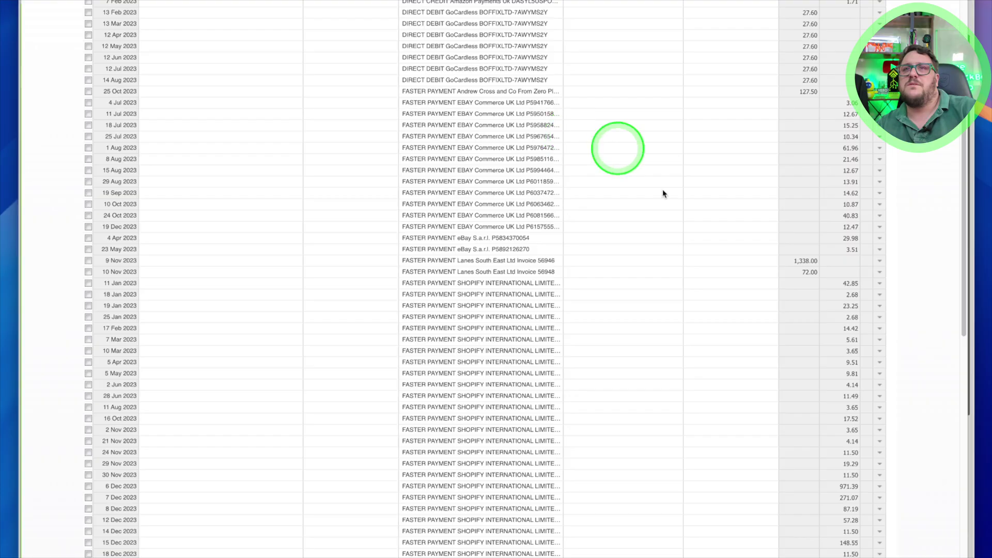
scroll(702, 243, up, 4)
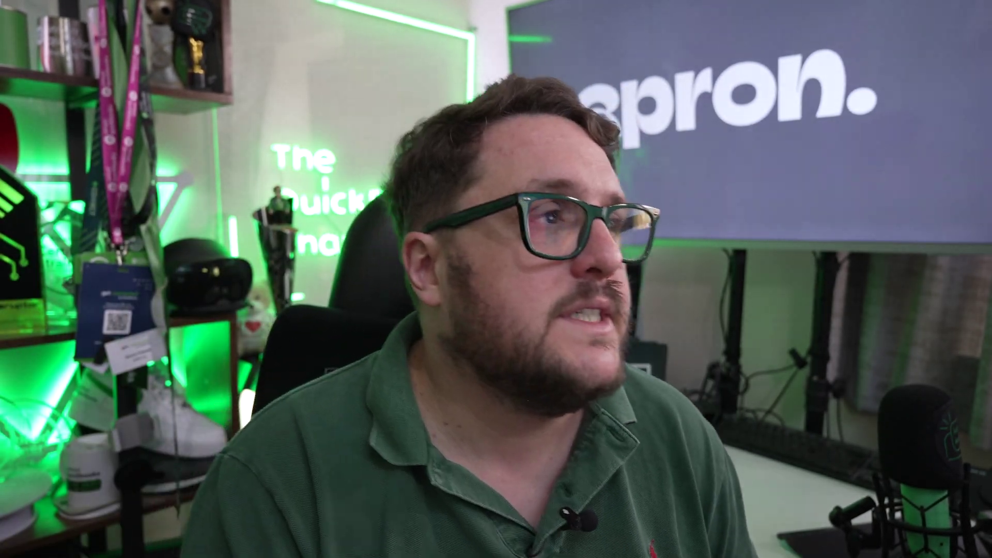
Look through the imported Bank statements list, then return to the Reconcile list showing 115 lines
click(420, 137)
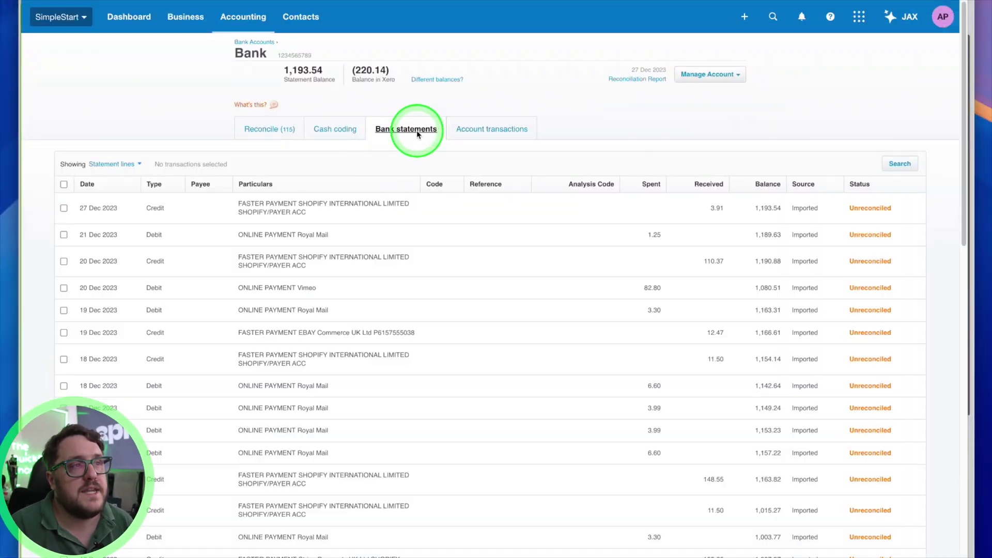
scroll(620, 260, down, 15)
scroll(622, 260, up, 15)
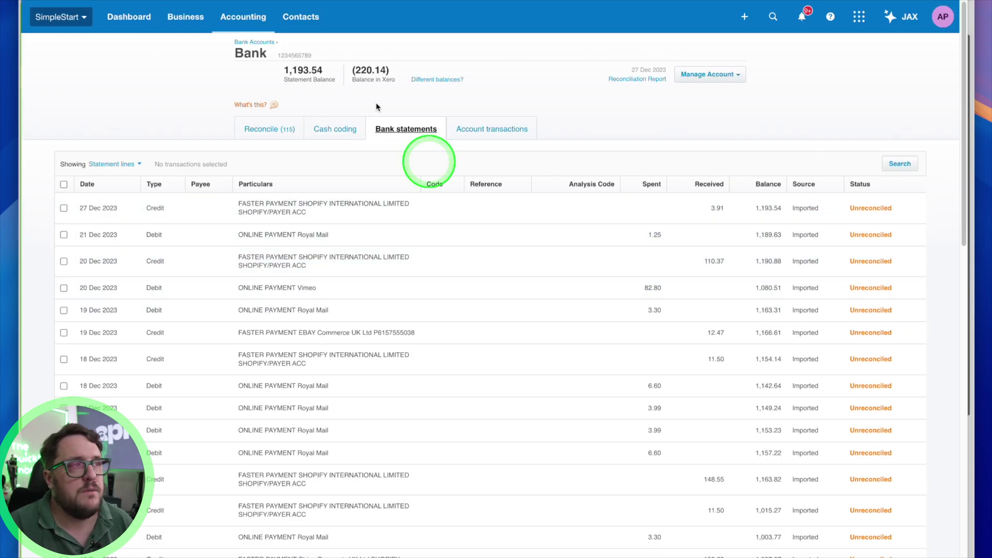
click(284, 136)
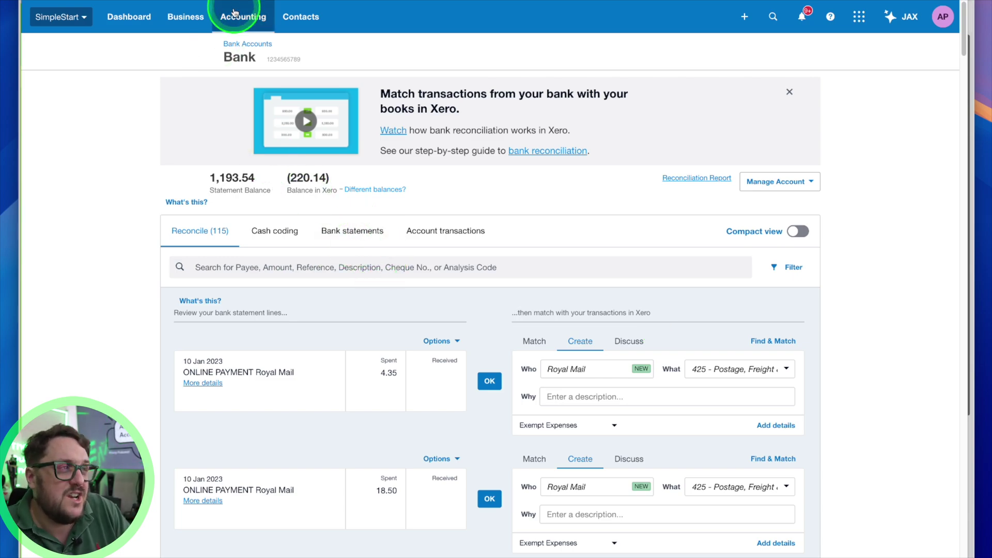
Start a blank manual journal and browse the Accounting and Business menus
click(744, 16)
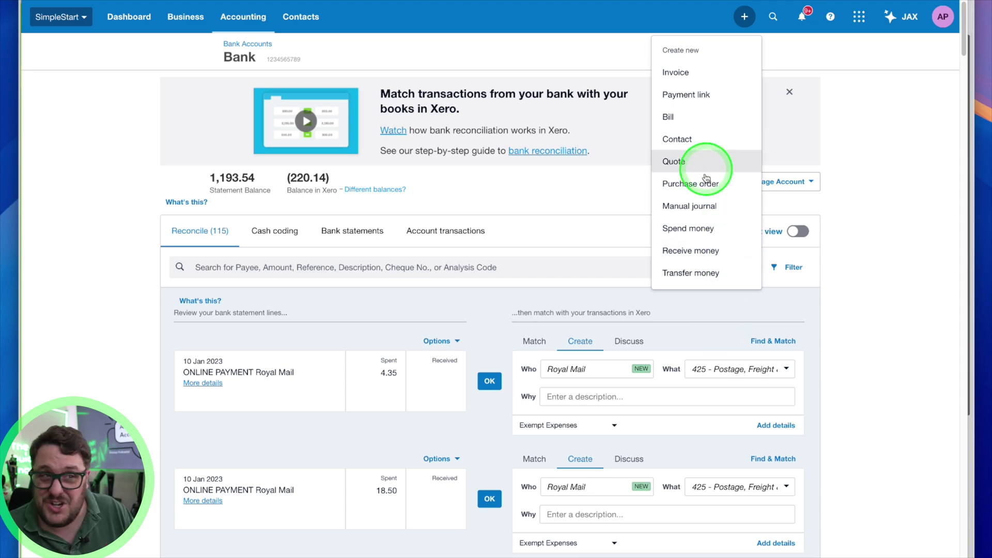
click(698, 205)
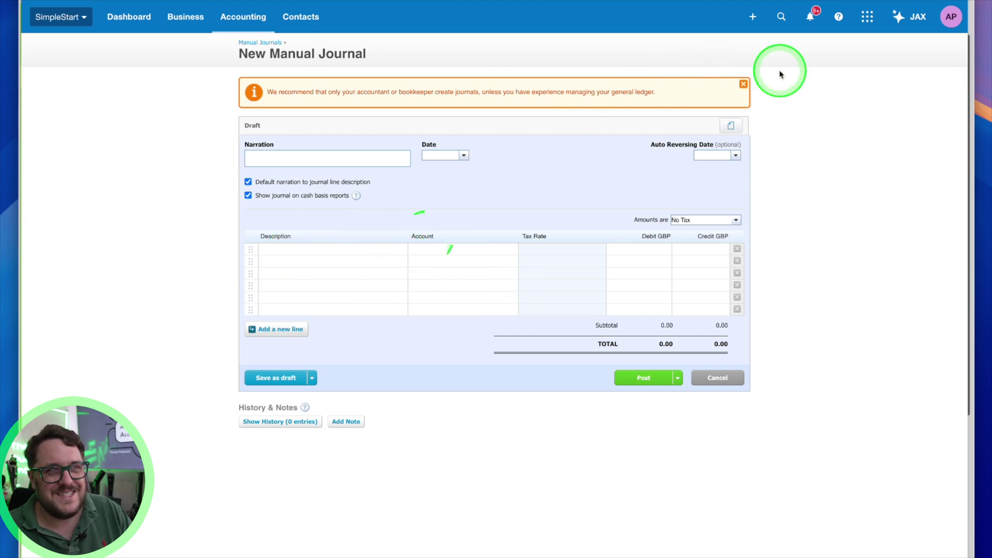
click(246, 19)
click(244, 18)
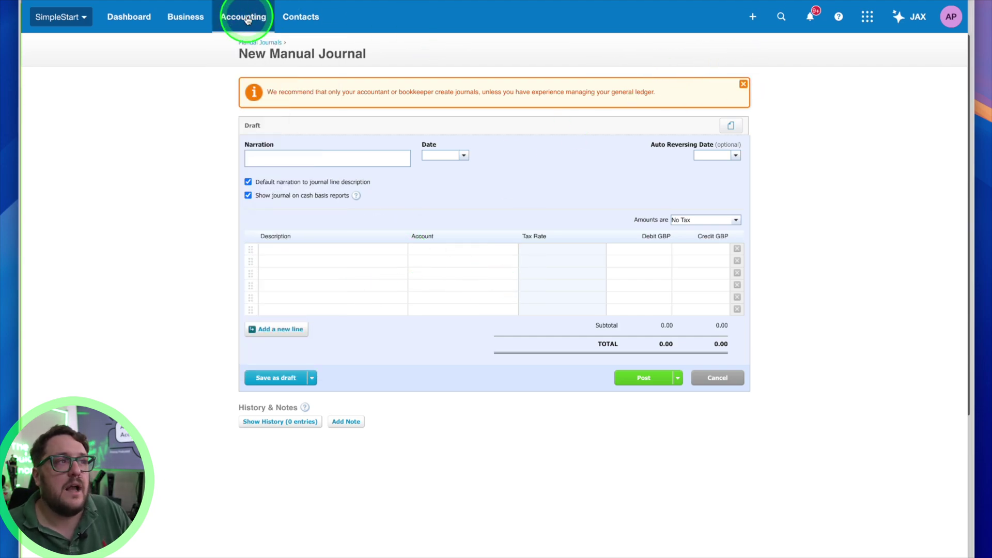
Leave the journal for the Dashboard and open, then close, the organisation list
click(179, 17)
click(223, 18)
click(110, 18)
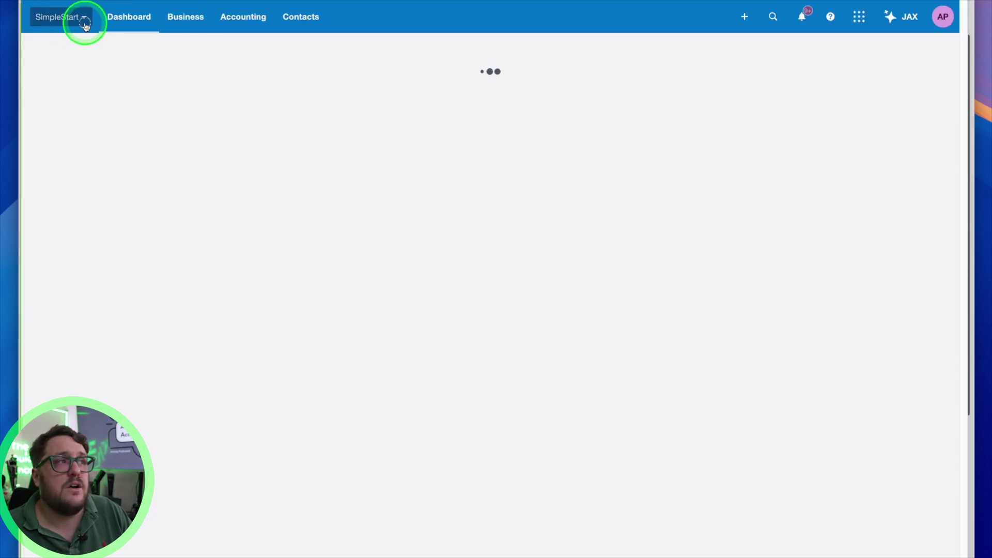
click(85, 24)
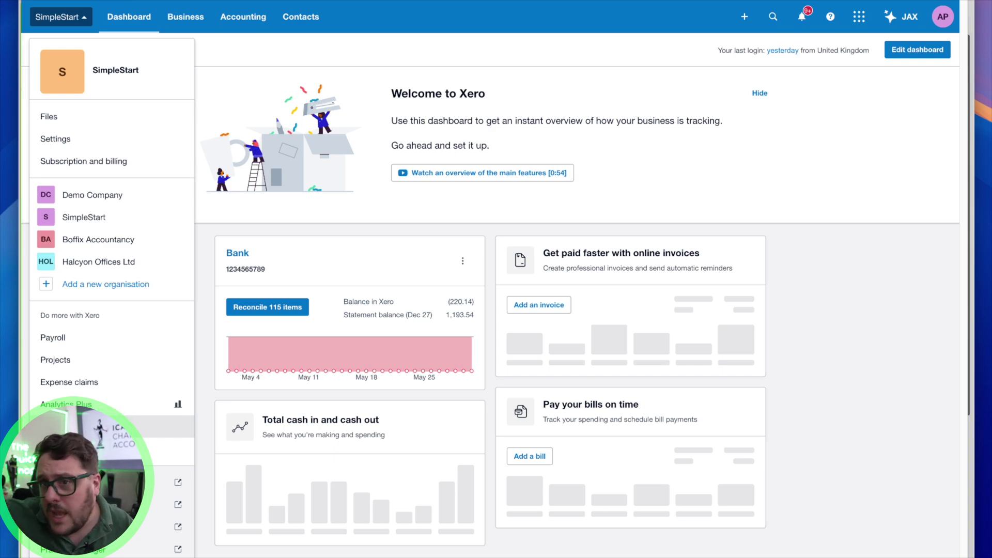
click(795, 131)
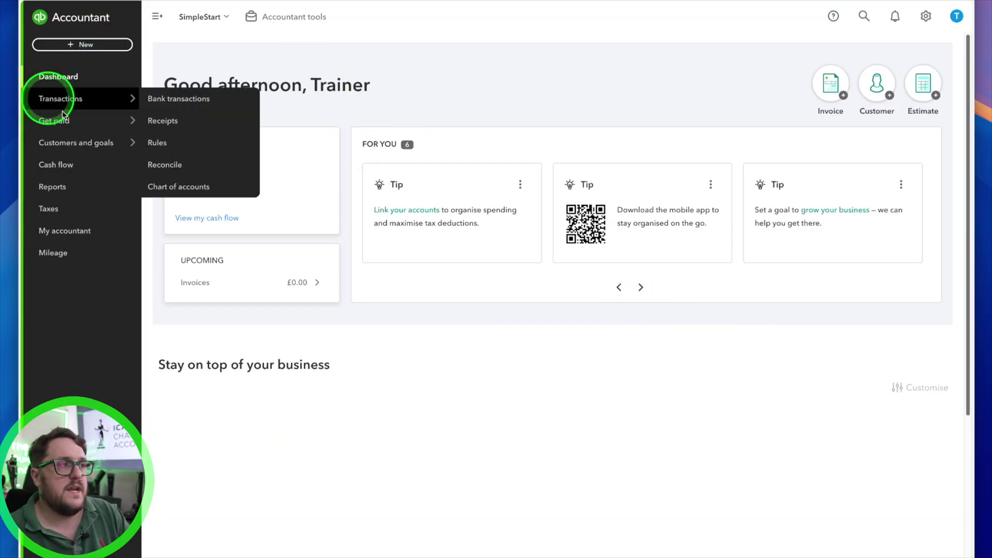
Upload the bank statement CSV file from the Bank transactions page
click(115, 96)
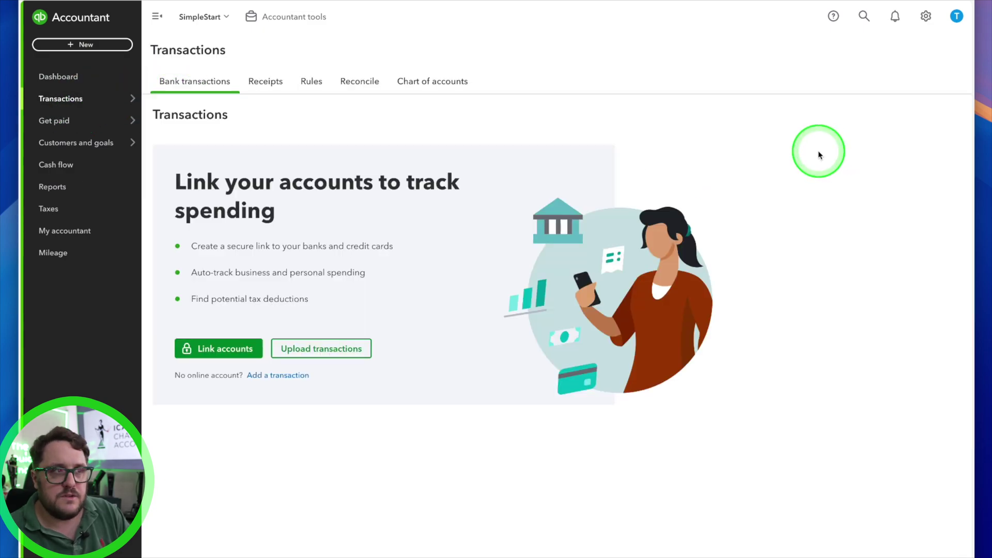
click(336, 337)
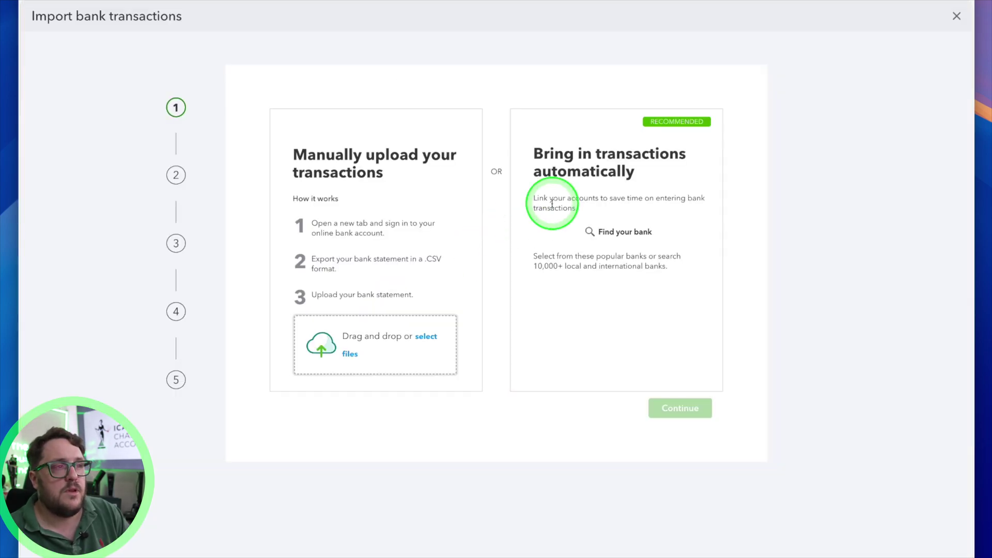
click(337, 355)
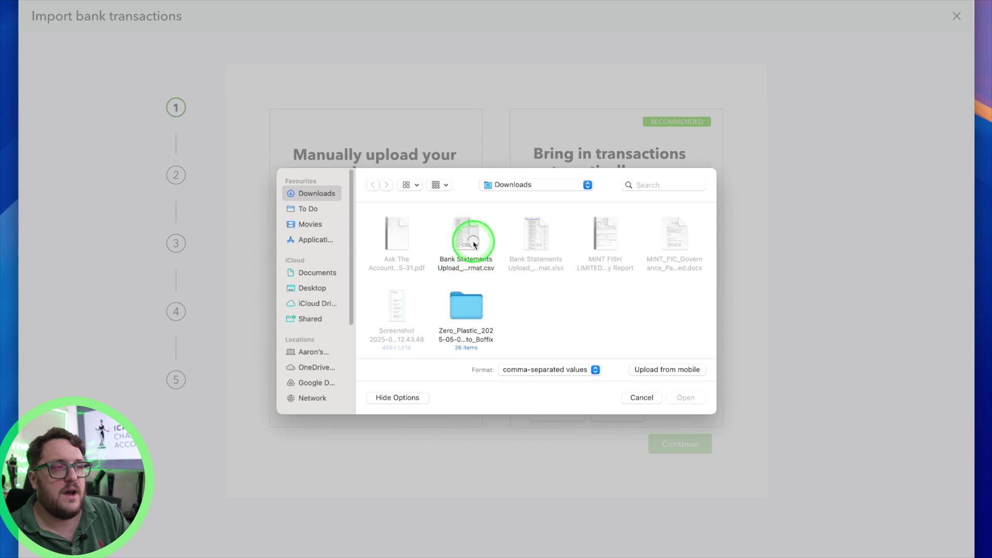
double_click(474, 243)
click(679, 443)
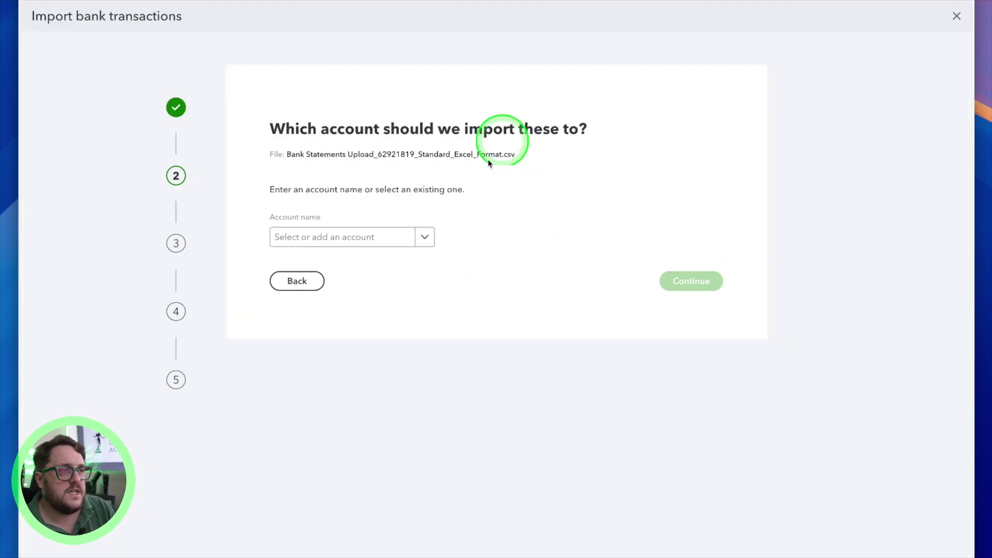
Import into a new account named Bank, set as a current or savings account
click(321, 233)
text(Bank)
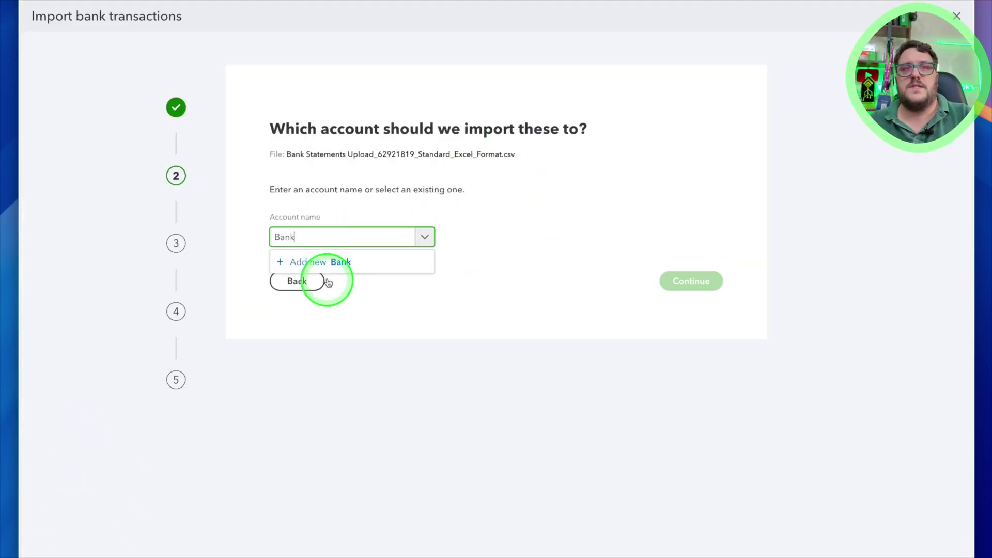
click(324, 261)
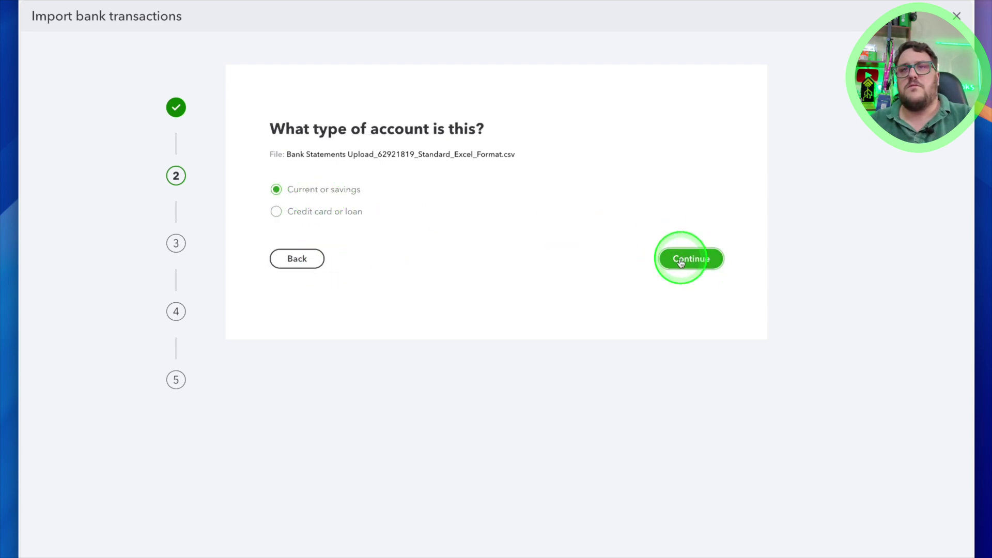
click(682, 259)
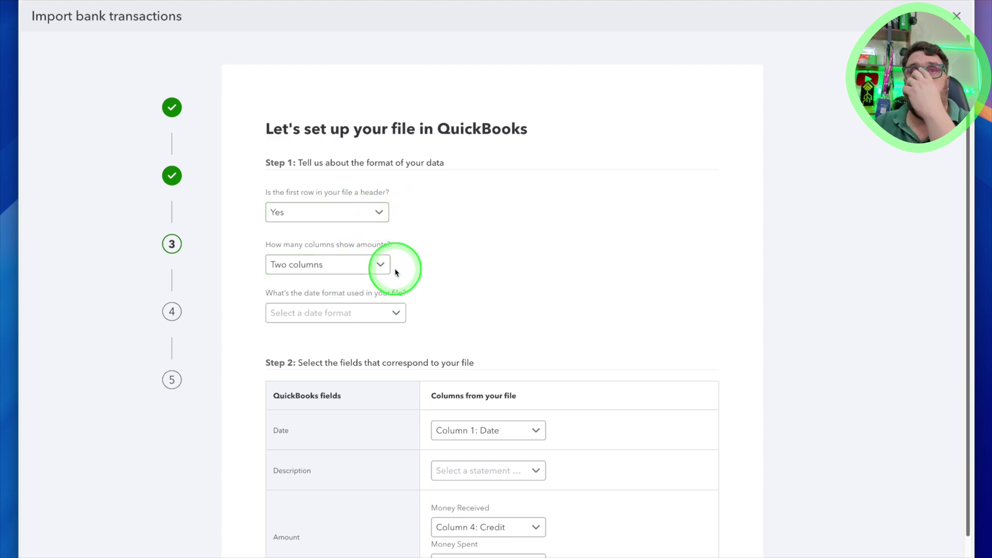
Keep two separate amount columns and set the file's date format to dd/MM/yyyy
click(367, 269)
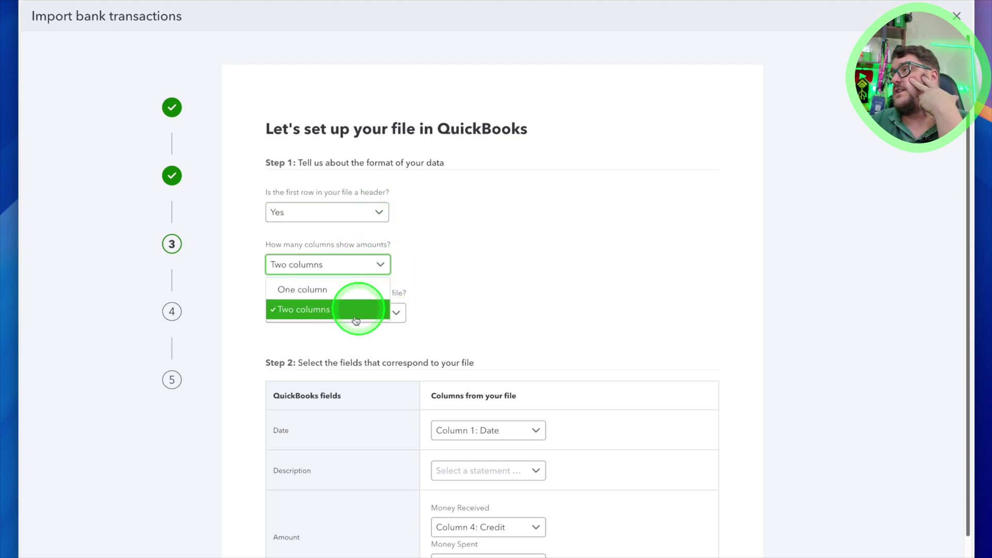
click(526, 261)
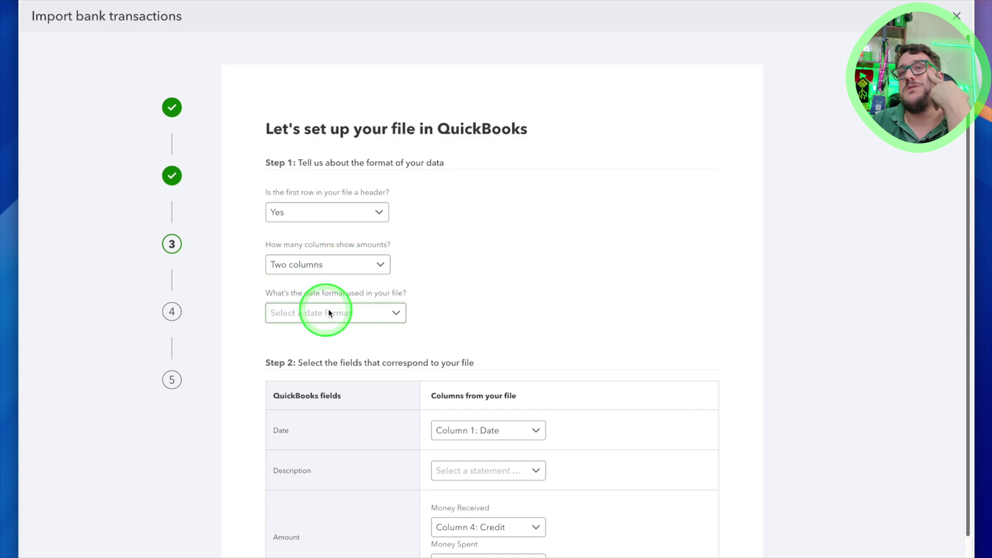
click(350, 265)
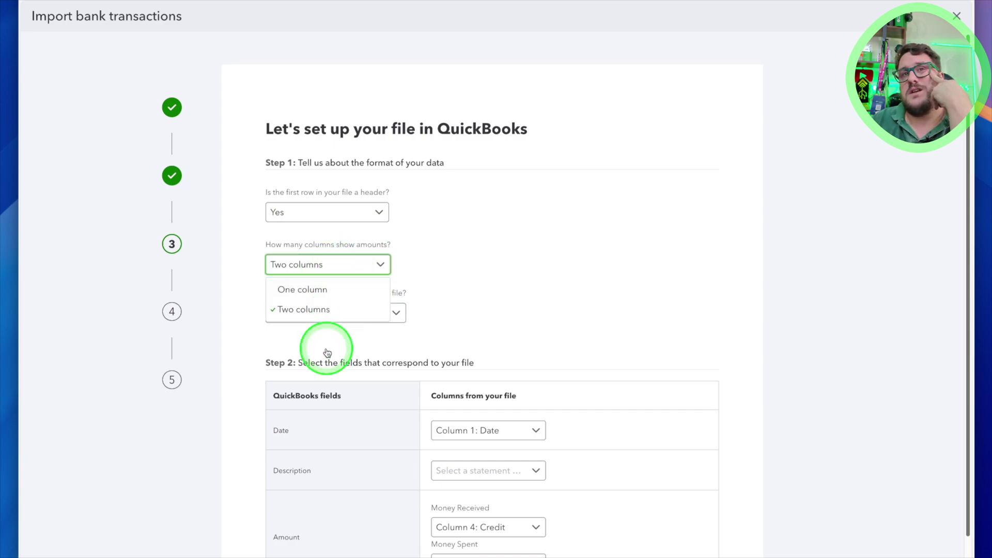
click(524, 310)
click(381, 315)
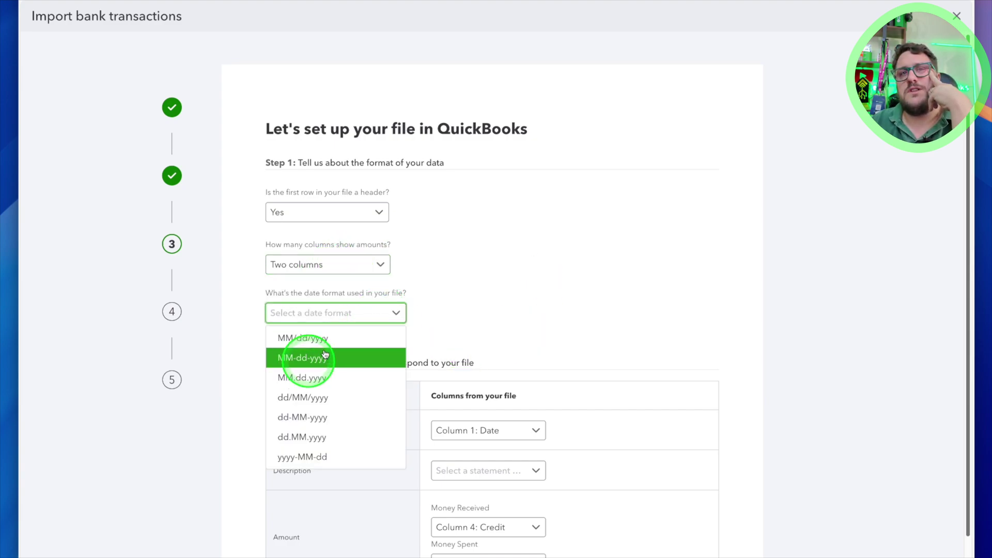
click(339, 396)
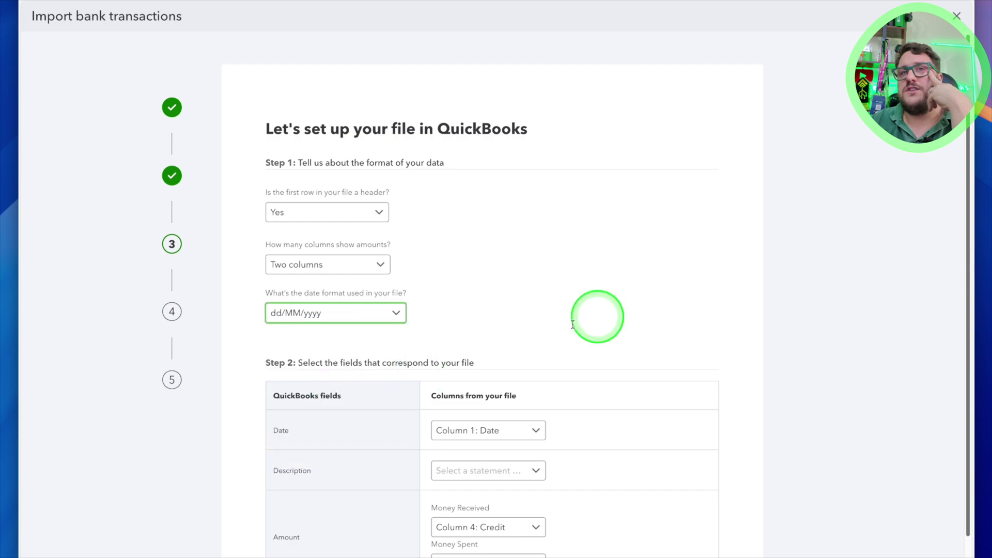
Map Description to Column 2: Details, money received to Column 4: Credit, money spent to Column 3: Debit
scroll(568, 367, down, 1)
click(488, 401)
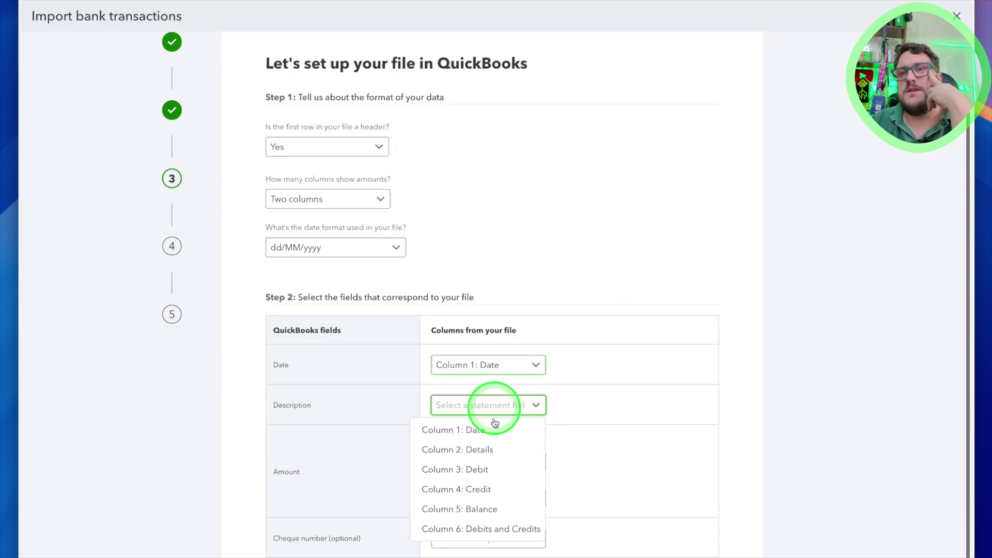
click(497, 474)
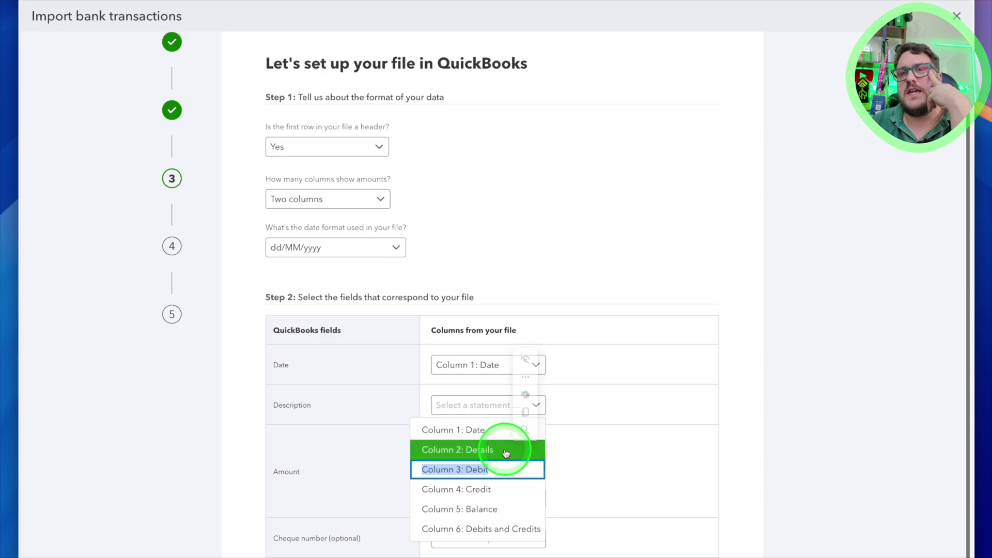
click(506, 451)
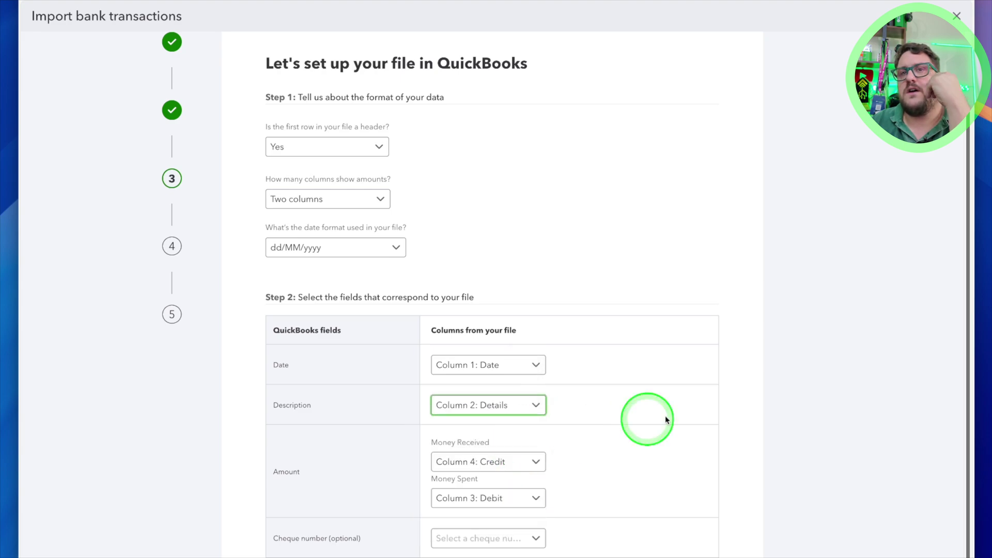
click(524, 461)
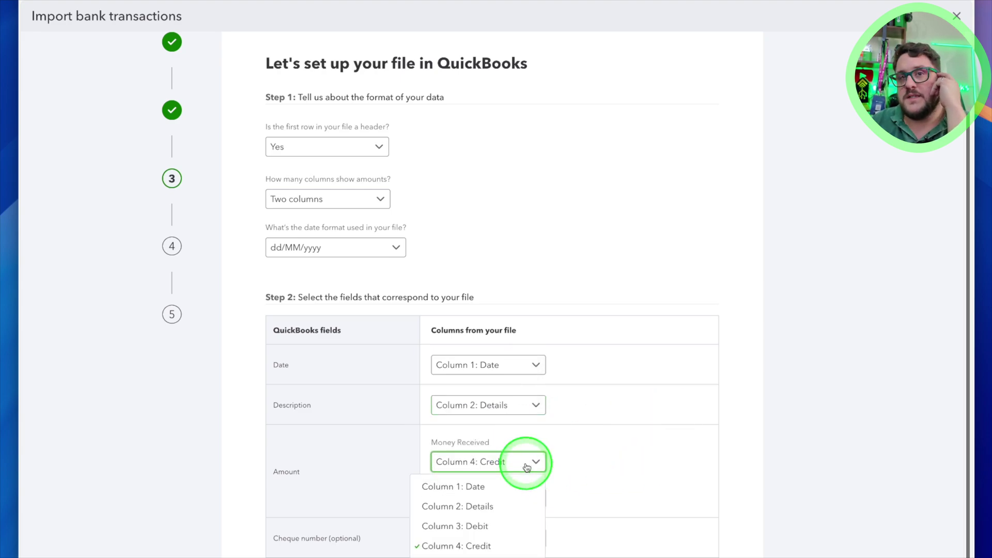
click(526, 552)
click(505, 497)
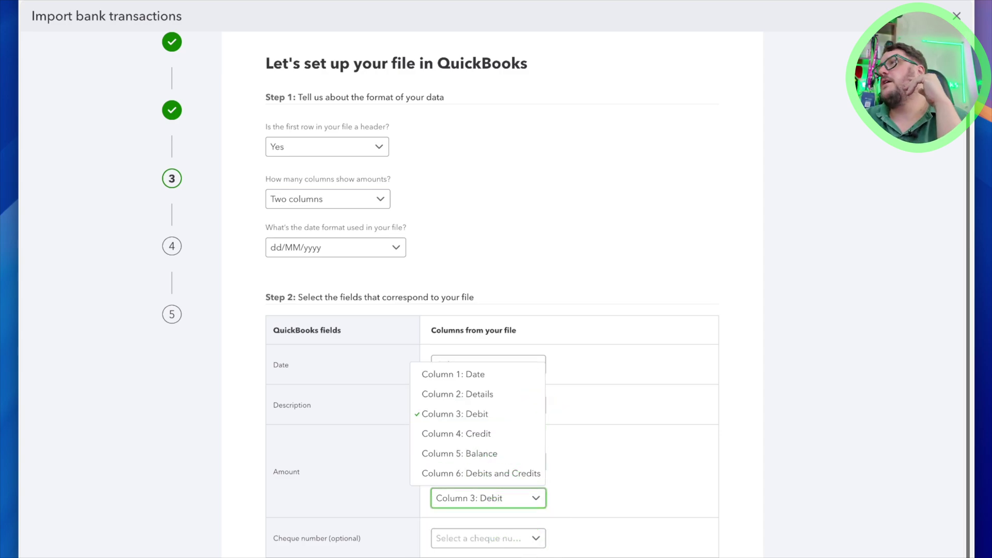
key(space)
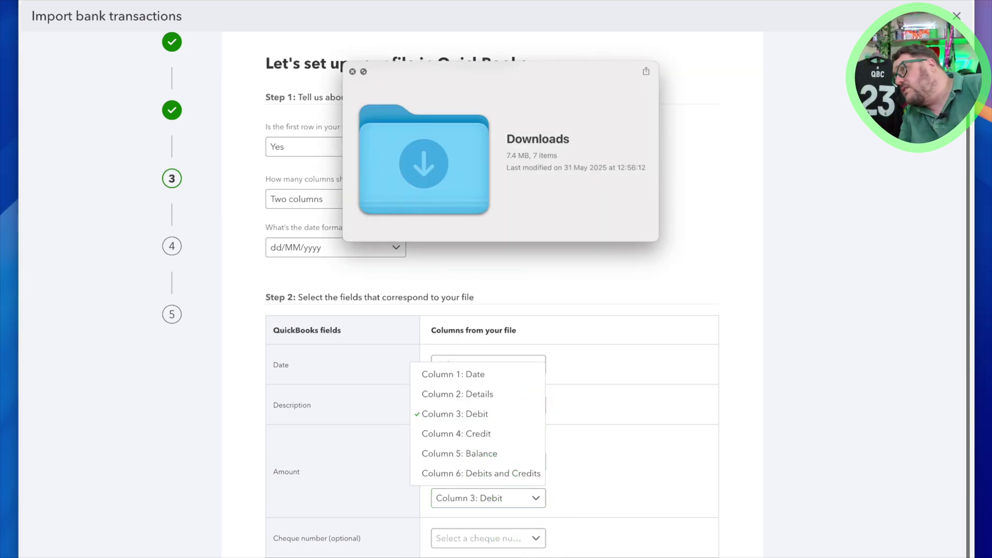
key(space)
key(space)
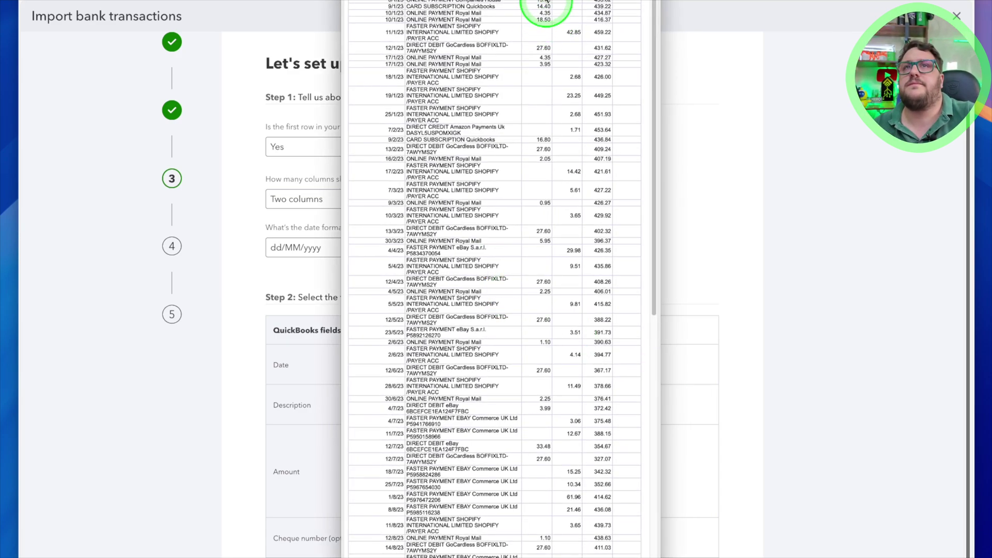
key(space)
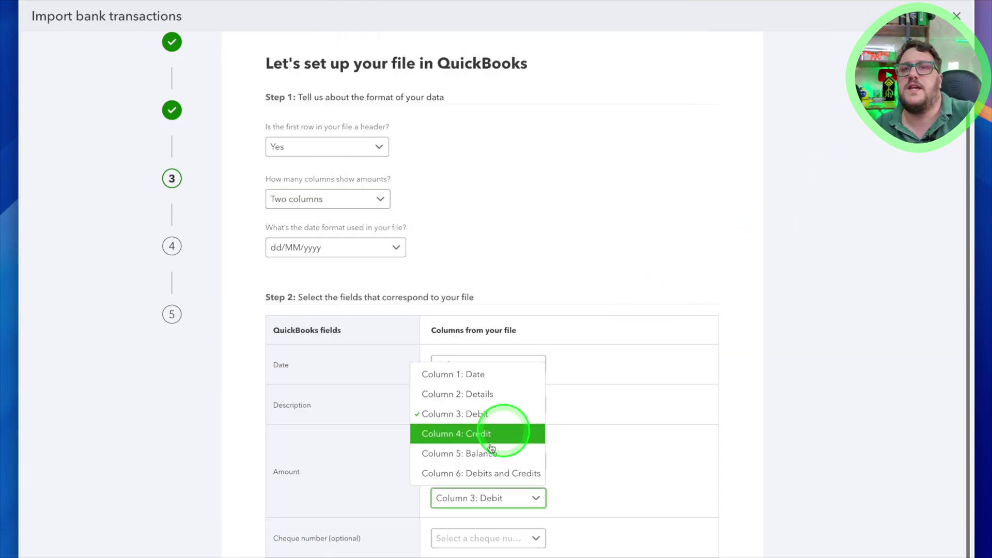
click(504, 432)
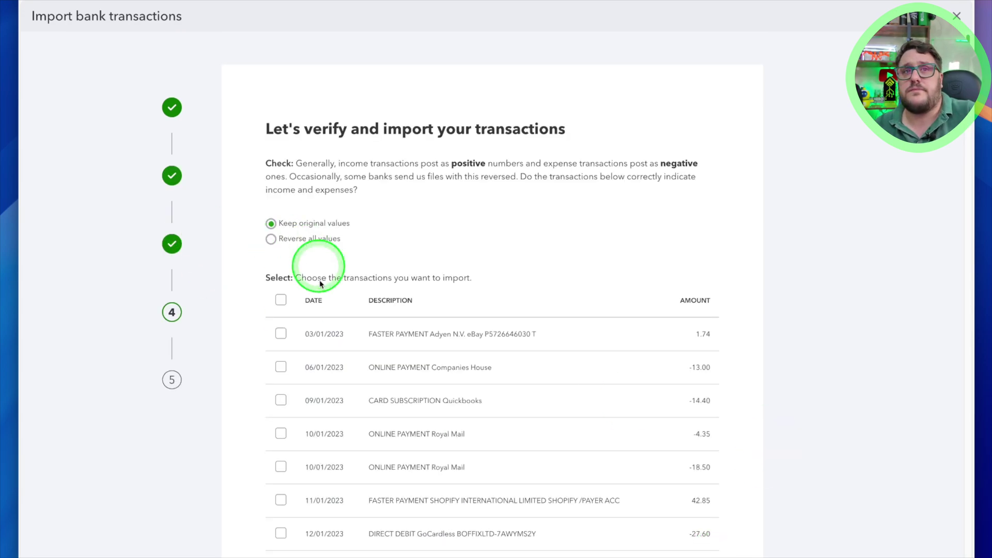
Select all statement transactions and confirm importing all 126 of them
click(281, 301)
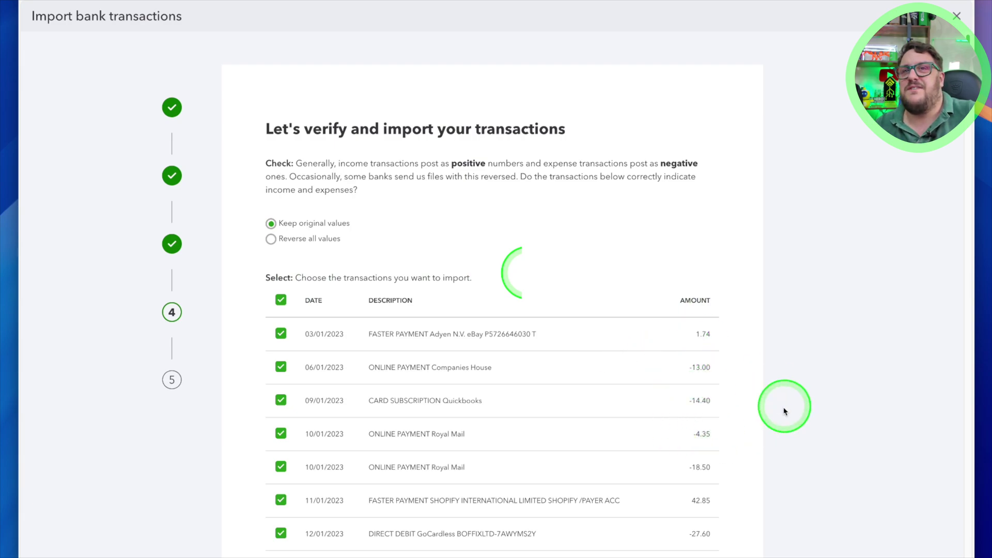
scroll(784, 411, down, 20)
click(682, 553)
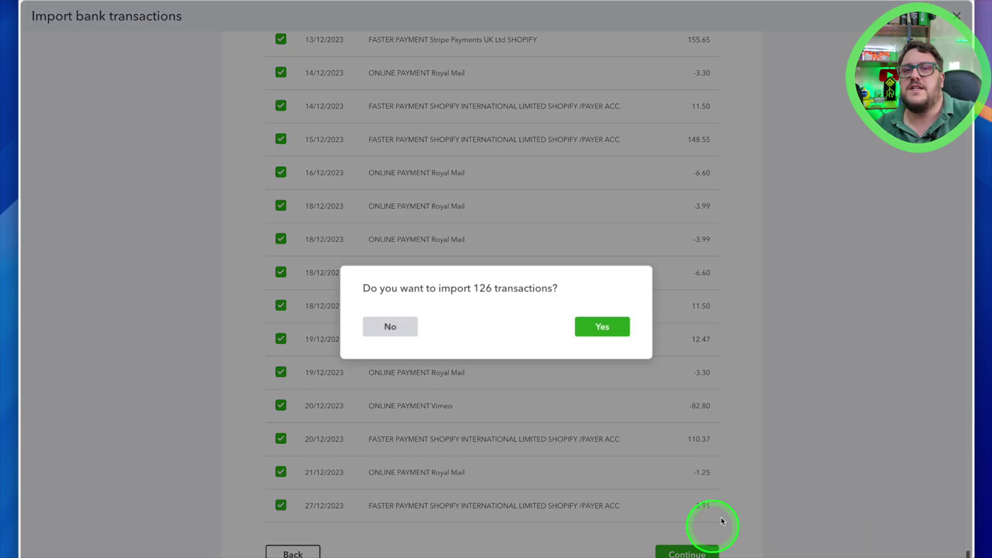
click(620, 324)
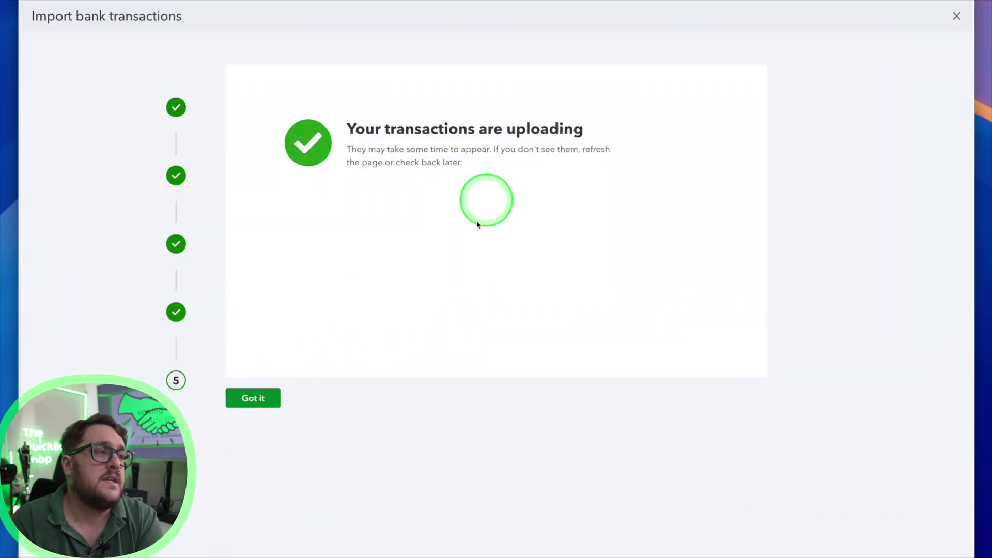
click(255, 396)
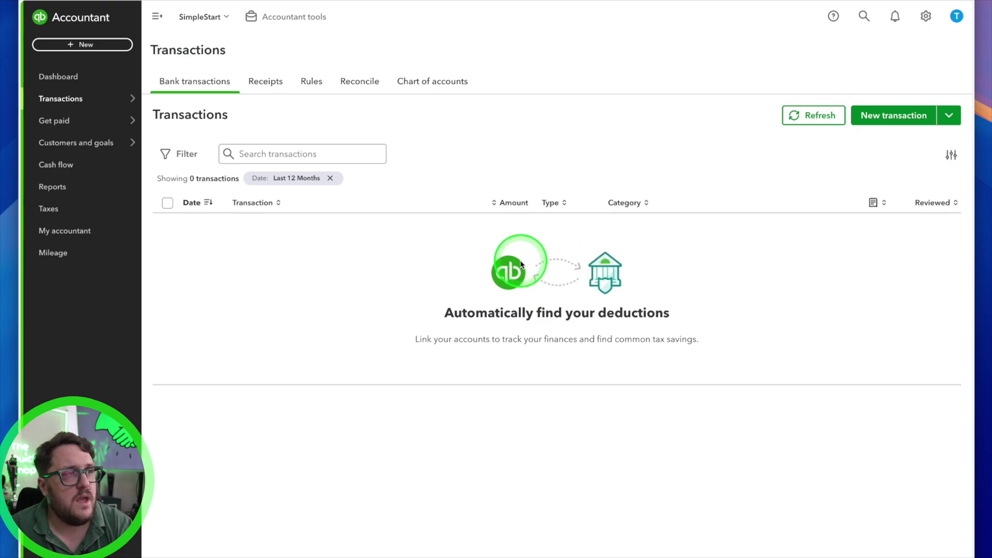
Remove the 'Date: Last 12 Months' filter to list all 126 transactions, then search for 'royal'
click(330, 177)
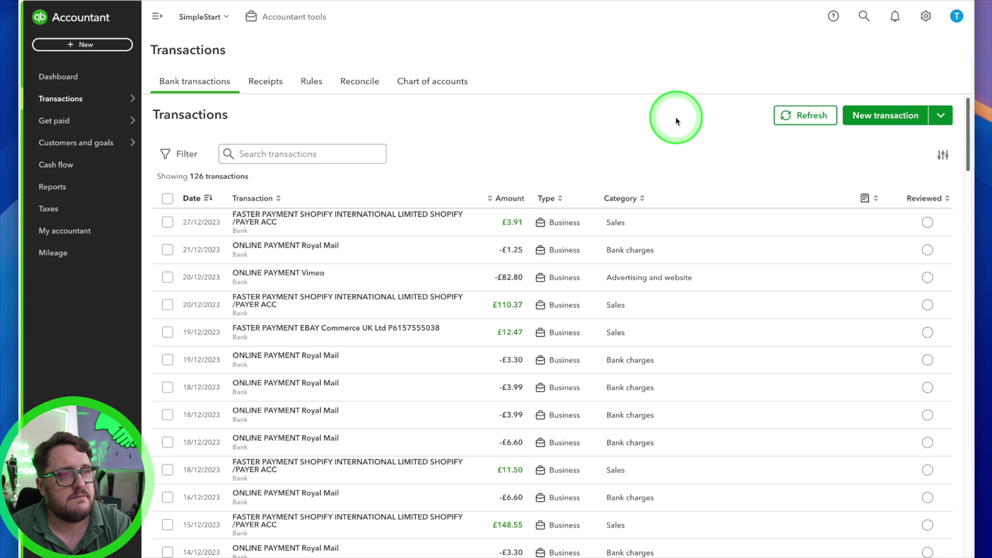
scroll(630, 315, down, 20)
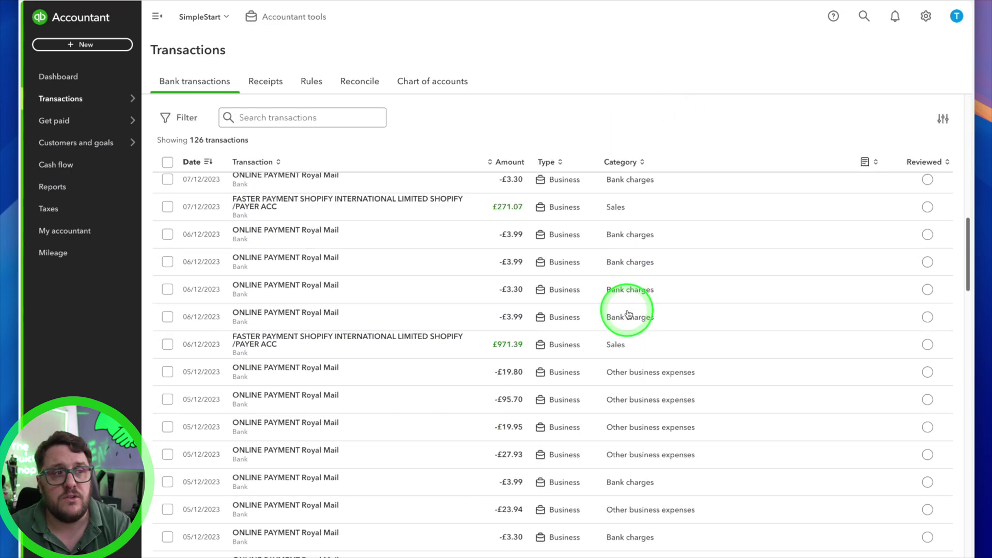
scroll(628, 305, up, 20)
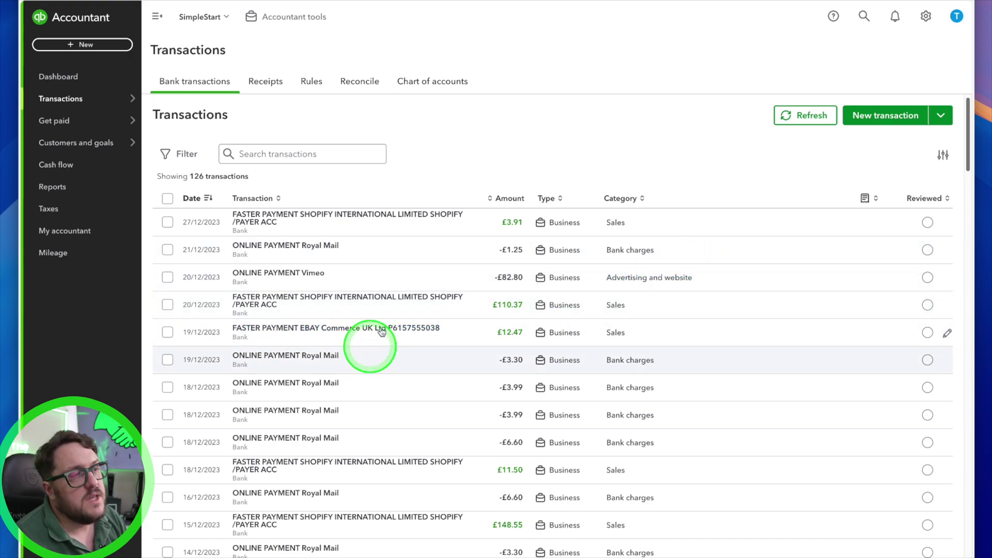
scroll(709, 458, down, 20)
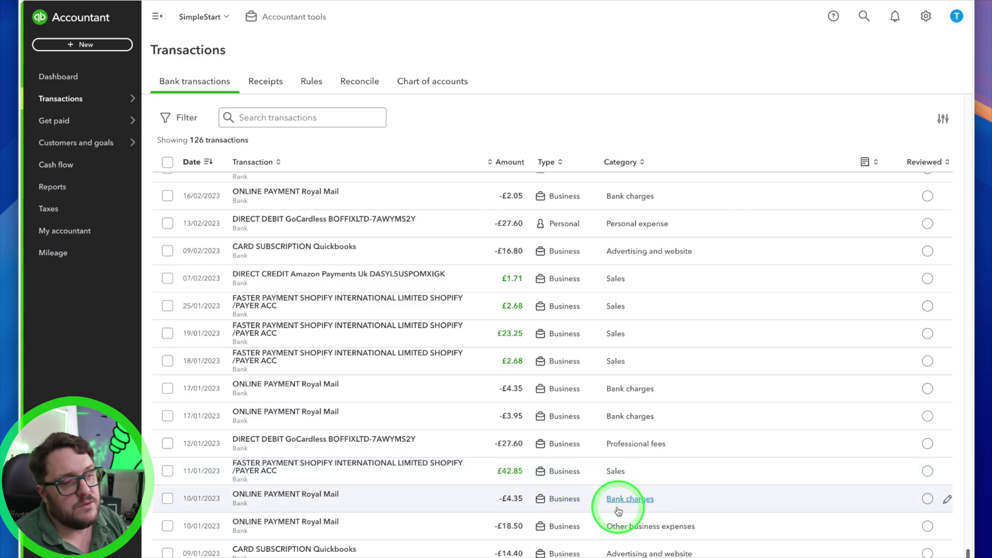
scroll(618, 511, up, 20)
click(270, 154)
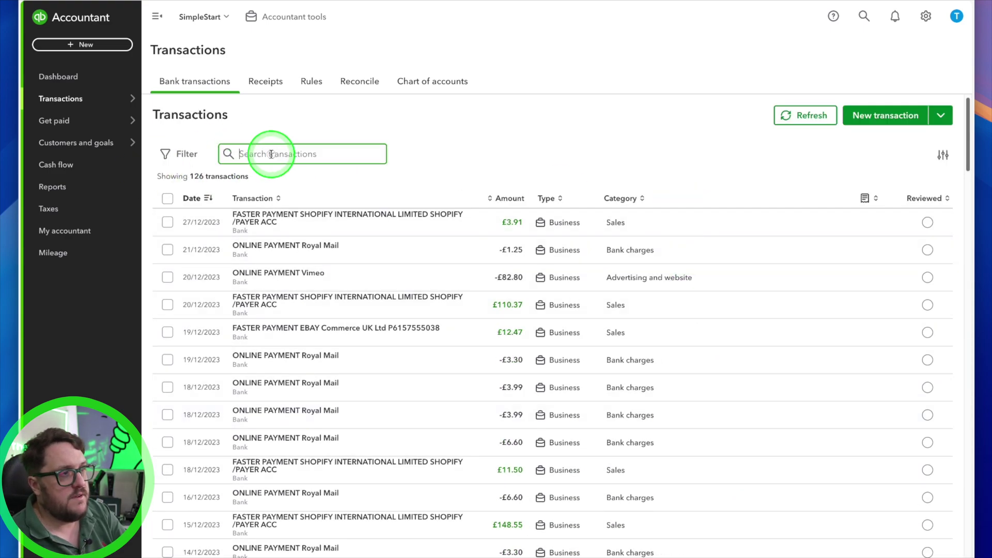
text(royal)
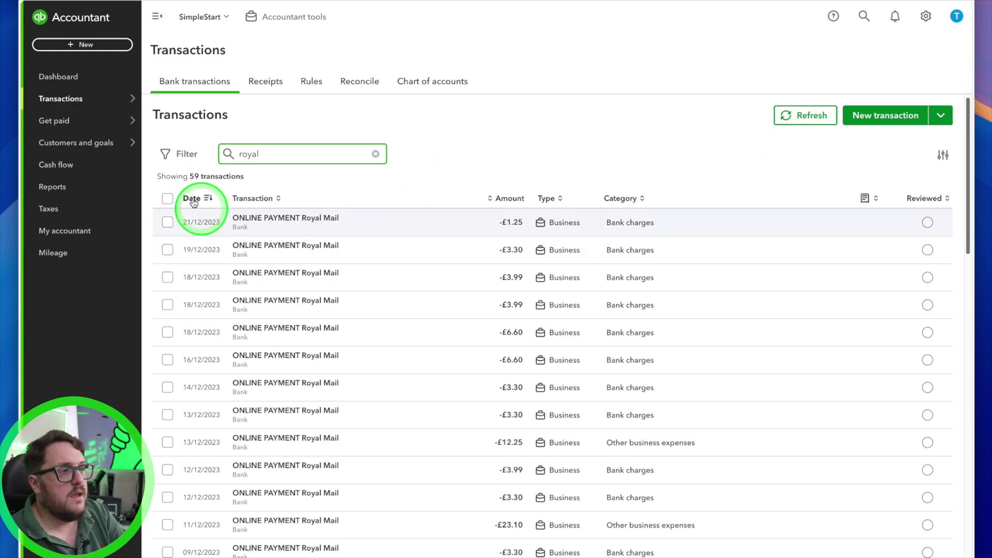
Select all 59 Royal Mail payments and bulk-set their category to Cost of goods for resale
click(168, 199)
click(293, 170)
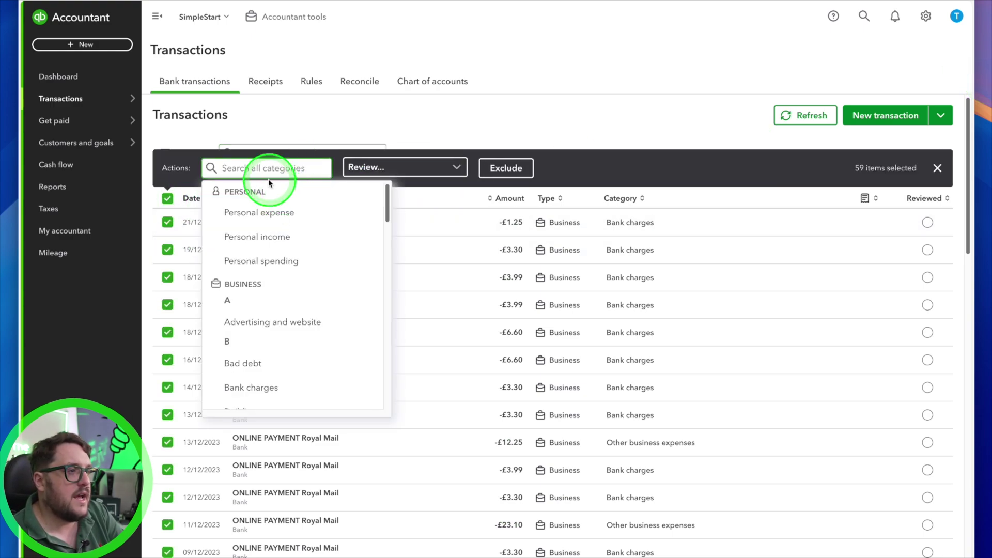
text(s)
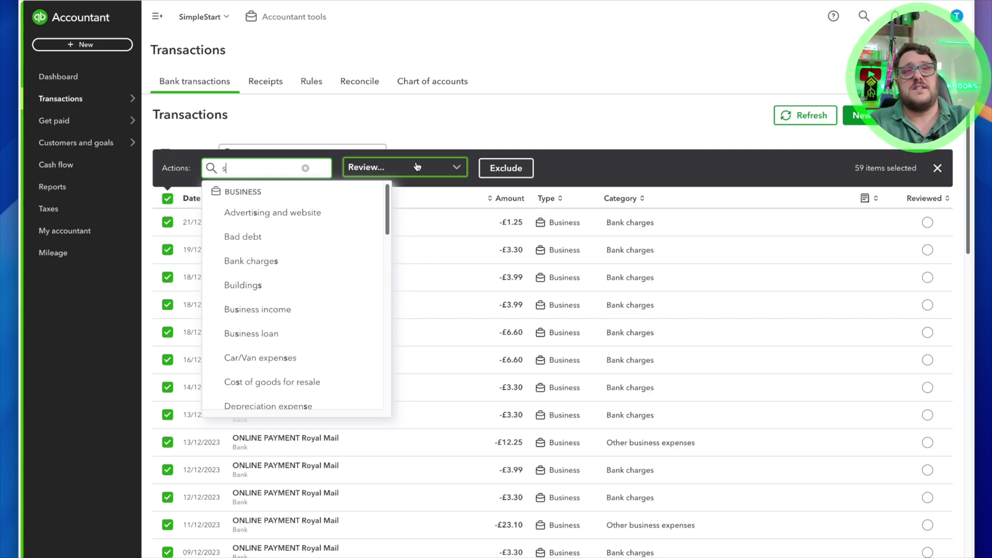
text(t)
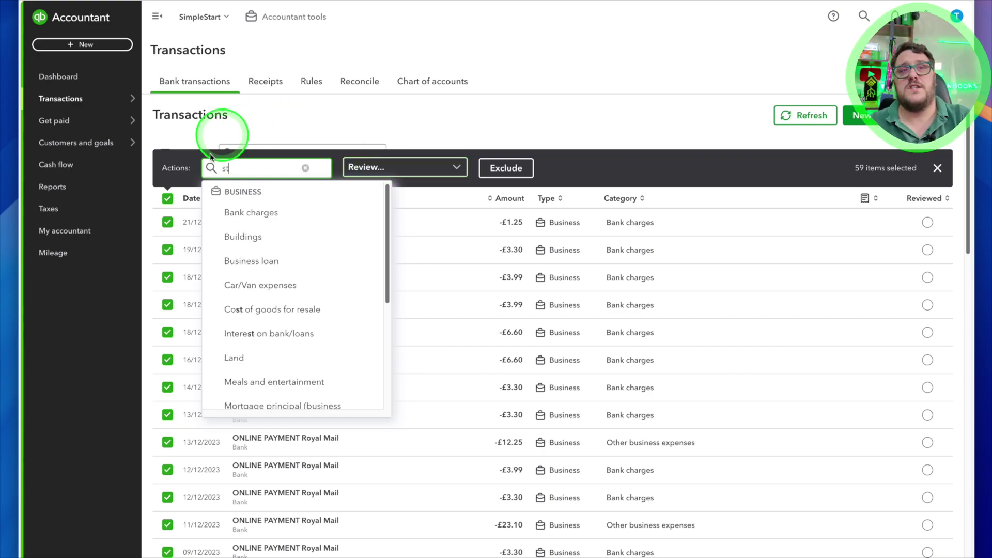
click(317, 309)
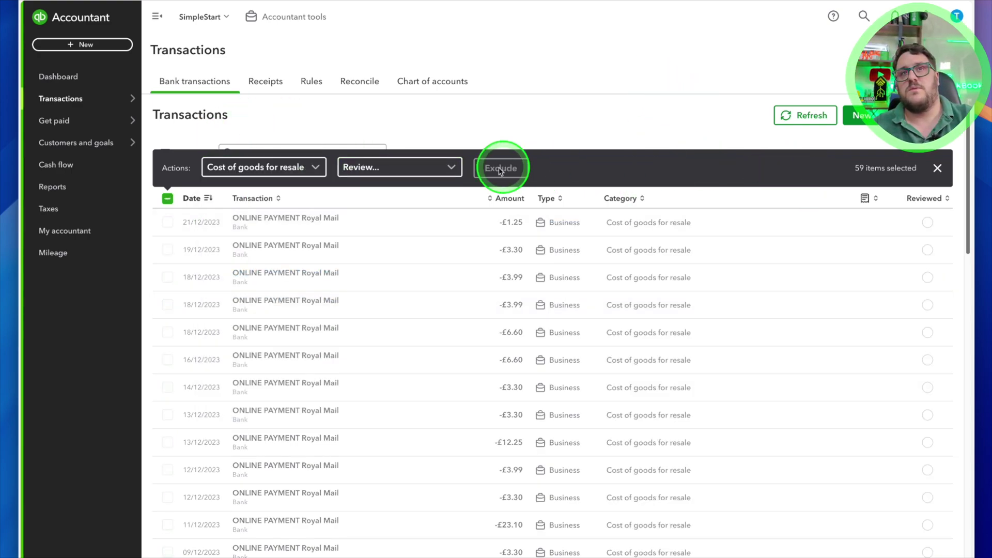
click(454, 168)
click(448, 173)
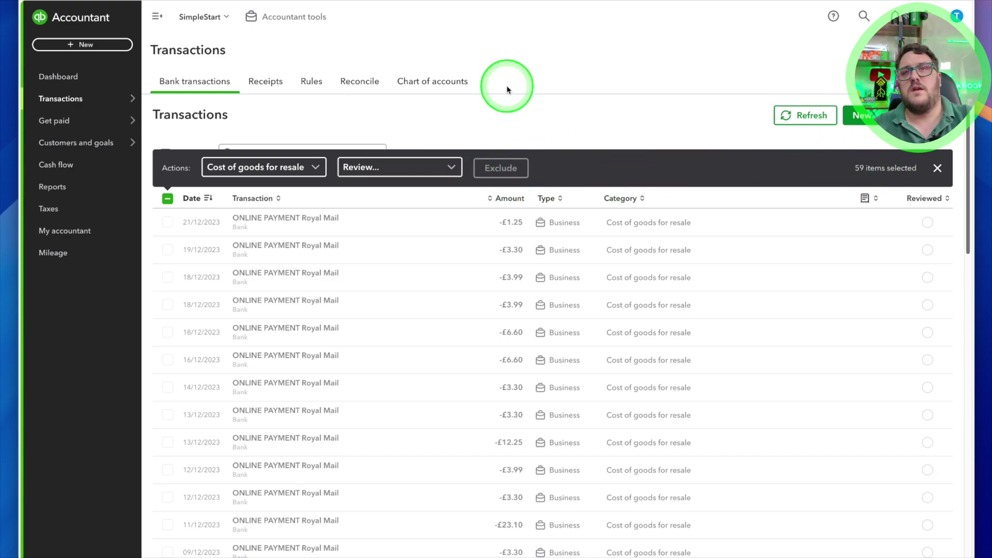
click(937, 168)
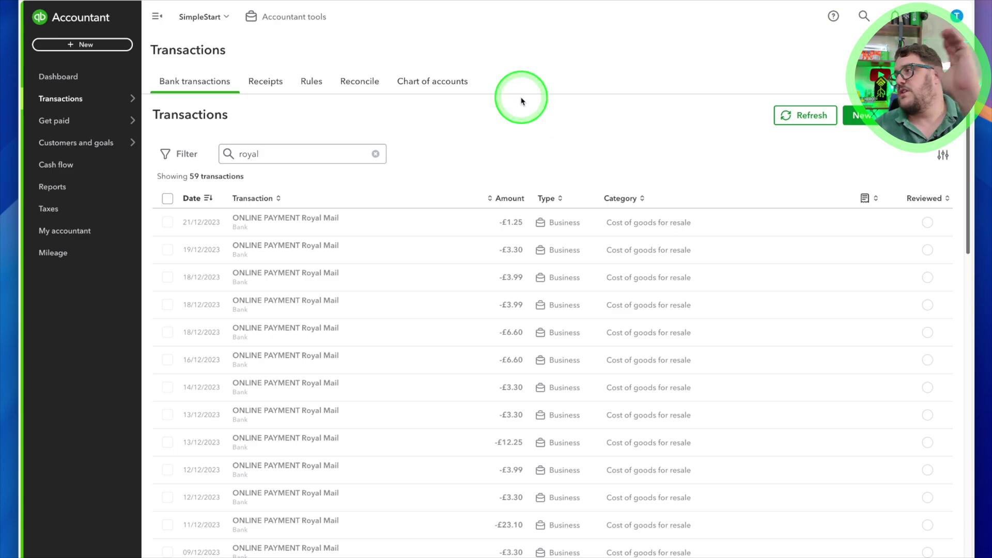
Clear the 'royal' search to list all transactions, then search 'quick' for the subscription charges
scroll(607, 374, down, 10)
scroll(607, 374, up, 10)
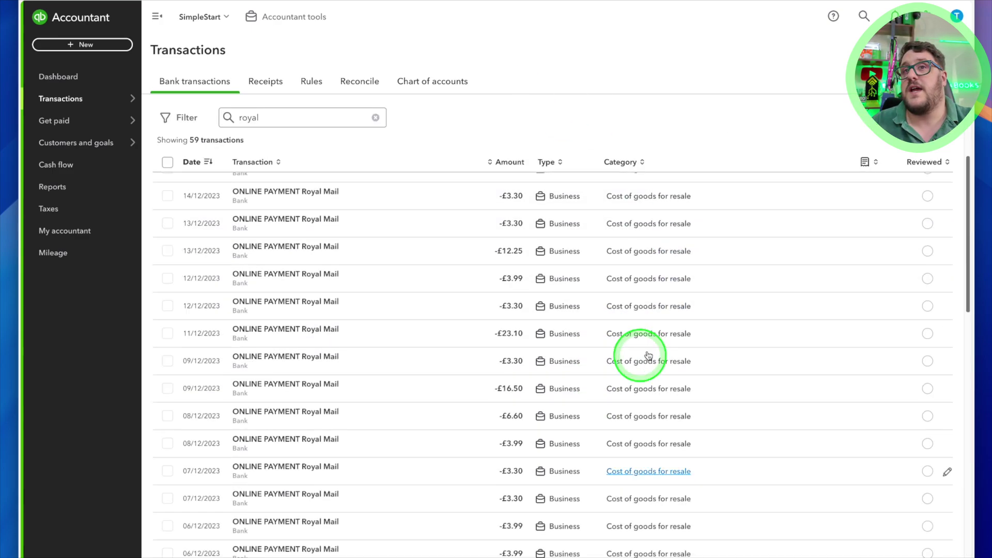
click(374, 156)
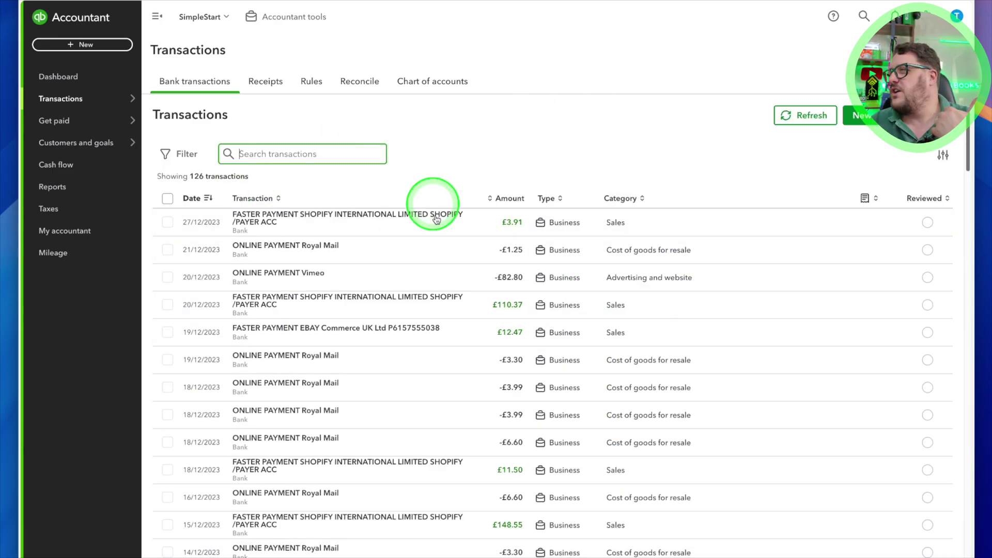
scroll(587, 470, down, 15)
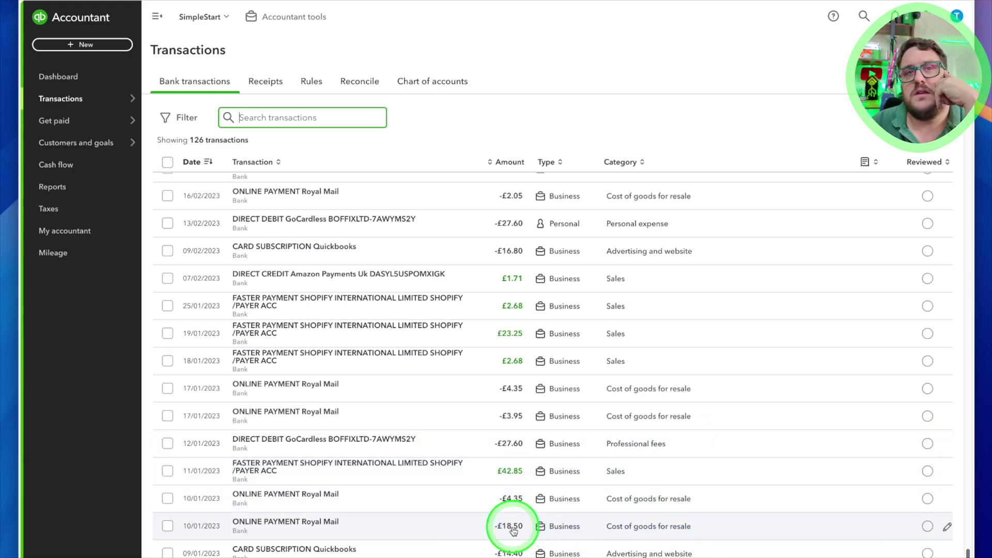
scroll(763, 536, up, 5)
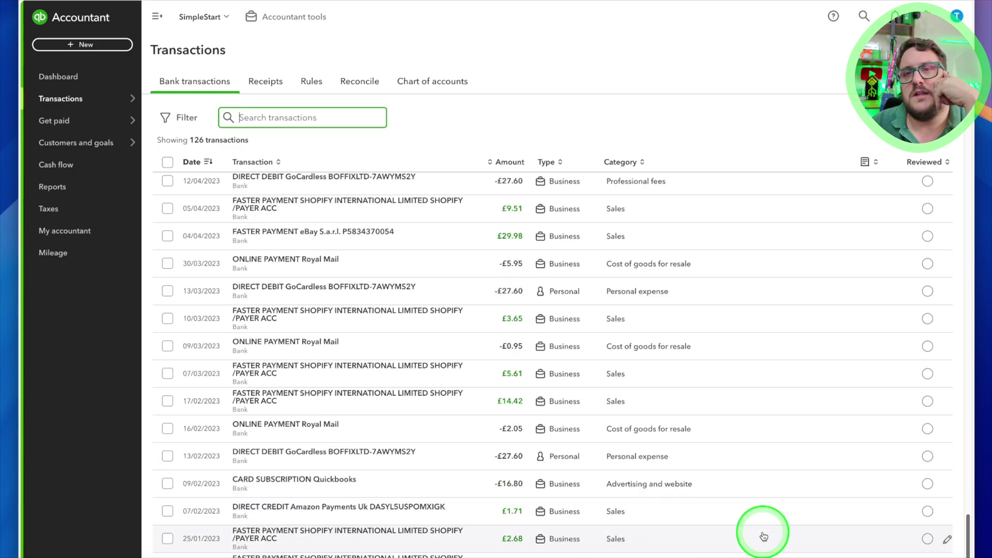
scroll(763, 536, down, 5)
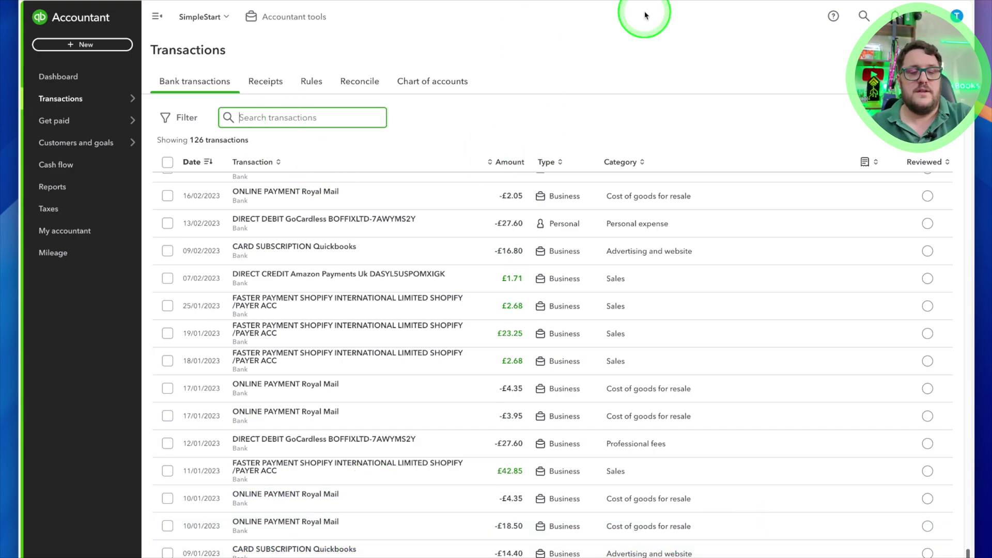
text(quick)
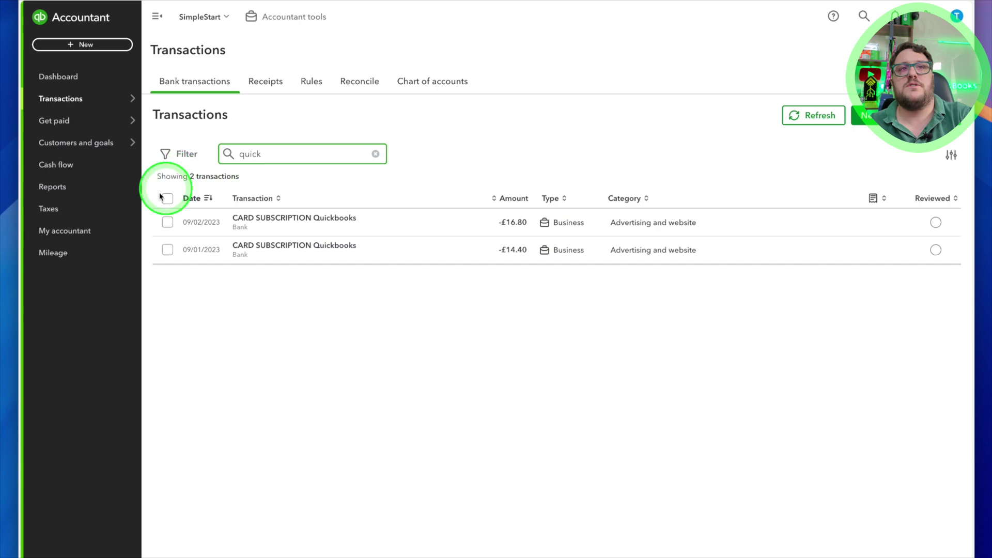
Select both Quickbooks subscription charges and bulk-assign one category, found by searching 'com'
click(167, 199)
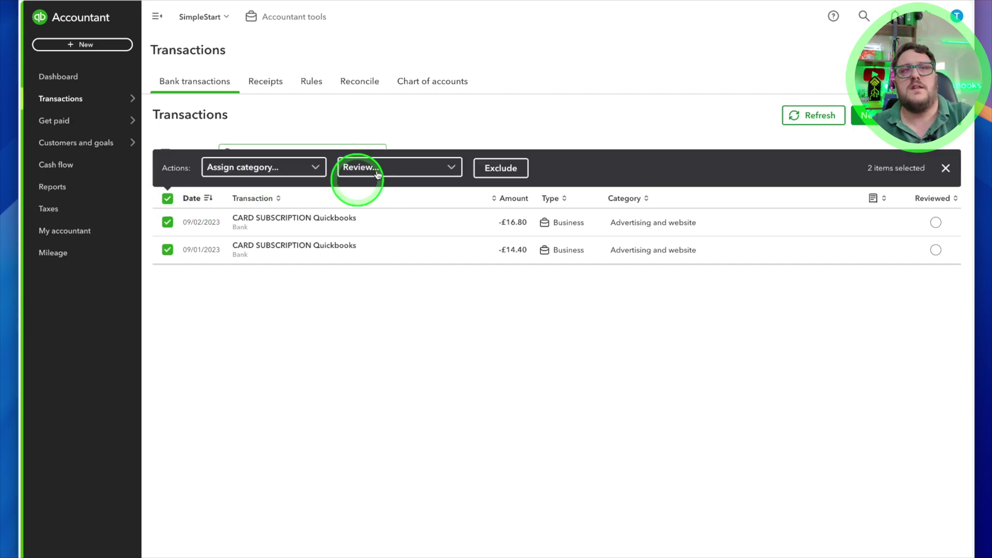
click(273, 169)
text(sub)
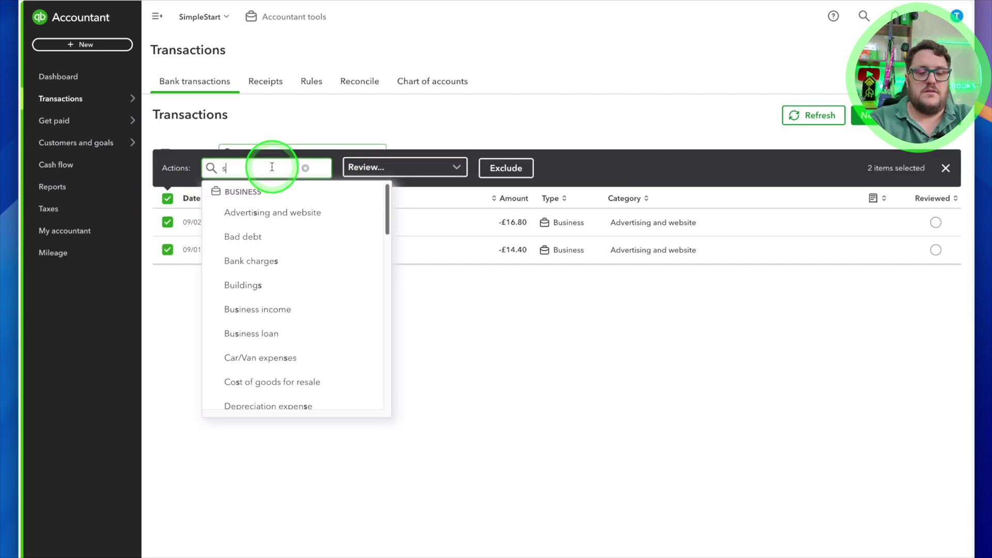
key(BackSpace)
key(BackSpace)
key(BackSpace)
text(com)
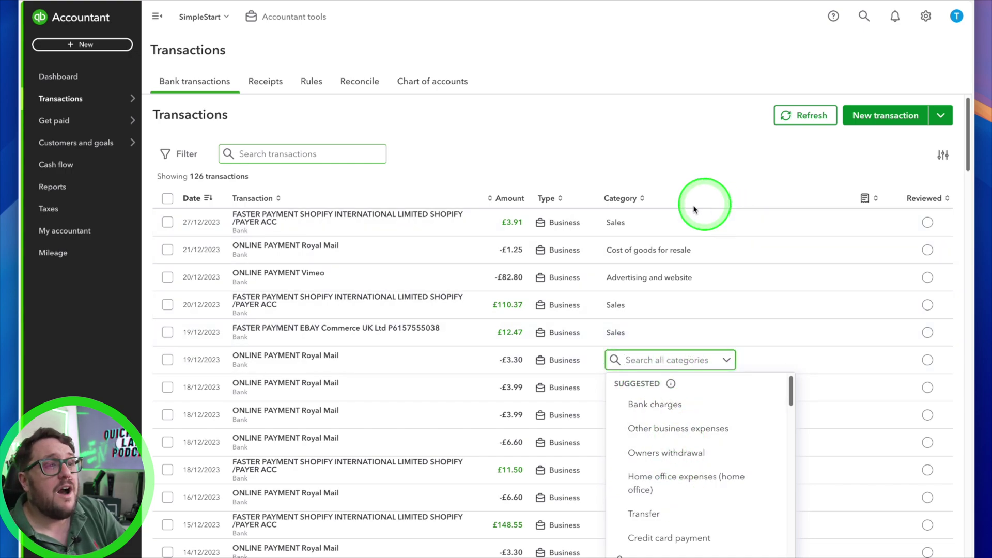
Dismiss the category choices left open on the 19/12 and 27/12 rows
click(648, 230)
click(618, 221)
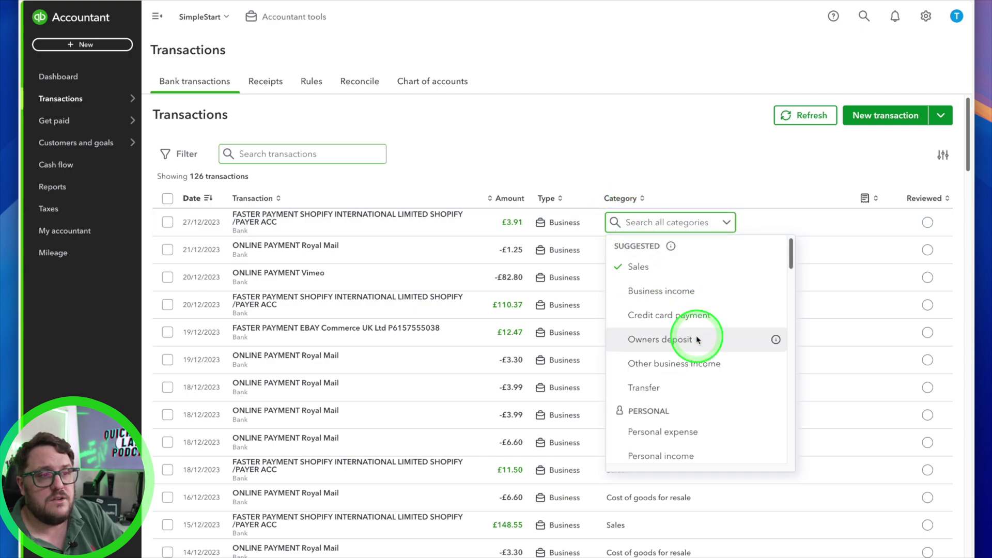
click(343, 227)
click(537, 223)
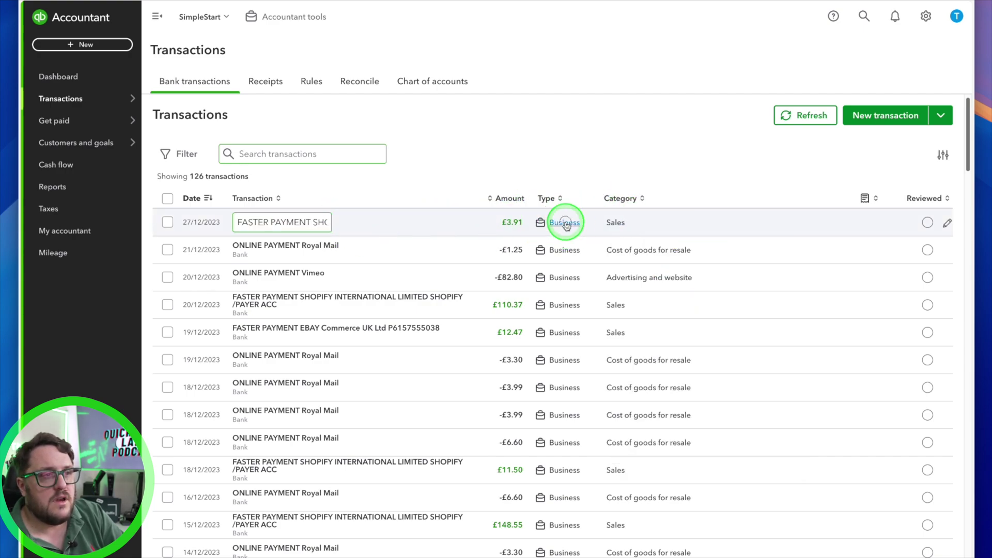
Split the 27/12 £3.91 Shopify payment with a -5.00 line categorised as Professional fees
click(947, 223)
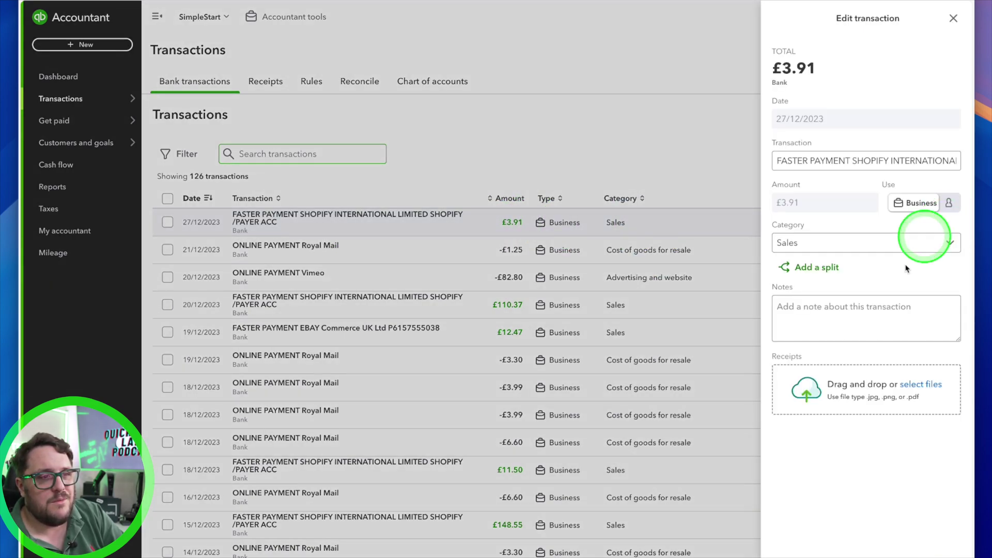
click(843, 275)
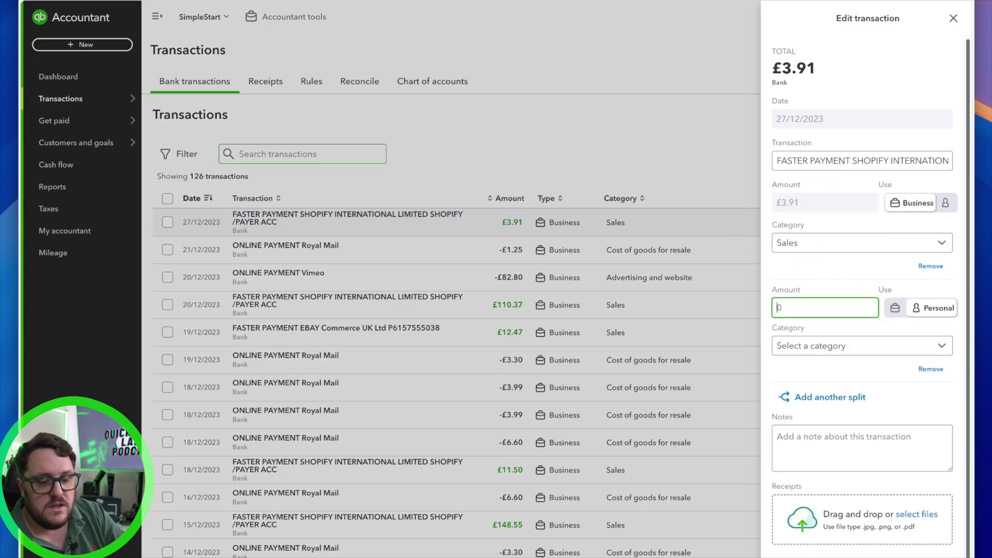
key(Tab)
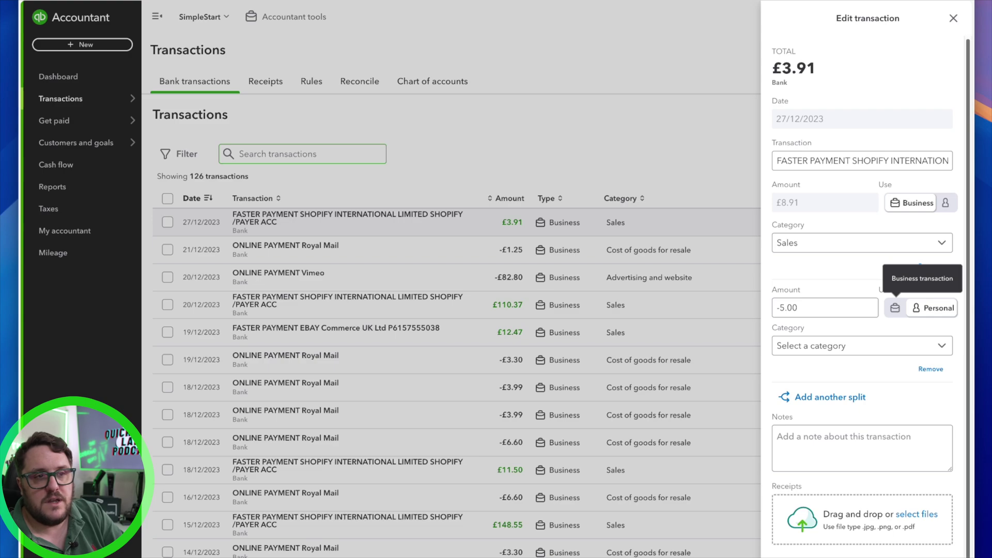
click(819, 345)
scroll(859, 449, down, 5)
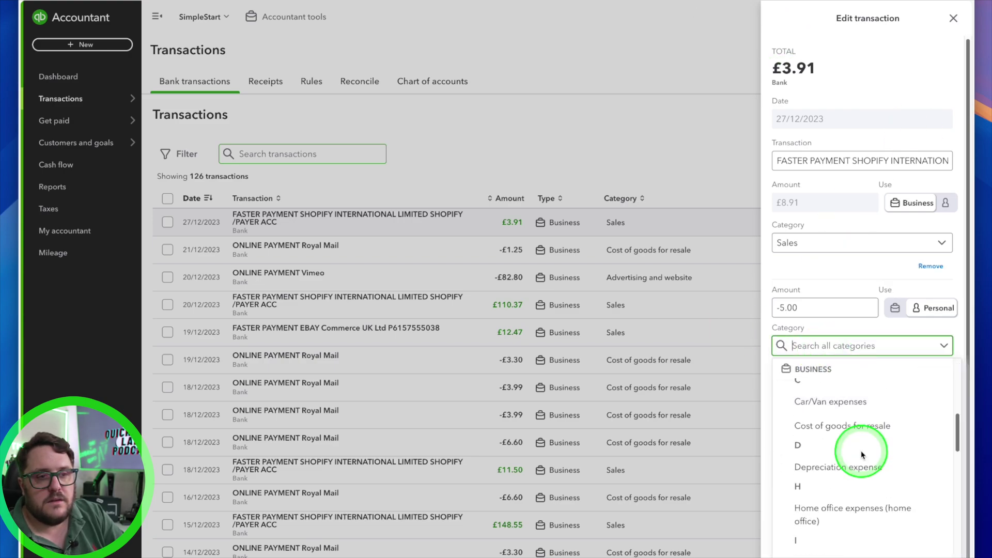
scroll(865, 537, down, 5)
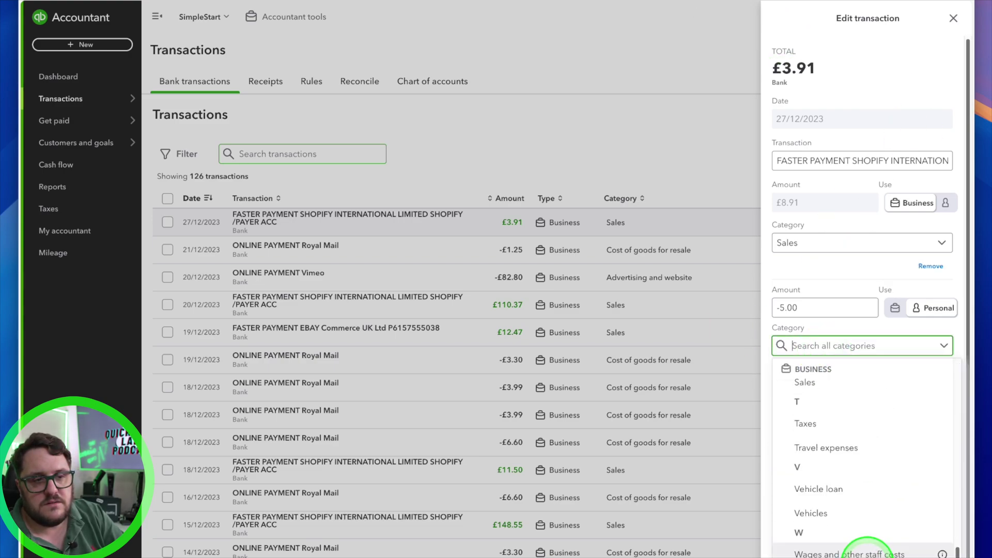
scroll(868, 504, up, 3)
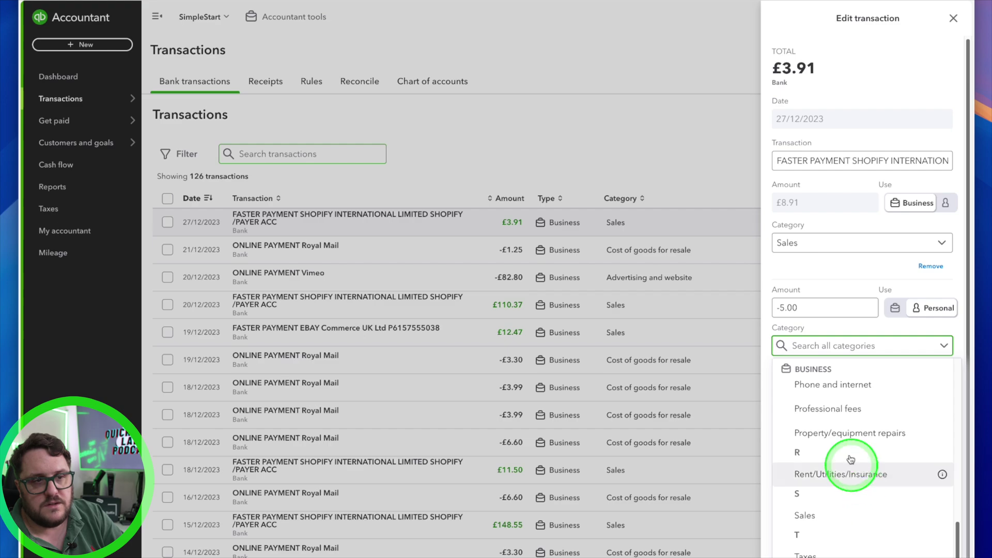
click(854, 409)
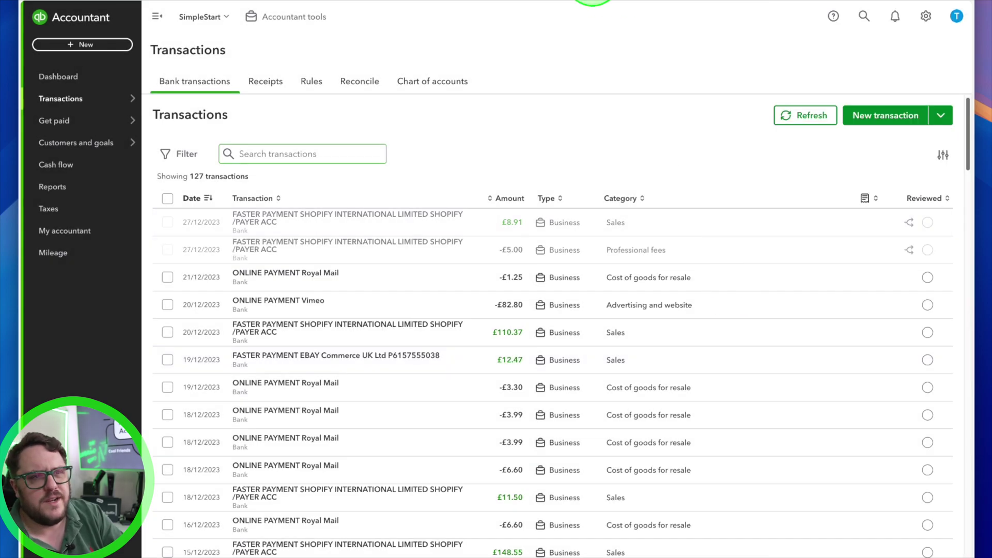
Look at the New transaction form and close it without saving
click(901, 116)
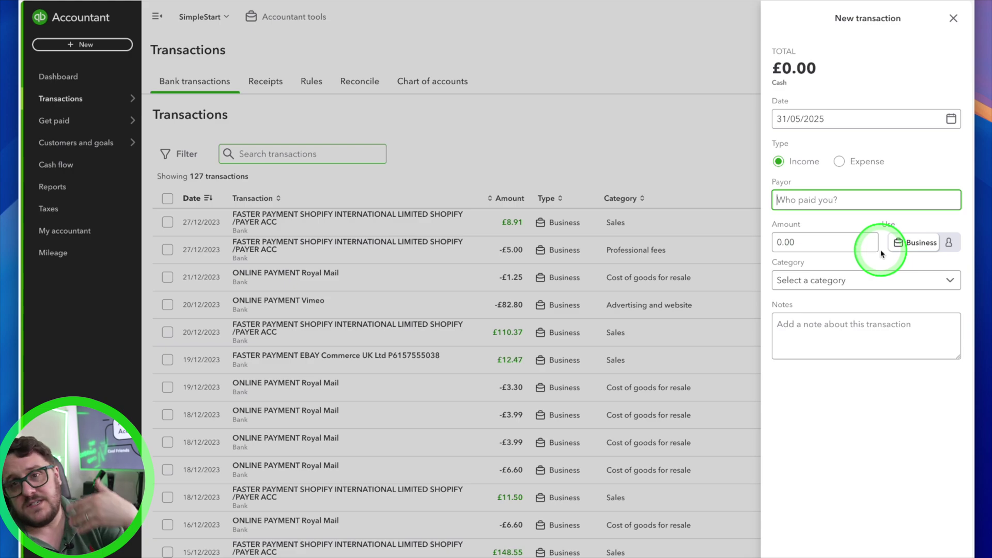
click(952, 9)
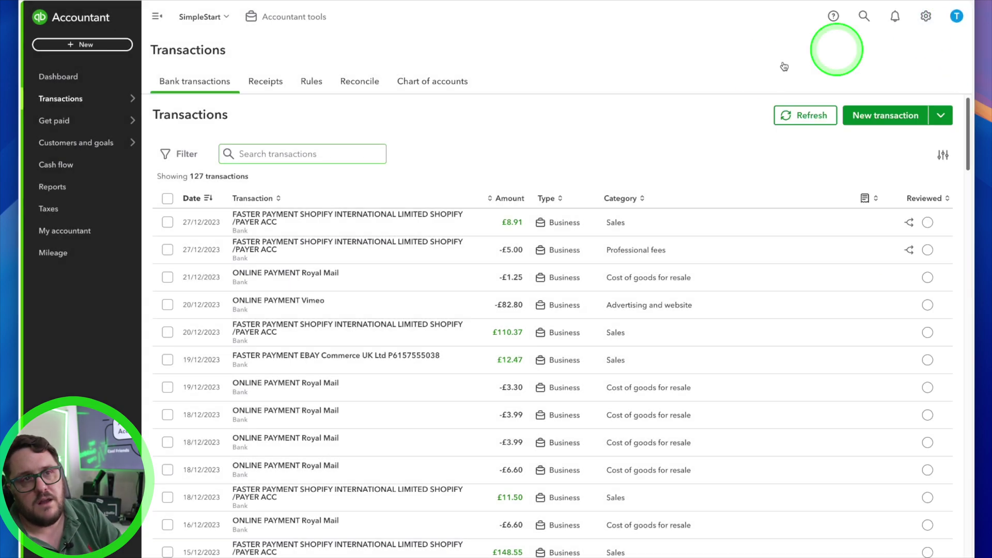
scroll(782, 414, down, 20)
scroll(782, 414, up, 20)
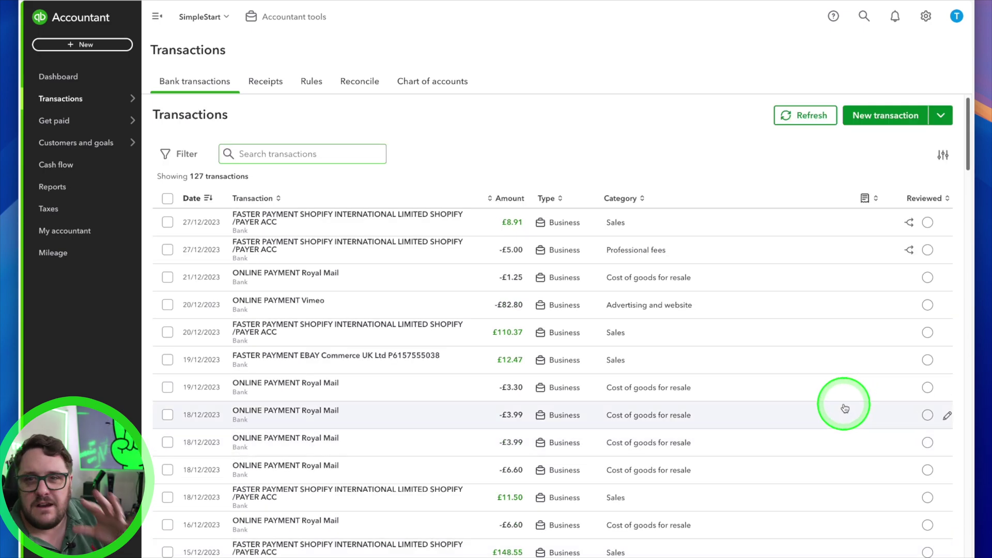
Visit the Cash flow page and the Get paid Invoices page, then go to Reports
mouse_move(104, 114)
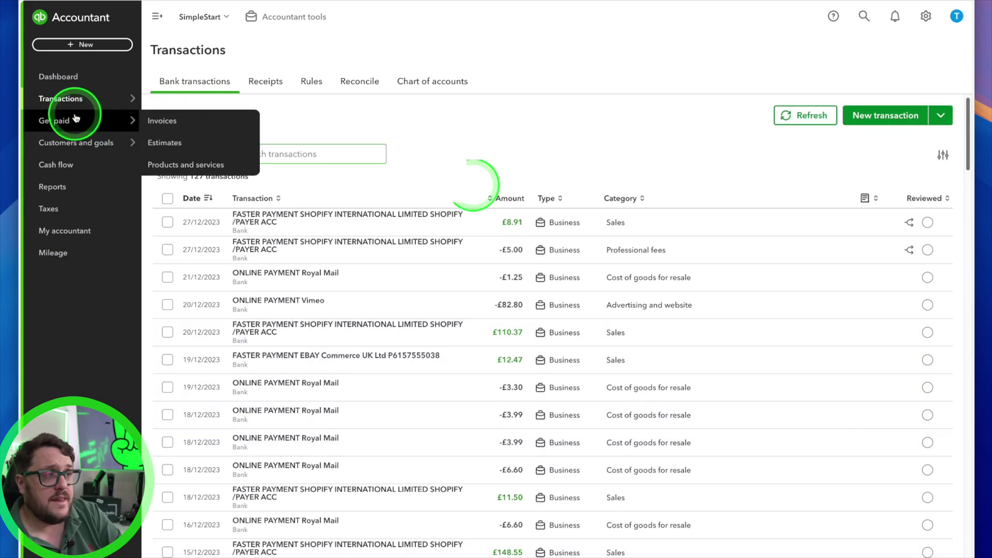
click(77, 165)
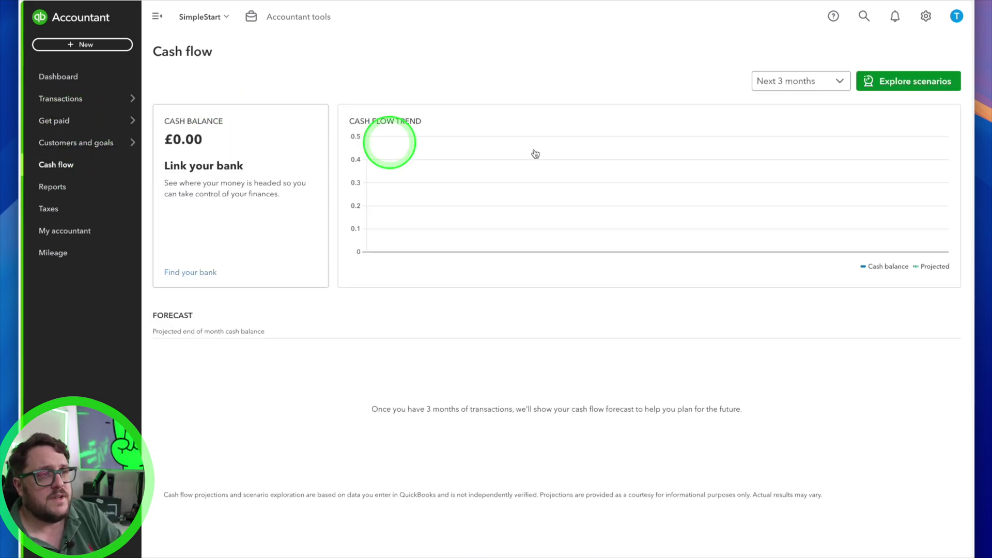
mouse_move(76, 123)
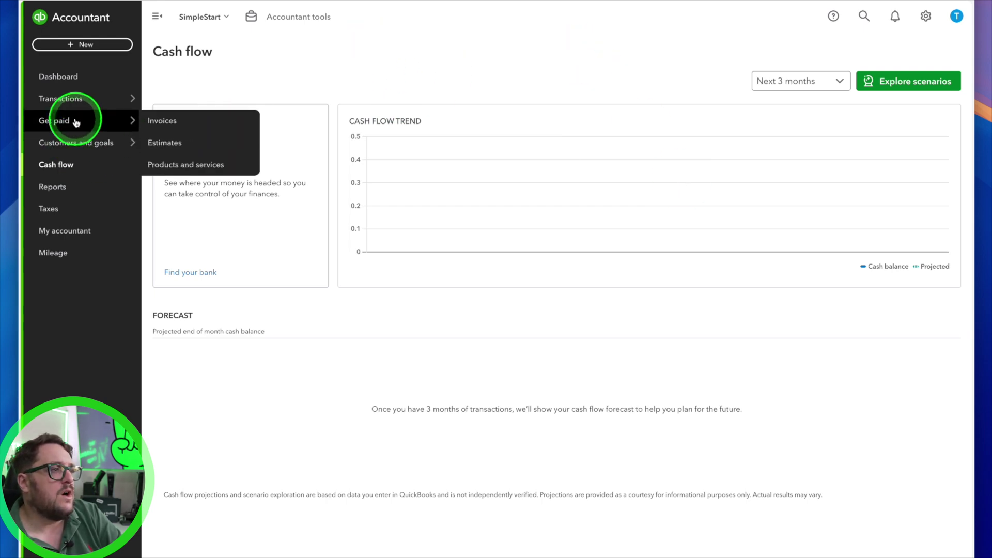
click(209, 117)
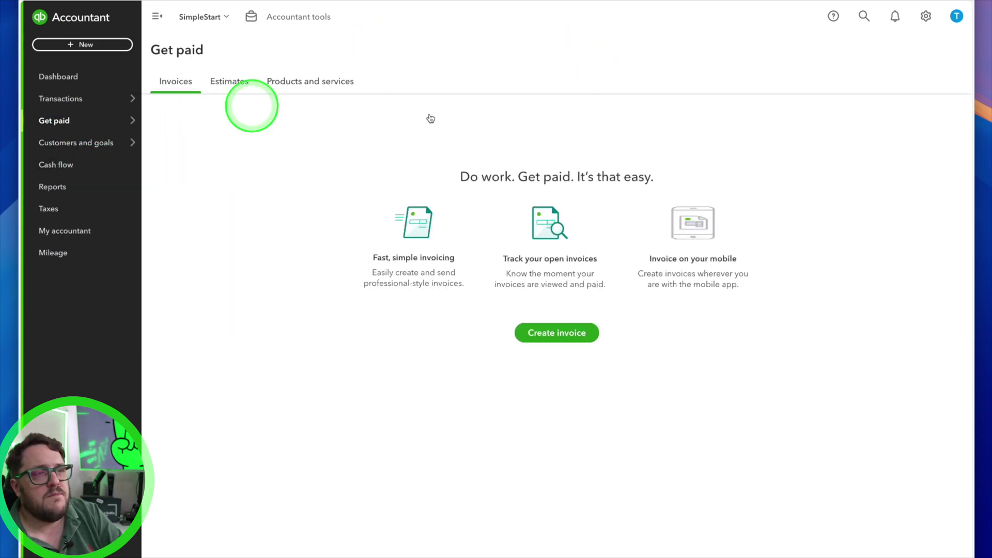
click(68, 187)
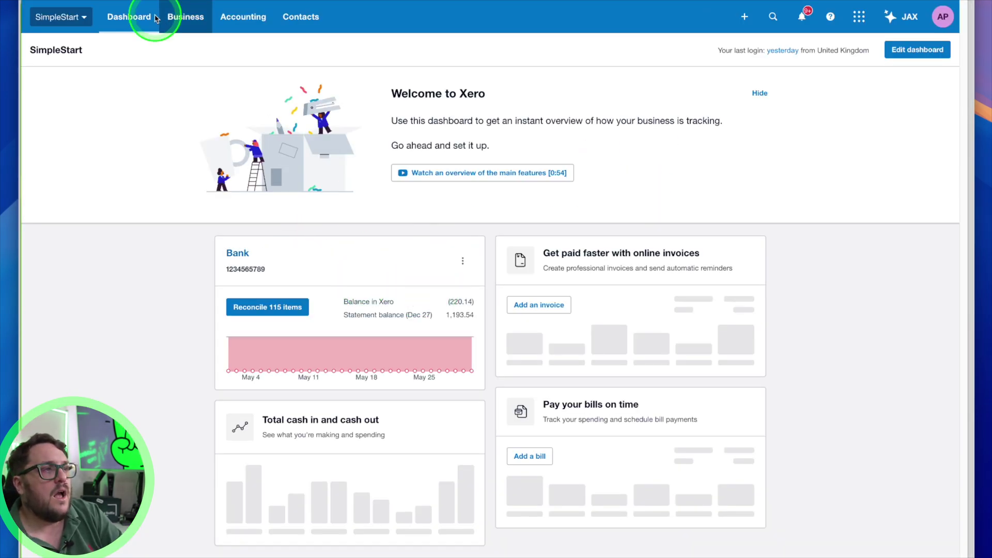
Go to Reports from Xero's Accounting menu
click(260, 25)
click(253, 76)
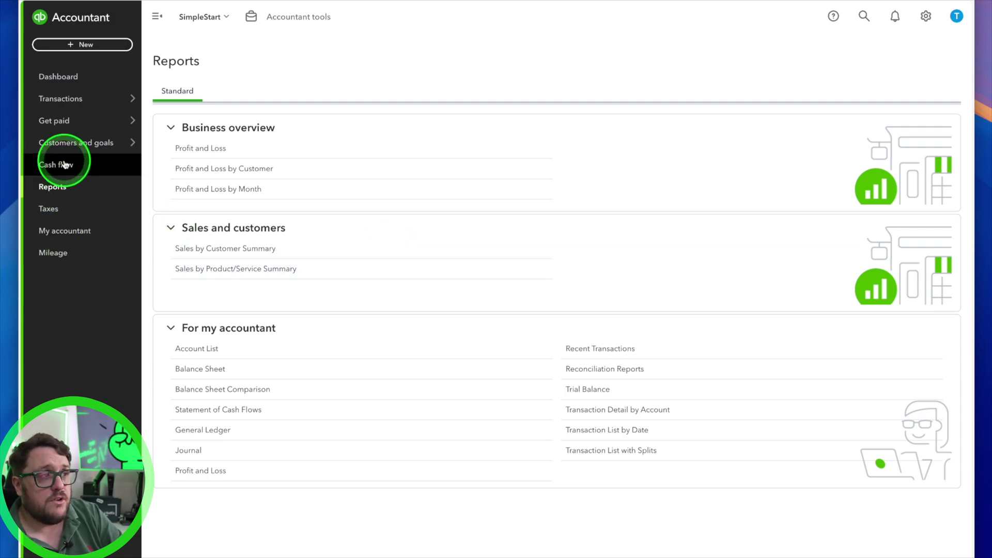
From Taxes, view the Income Tax estimates for England, Wales or Northern Ireland
mouse_move(79, 124)
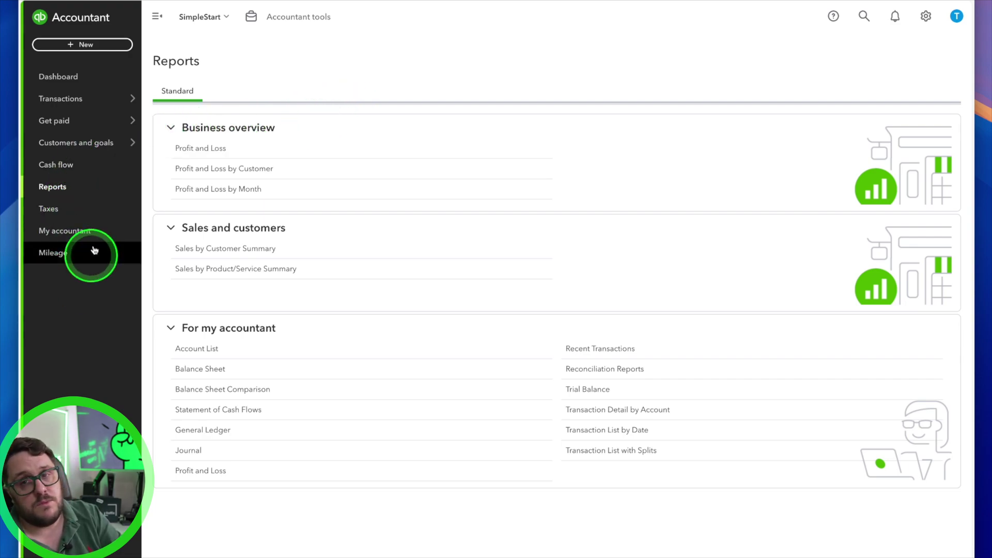
click(62, 209)
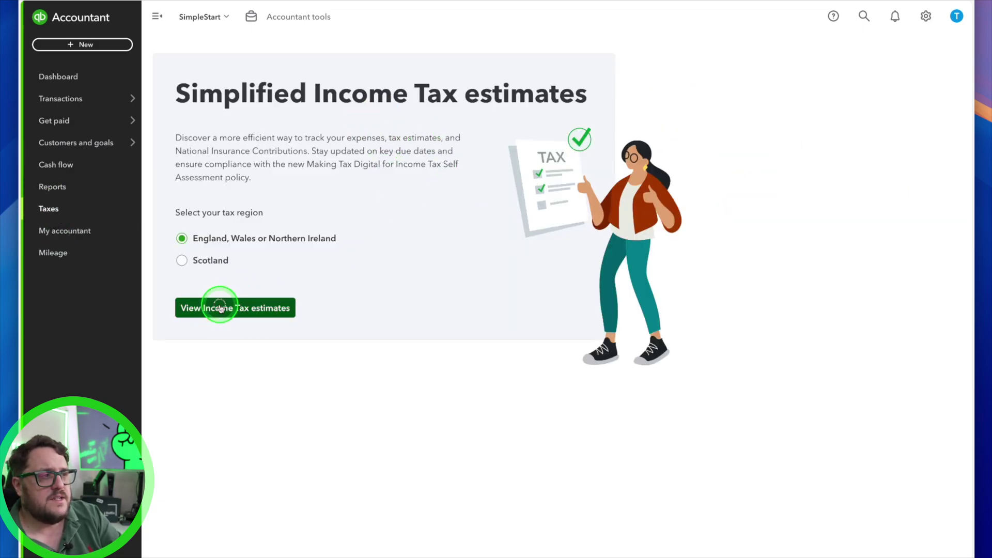
click(219, 308)
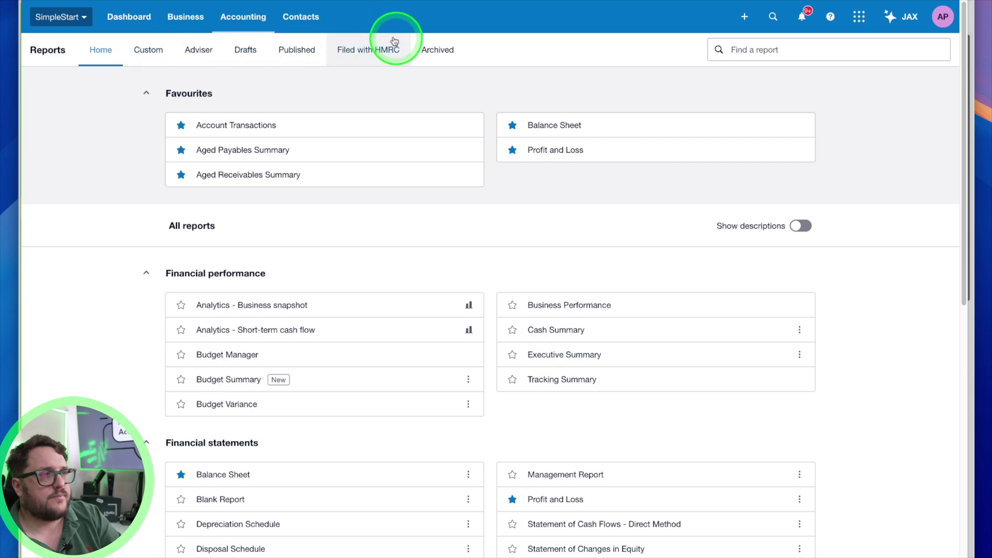
Browse the Business and Accounting menus, go back to the Dashboard, then reopen Business
click(187, 20)
click(244, 24)
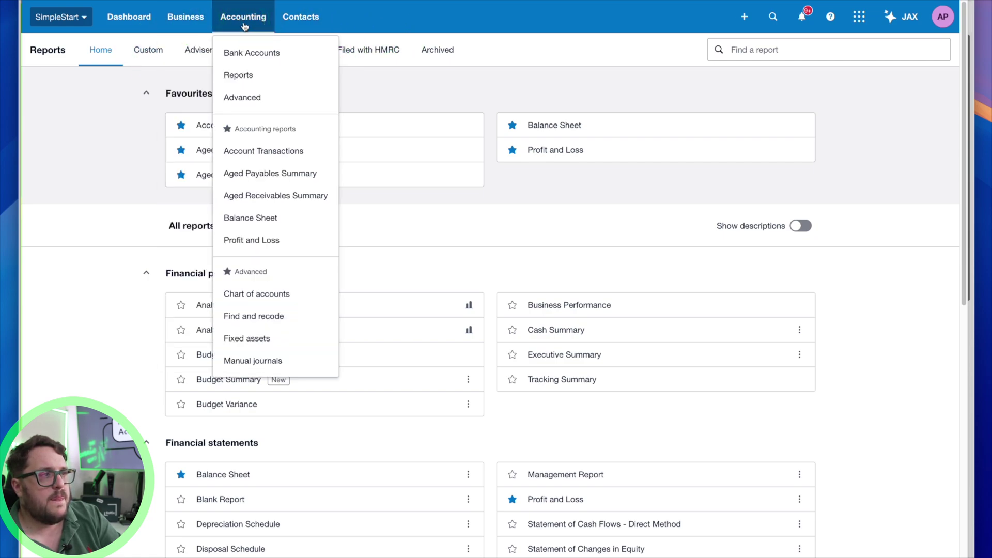
click(192, 21)
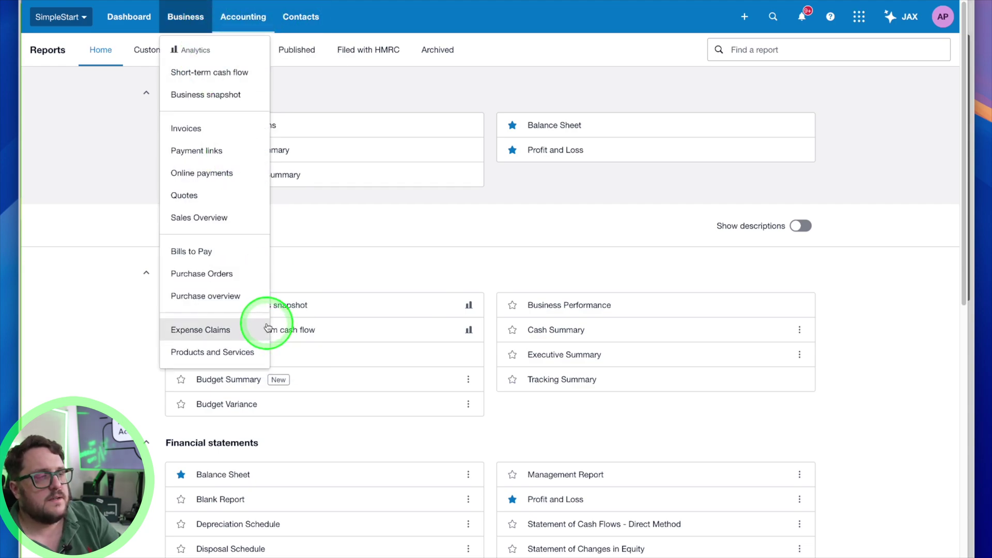
click(152, 26)
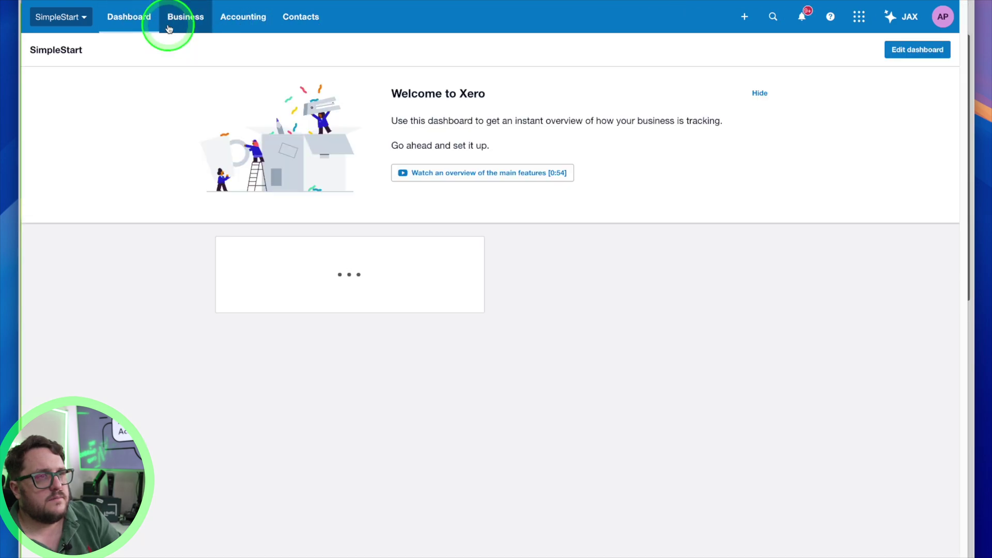
click(174, 25)
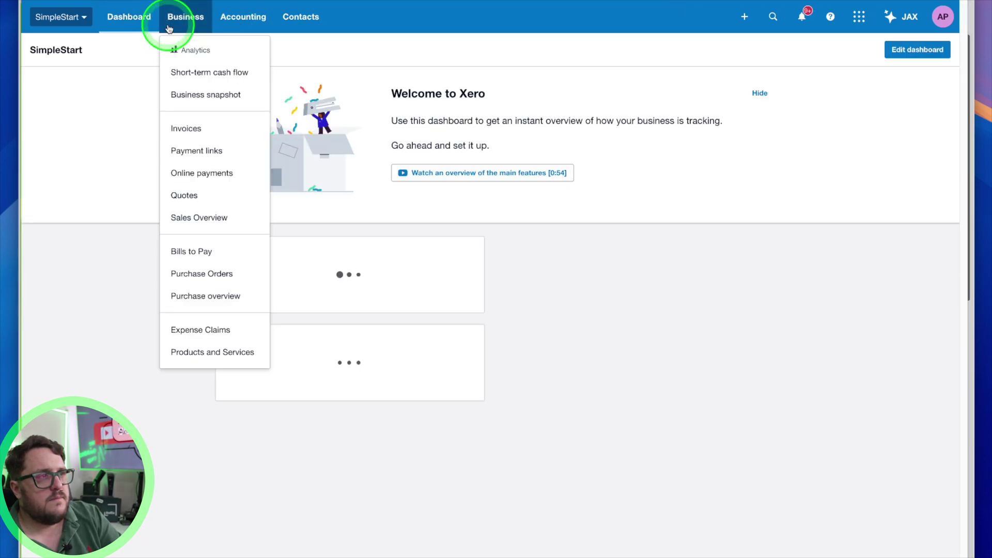